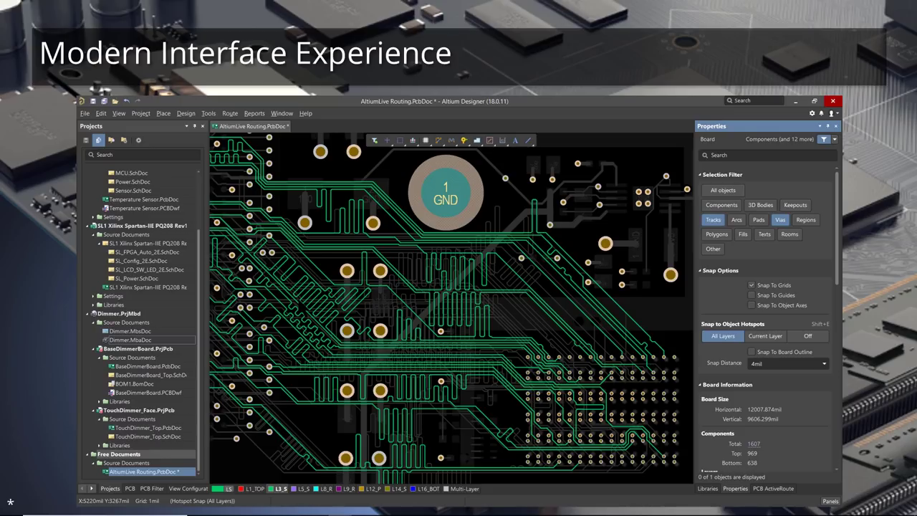
Step: Switch from the slide show to Altium Designer with the MiniPC project's DDR4 schematic
key(alt+Tab)
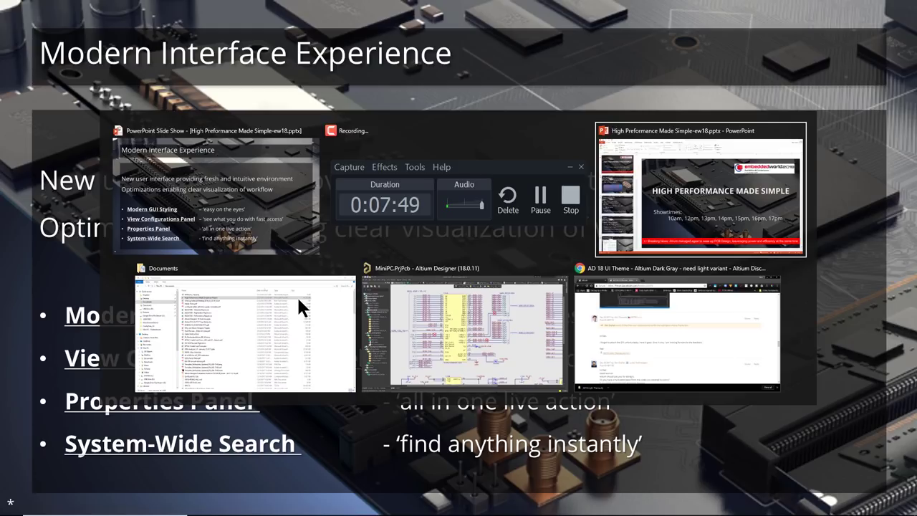
key(alt+Tab)
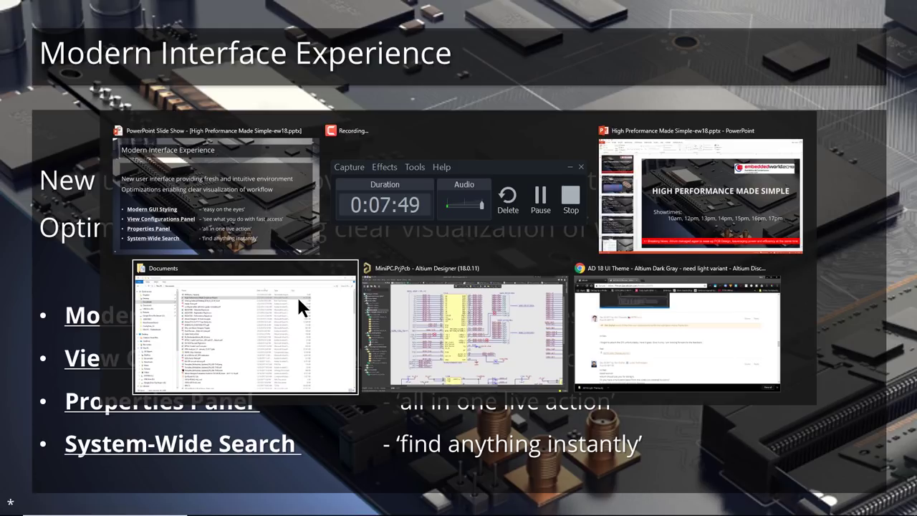
key(alt+Tab)
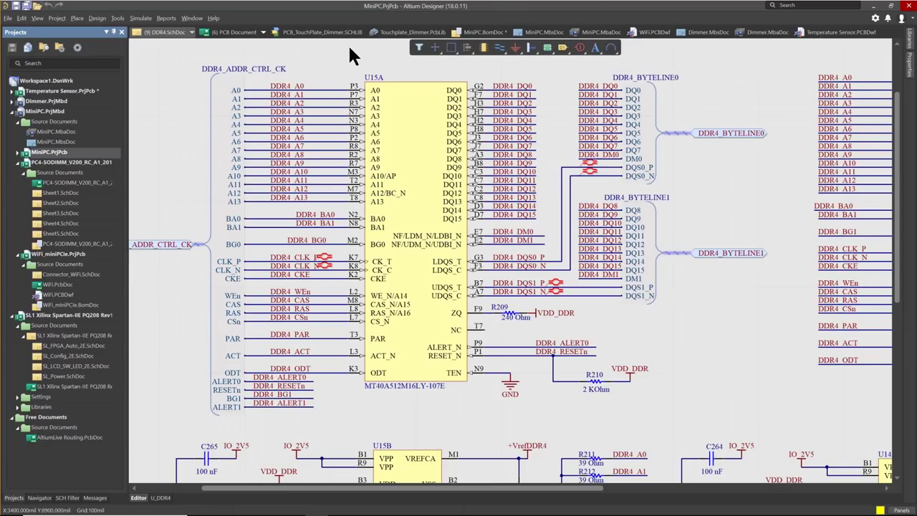
Step: Expand MiniPC.PrjPcb in the project tree and look through its source documents beside the DDR4 schematic
right_drag(298, 88, 344, 112)
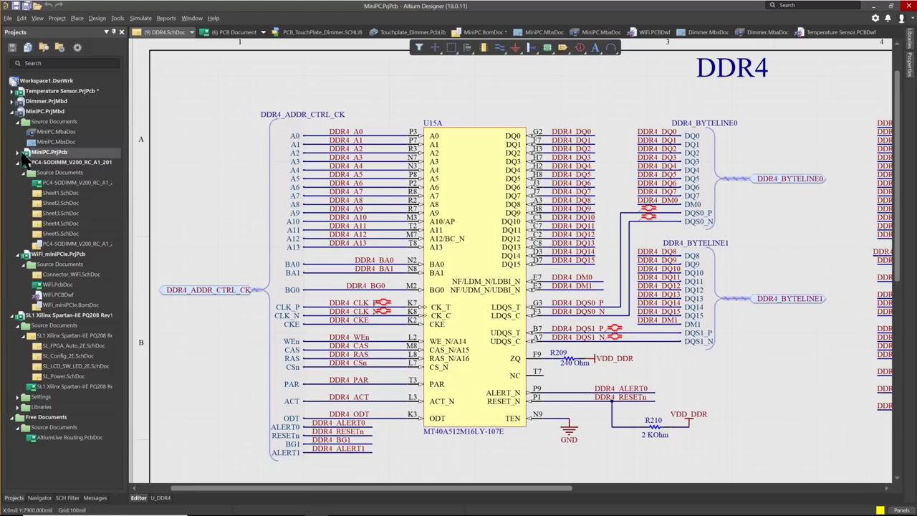
click(18, 153)
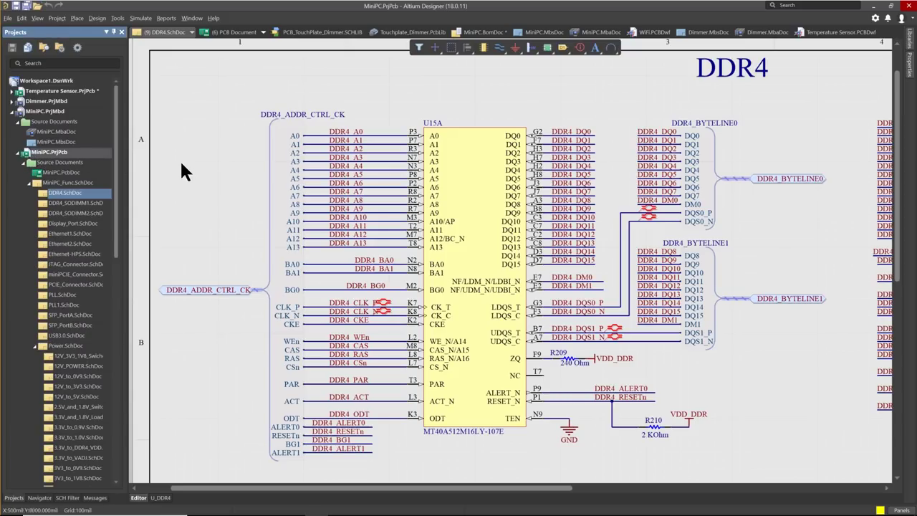
scroll(77, 249, down, 2)
scroll(77, 250, up, 2)
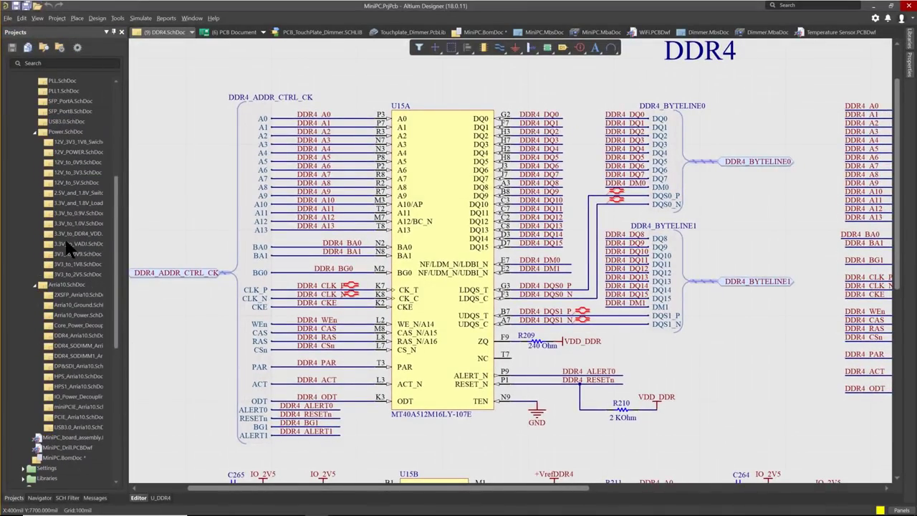
scroll(662, 206, down, 1)
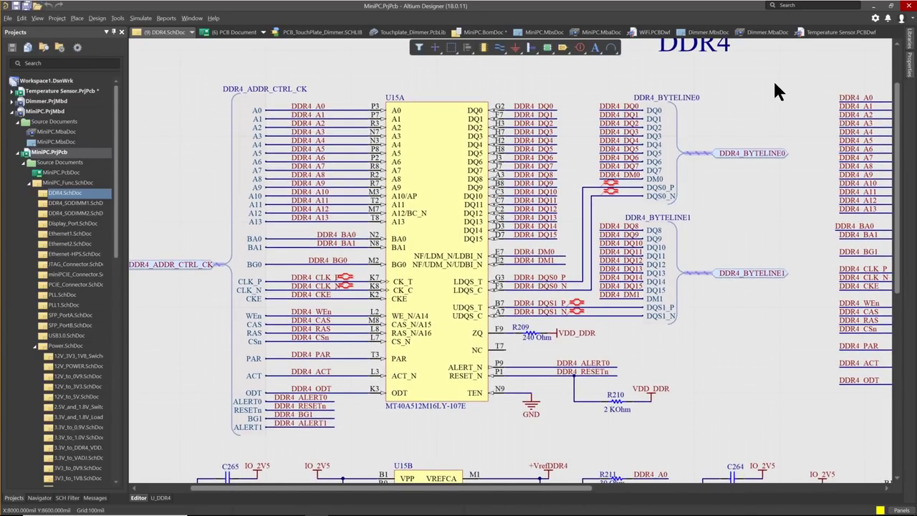
Step: Show the schematic's Properties, keep them docked beside the drawing and widen them
click(910, 68)
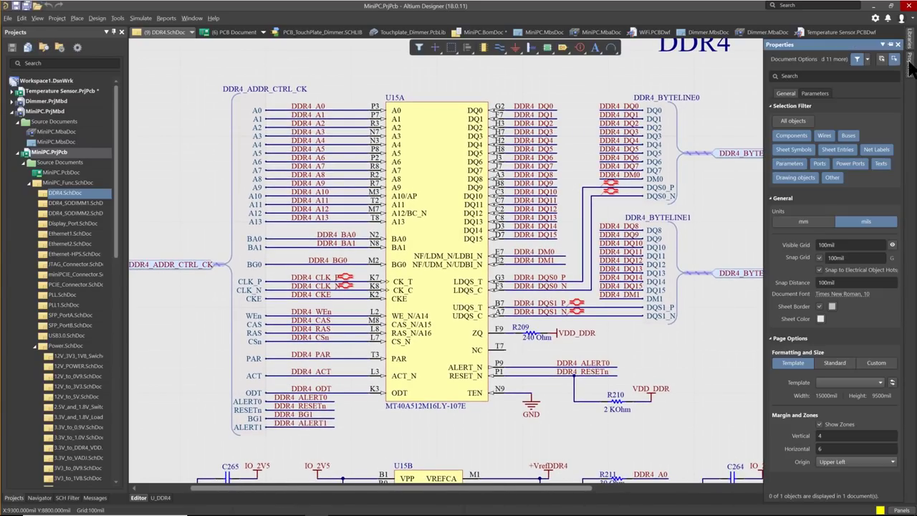
click(889, 44)
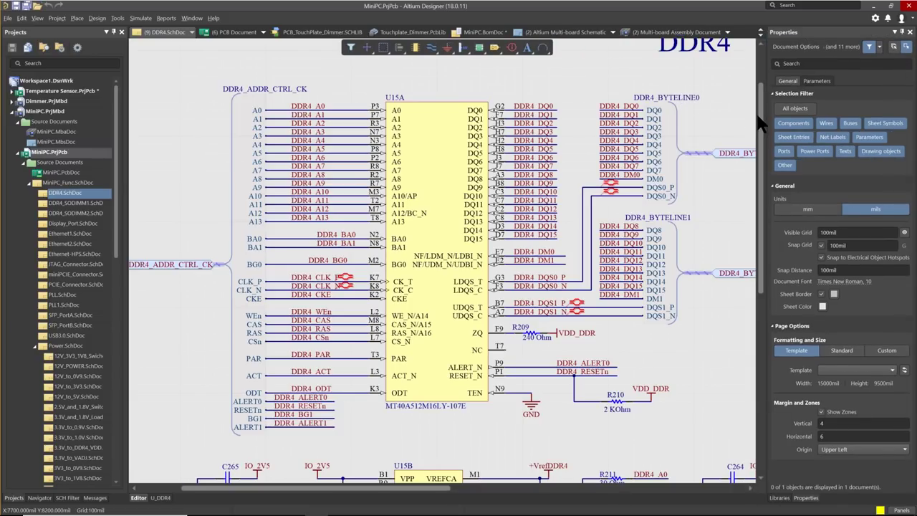
drag(760, 81, 708, 82)
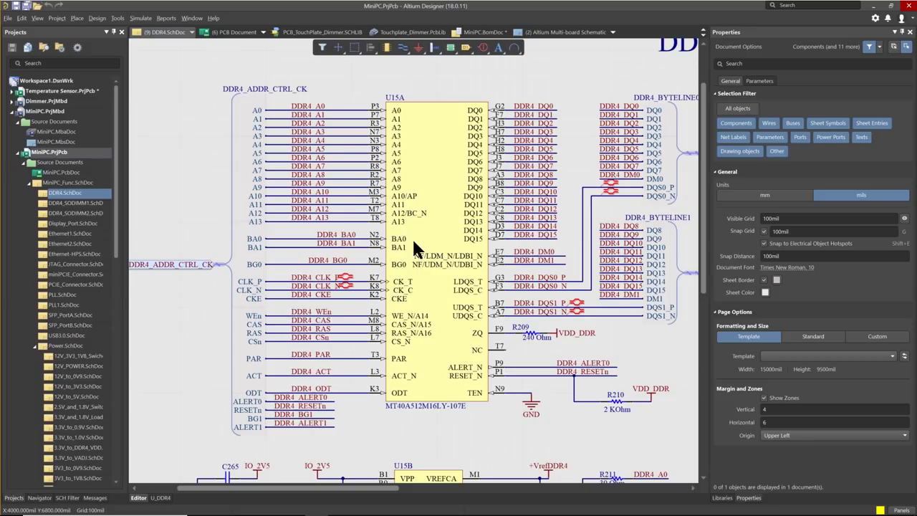
right_drag(415, 241, 340, 170)
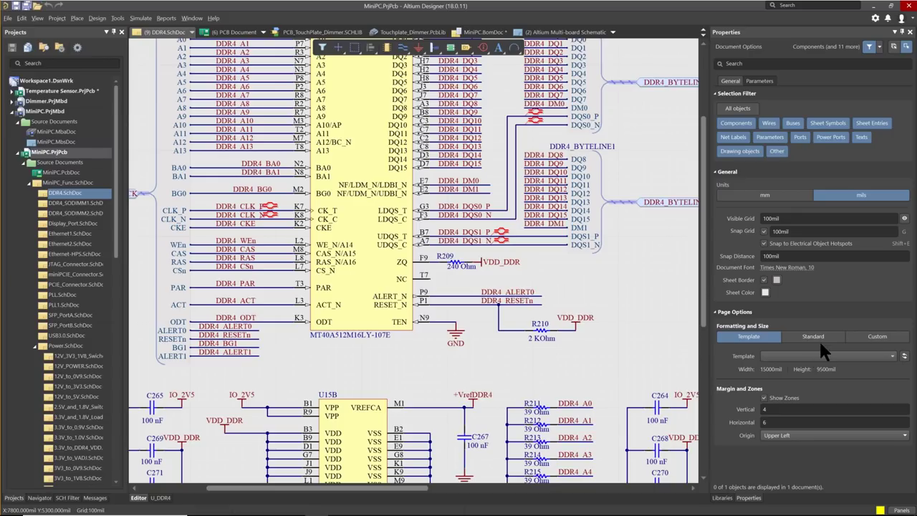
Step: Review the DDR4 sheet's document parameters and return to its general options
click(759, 81)
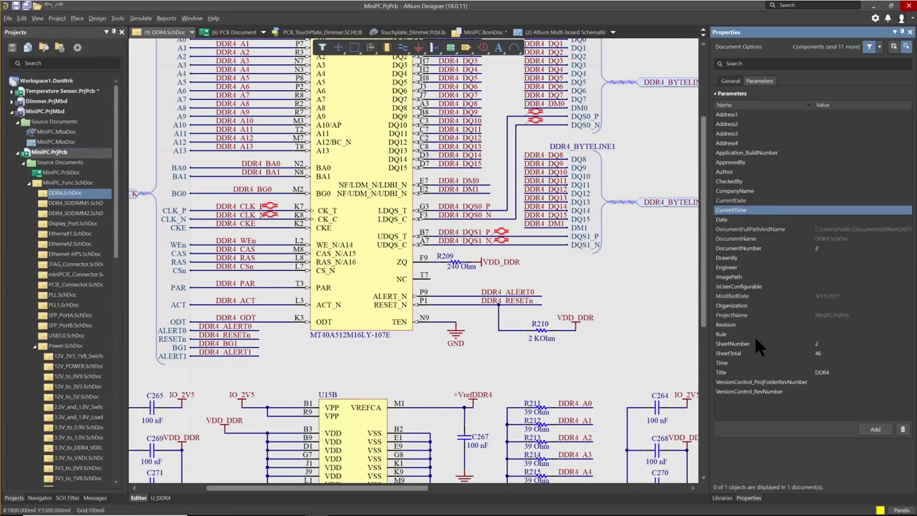
click(730, 81)
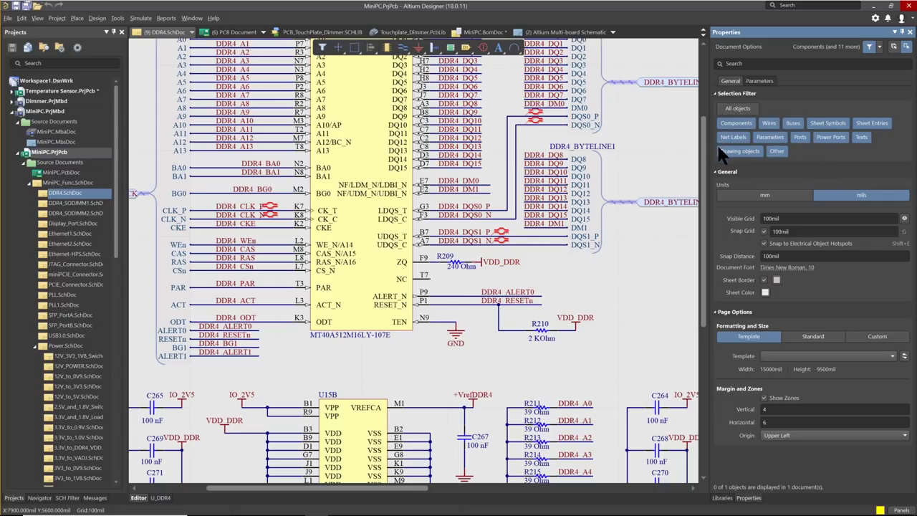
Step: Select the mixed objects around U15A to check their shared net name property, and clear the selection
ctrl+scroll(665, 119, down, 5)
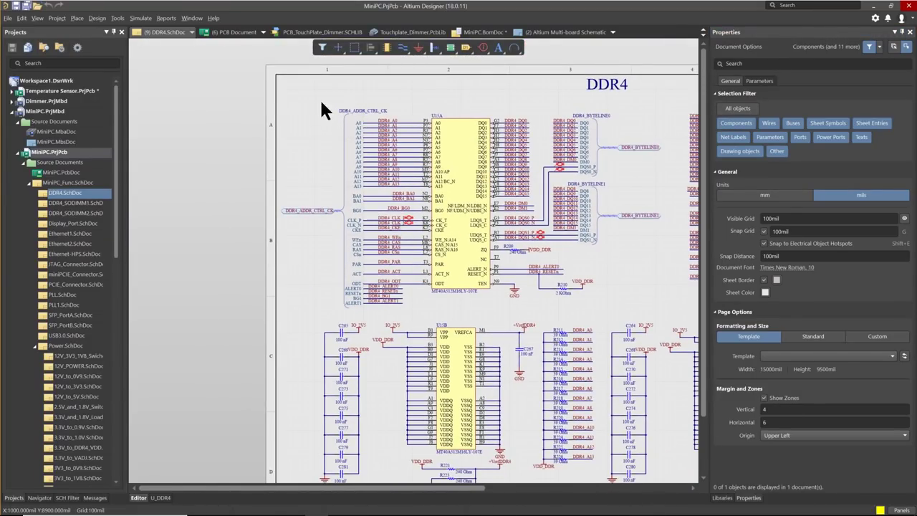
drag(319, 98, 634, 265)
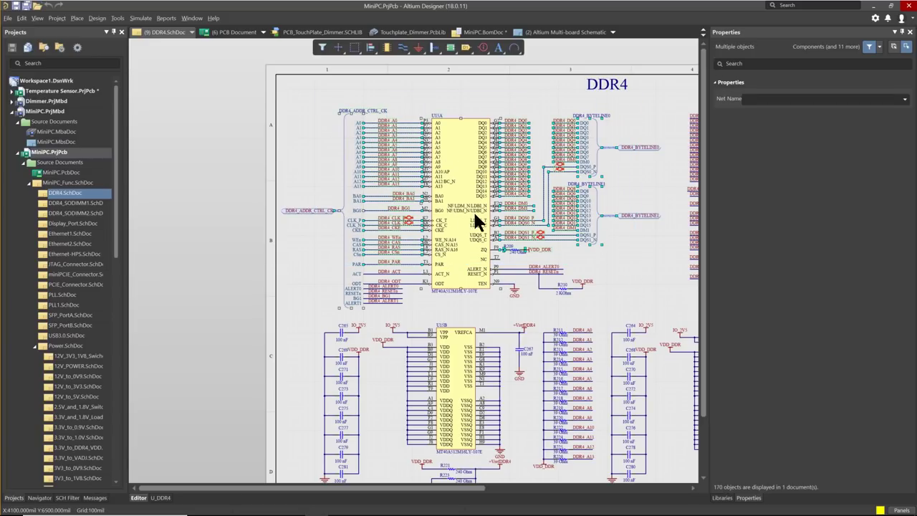
click(749, 99)
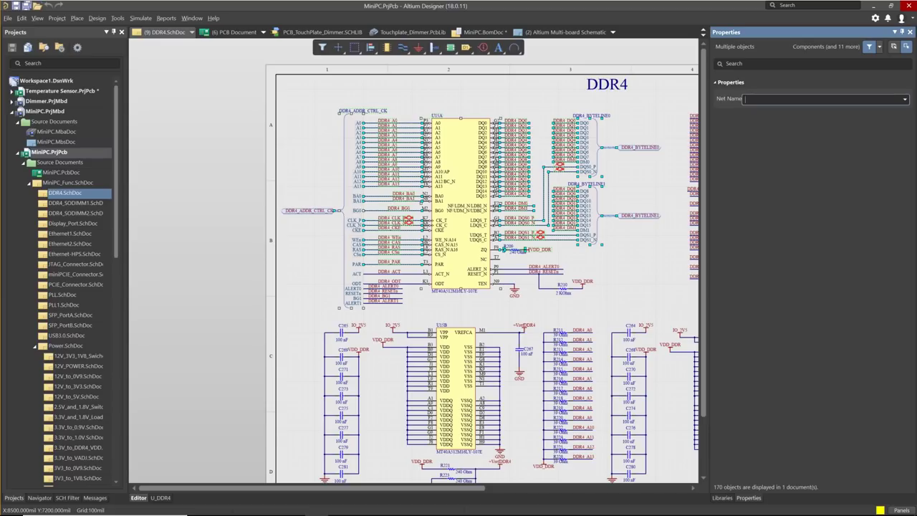
click(519, 108)
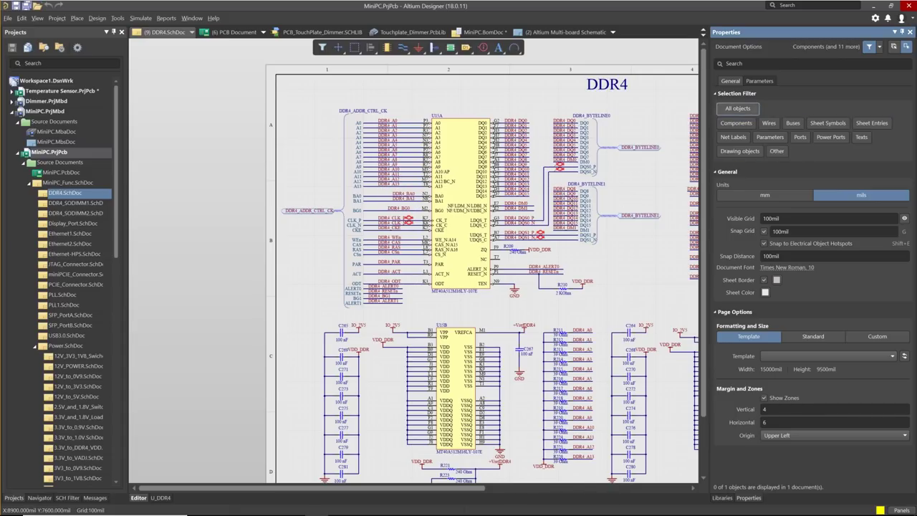
Step: Limit the selection filter to net labels, select those around U15A and set their font to Verdana and their colour to blue
click(769, 123)
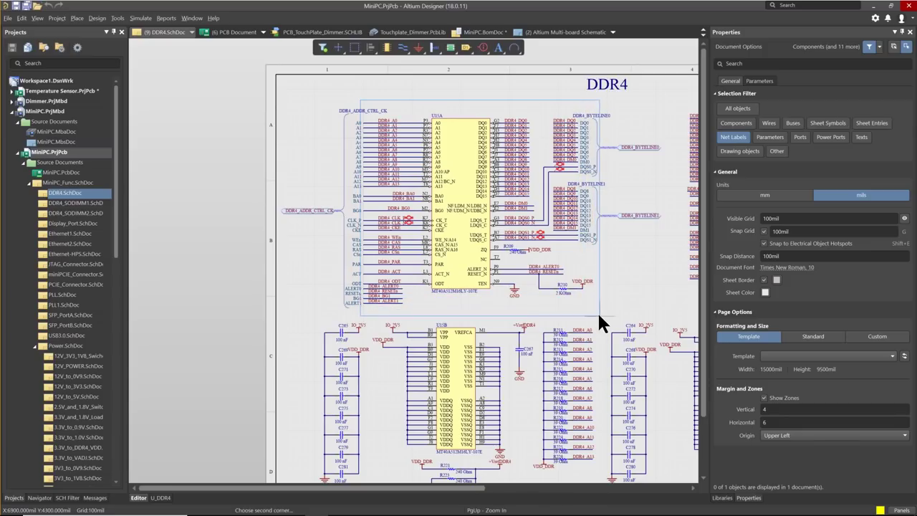
key(ctrl+a)
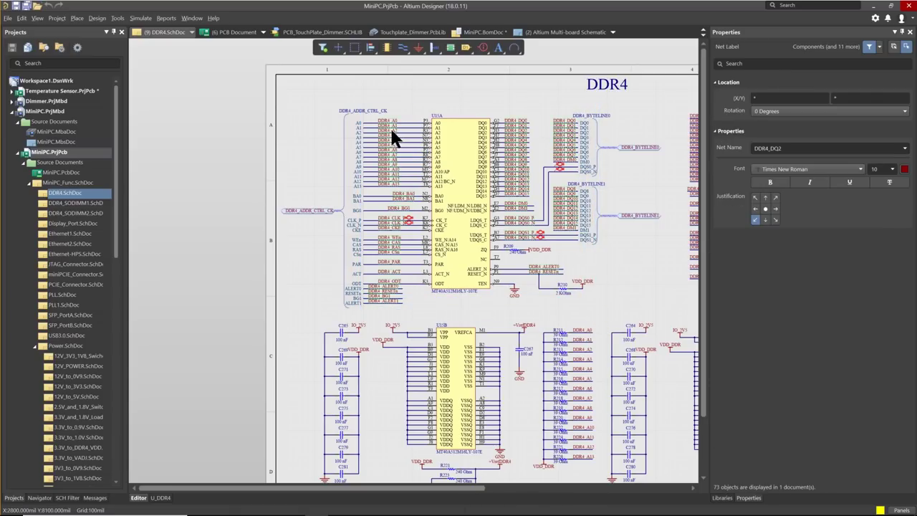
click(770, 177)
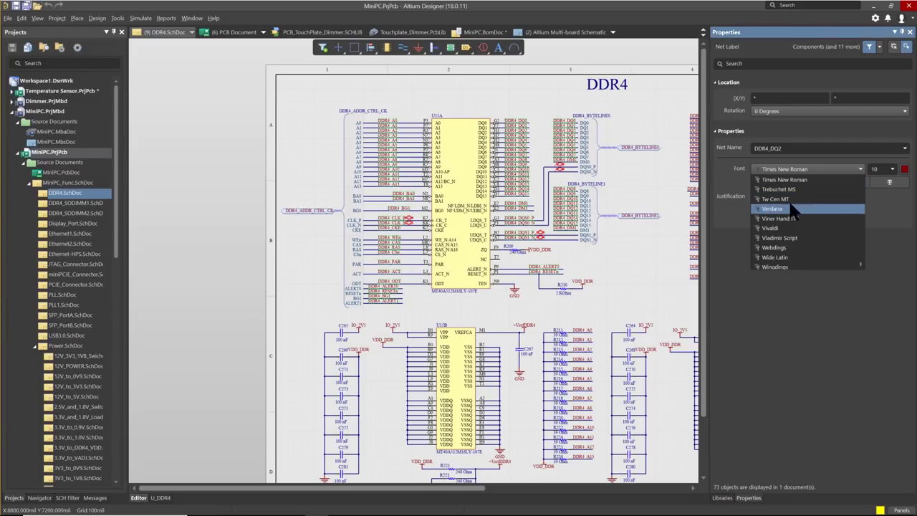
click(781, 208)
click(903, 170)
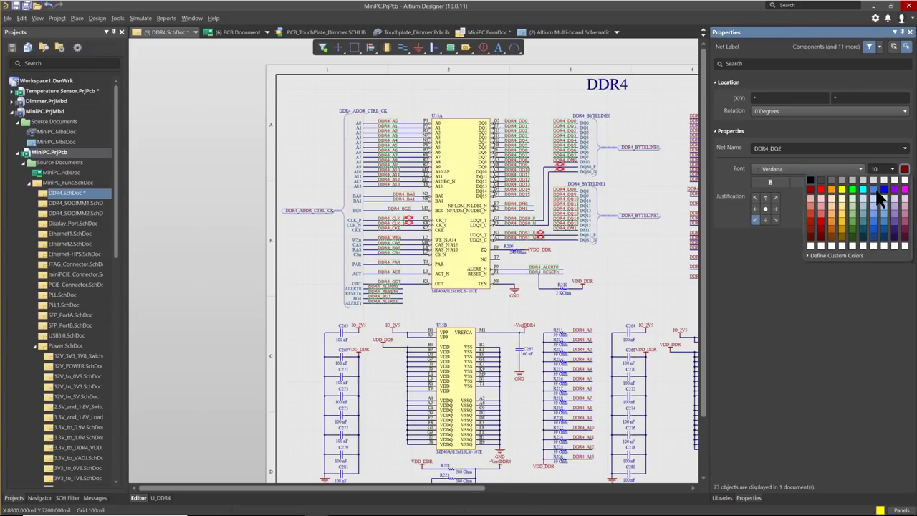
click(884, 190)
click(587, 145)
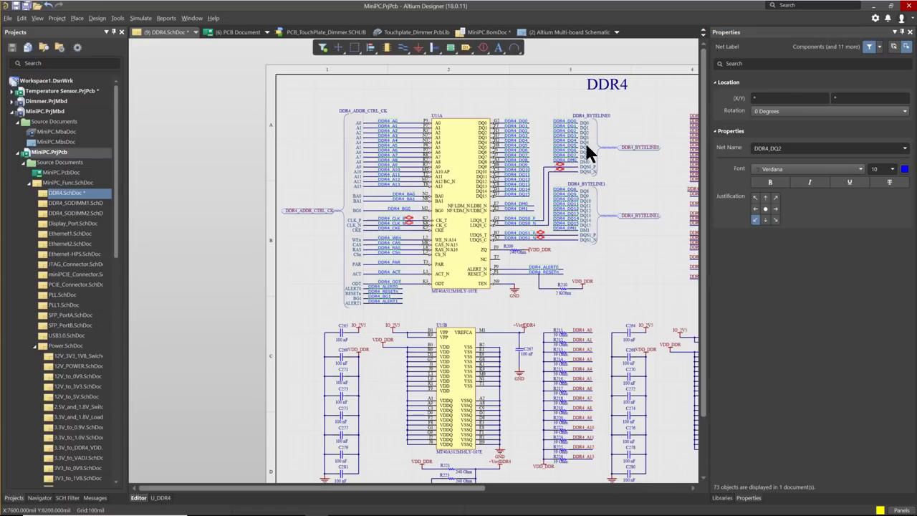
Step: Inspect the properties of a DDR4_DQ0 net label, clear the selection and set the selection filter back to all objects
ctrl+scroll(507, 150, up, 4)
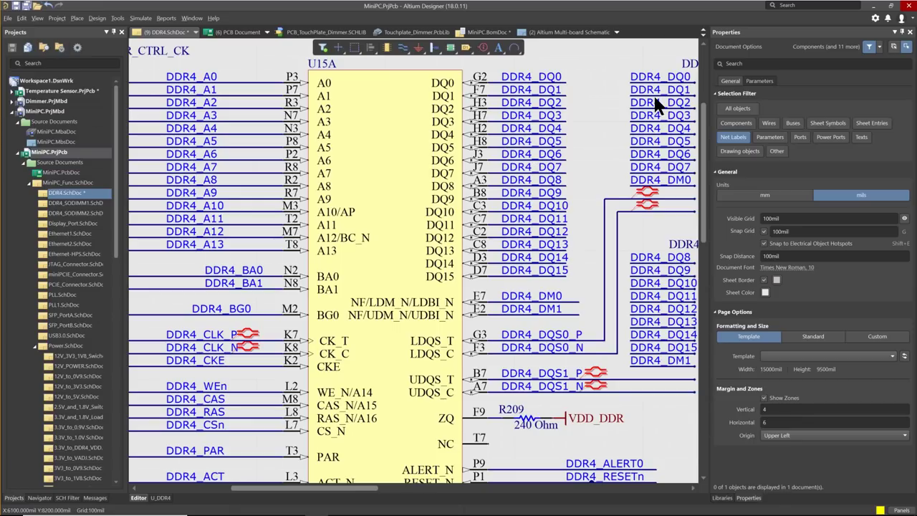
right_drag(584, 141, 585, 176)
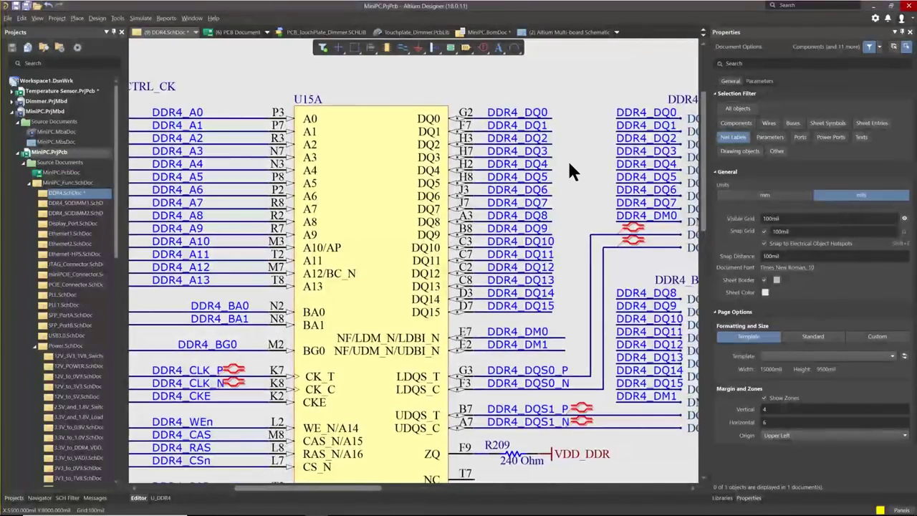
click(621, 114)
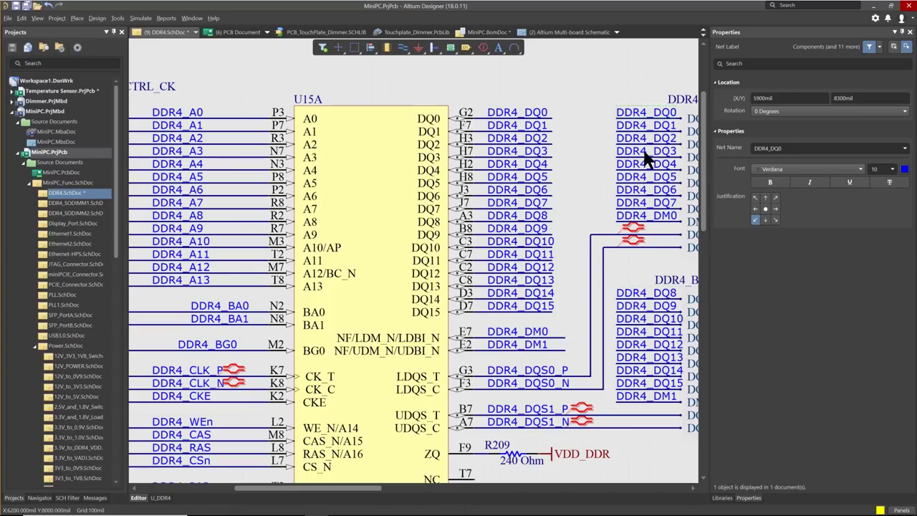
click(412, 146)
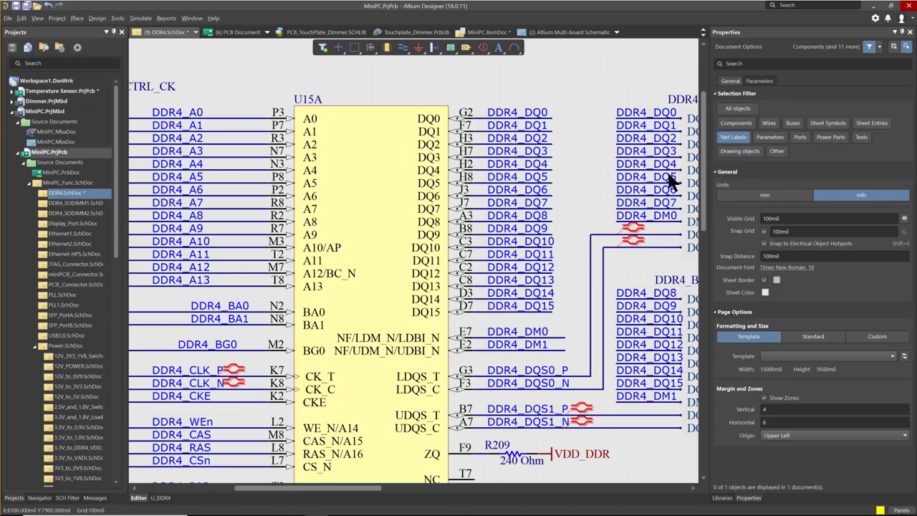
click(723, 109)
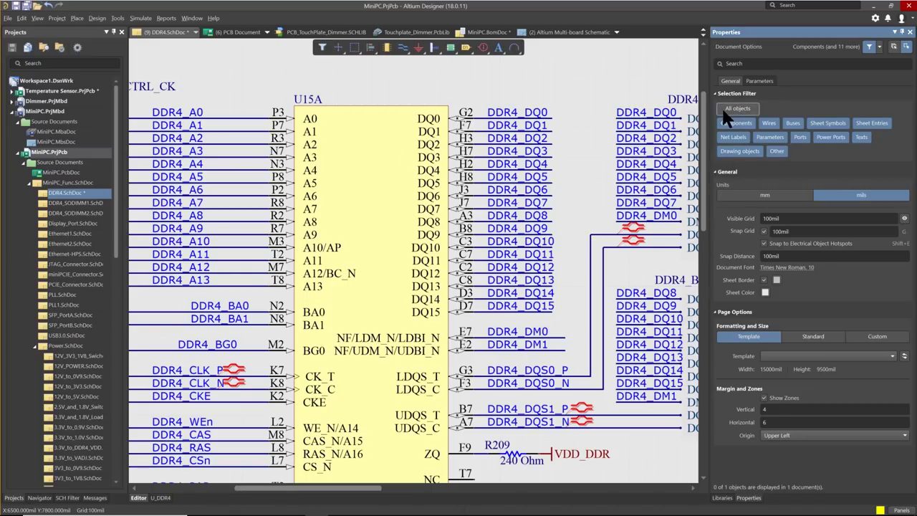
Step: Select component U15A, preview its footprint as a rotated 3D model and return the preview to 2D
click(340, 112)
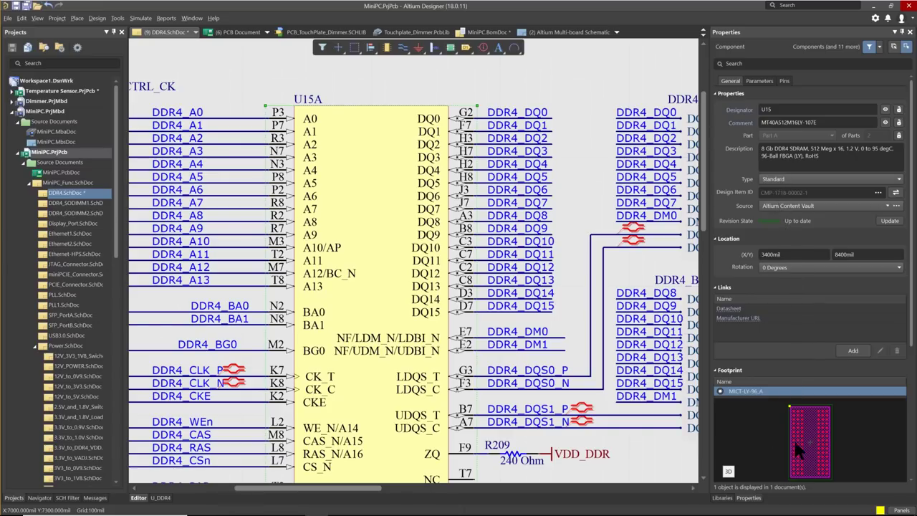
click(727, 470)
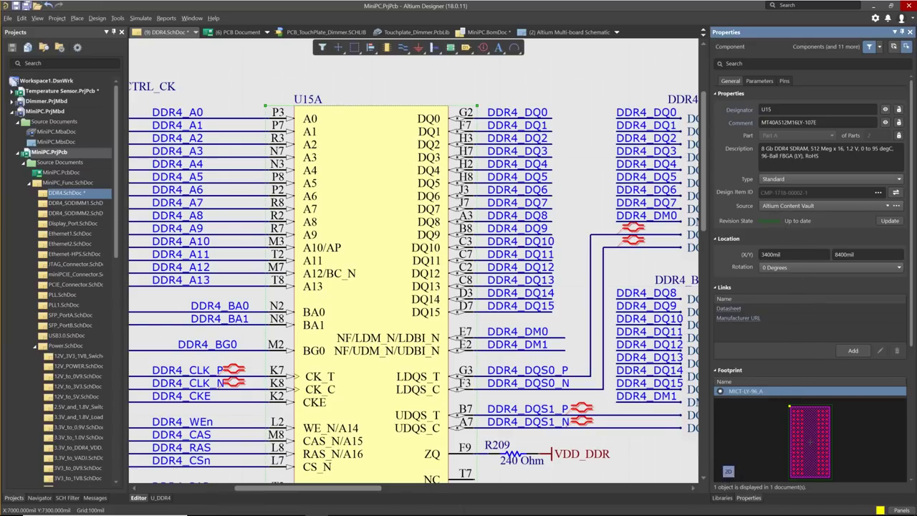
drag(791, 419, 801, 462)
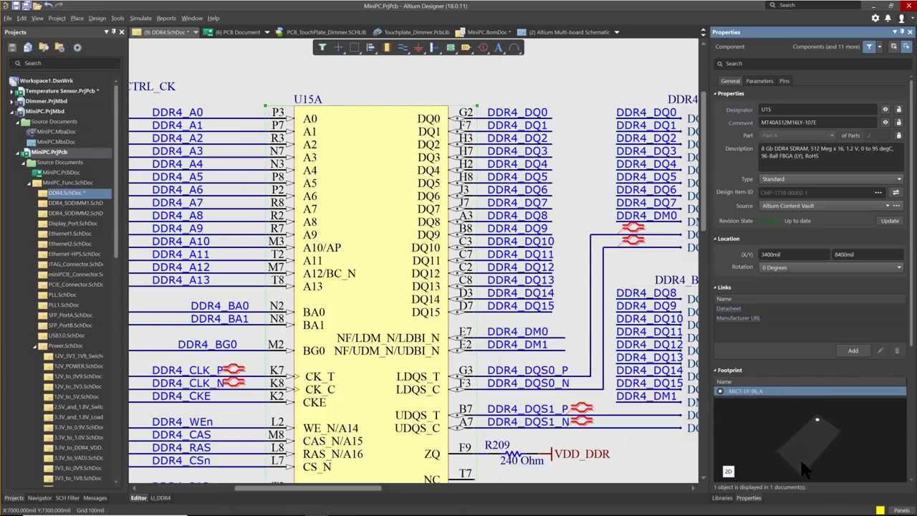
click(728, 471)
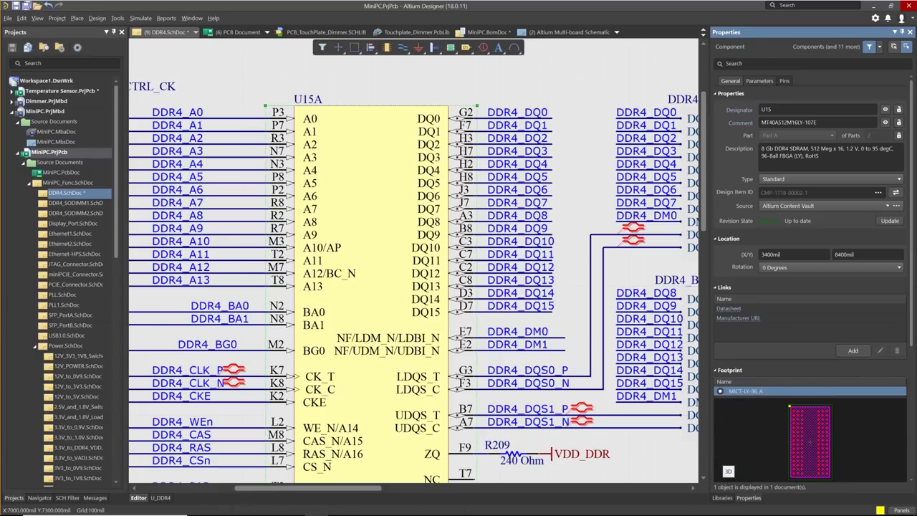
Step: Review the parameters and pin list of component U15A, and deselect it
click(759, 81)
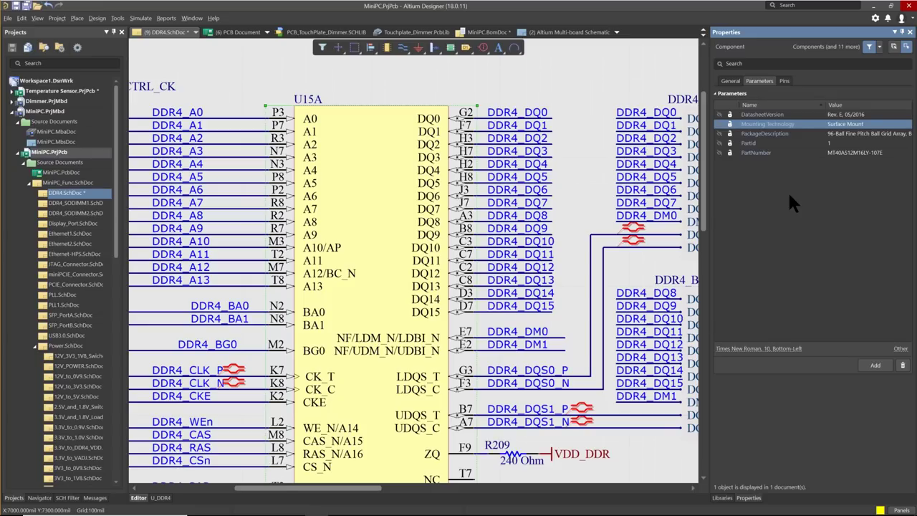
click(783, 81)
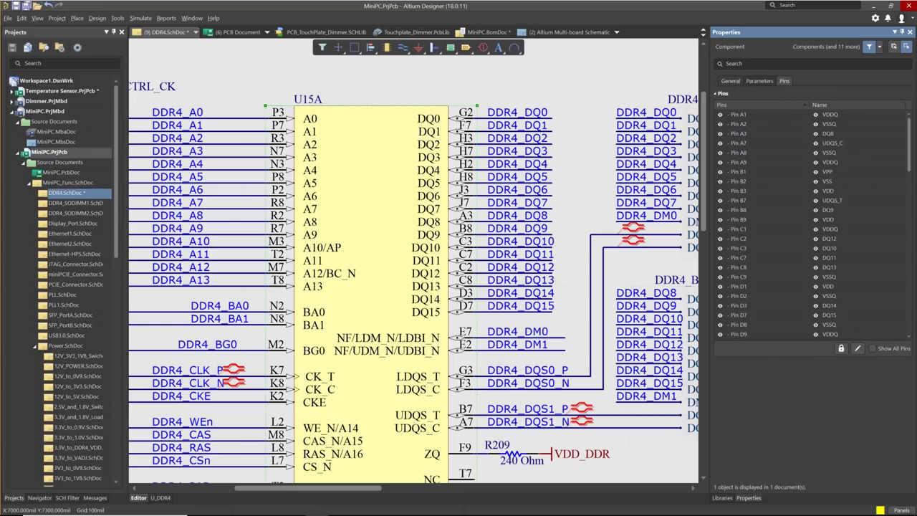
click(647, 70)
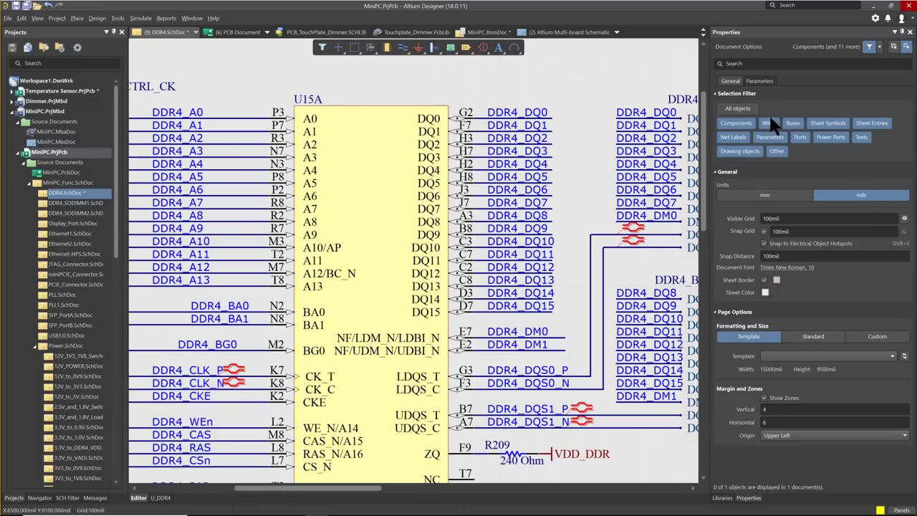
Step: Search the document properties for "grid" and for "sel", clearing the search each time
click(728, 64)
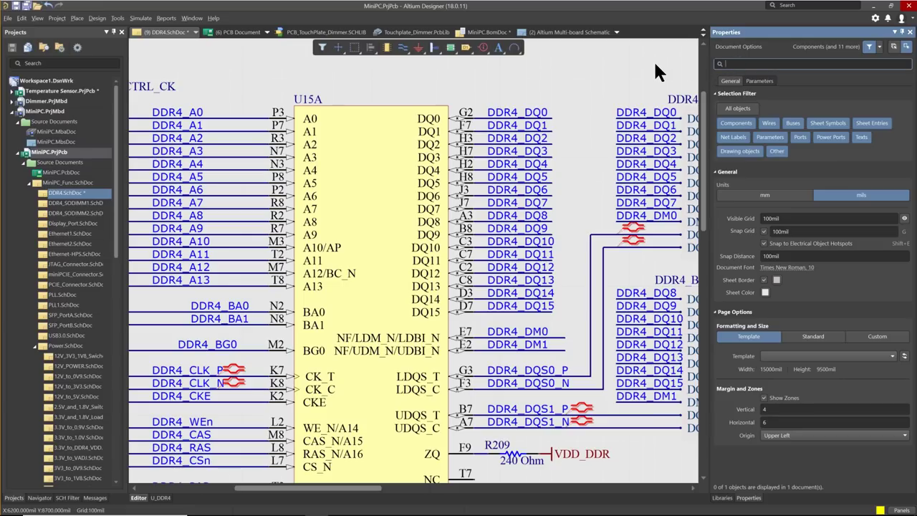
text(grid)
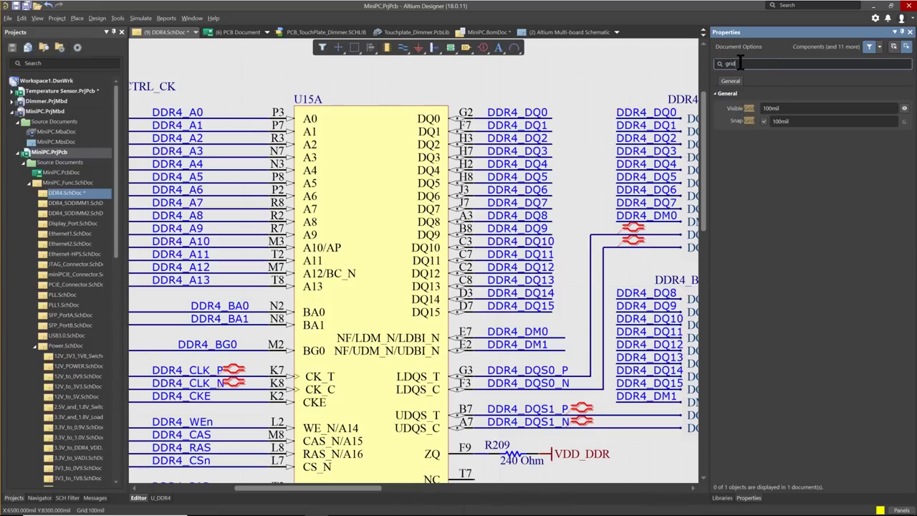
key(BackSpace)
key(BackSpace)
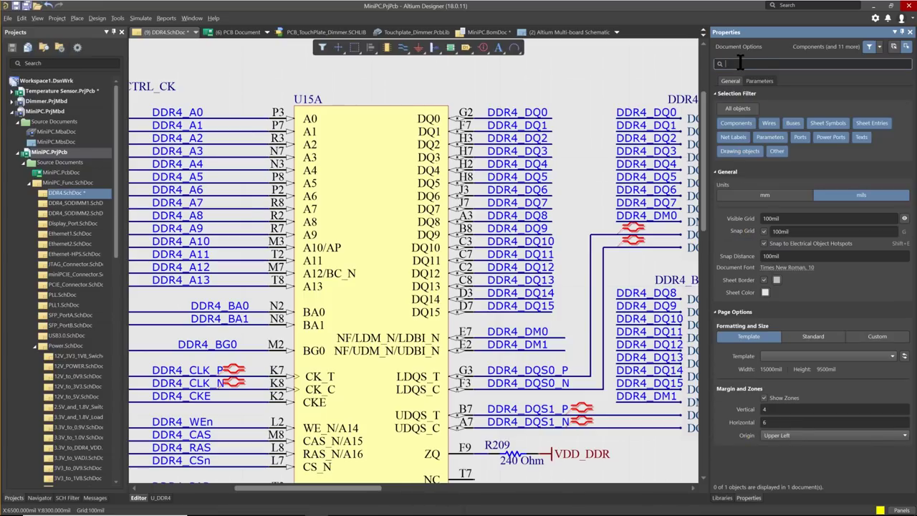
text(sele)
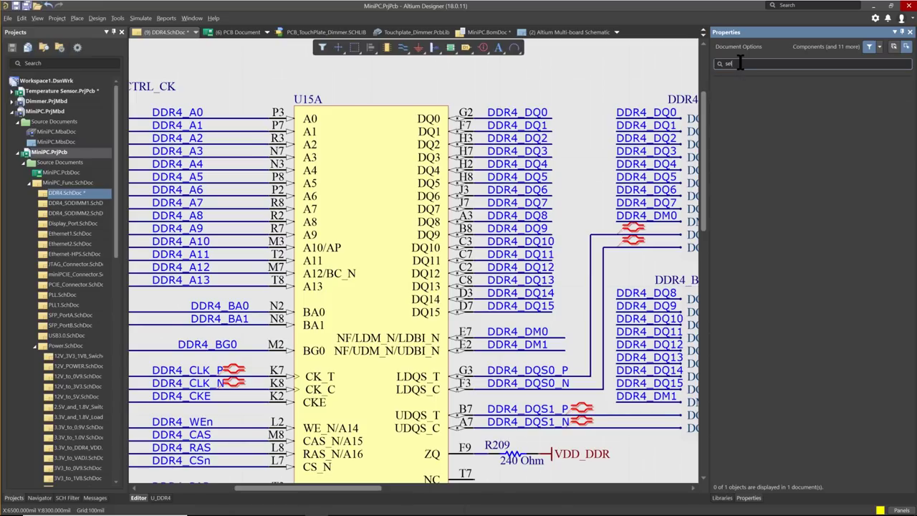
key(BackSpace)
key(BackSpace)
key(BackSpace)
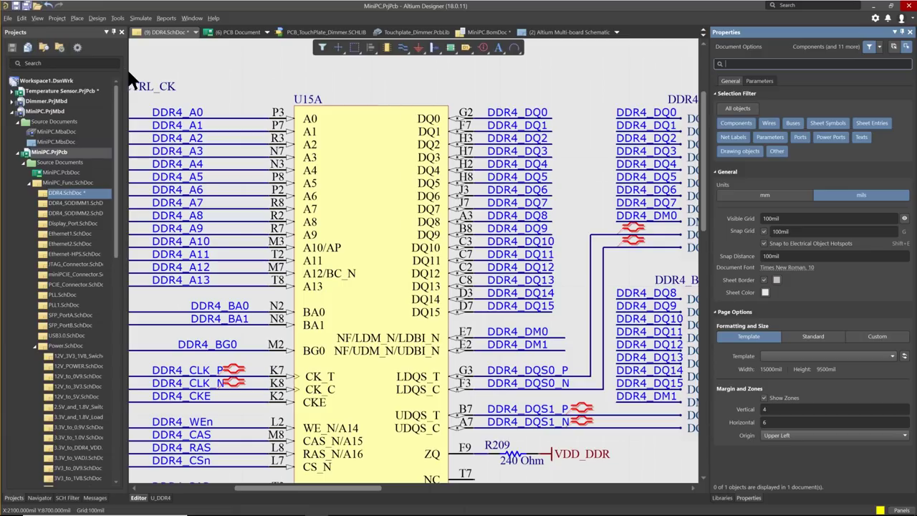
Step: Open the MiniPC_Func.SchDoc schematic in a widened project tree and search the projects for "DDR"
drag(126, 72, 185, 79)
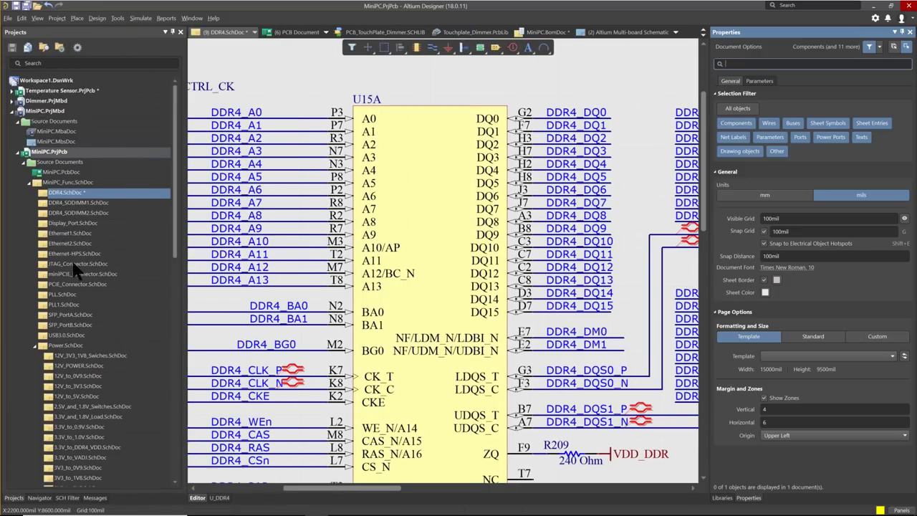
double_click(71, 184)
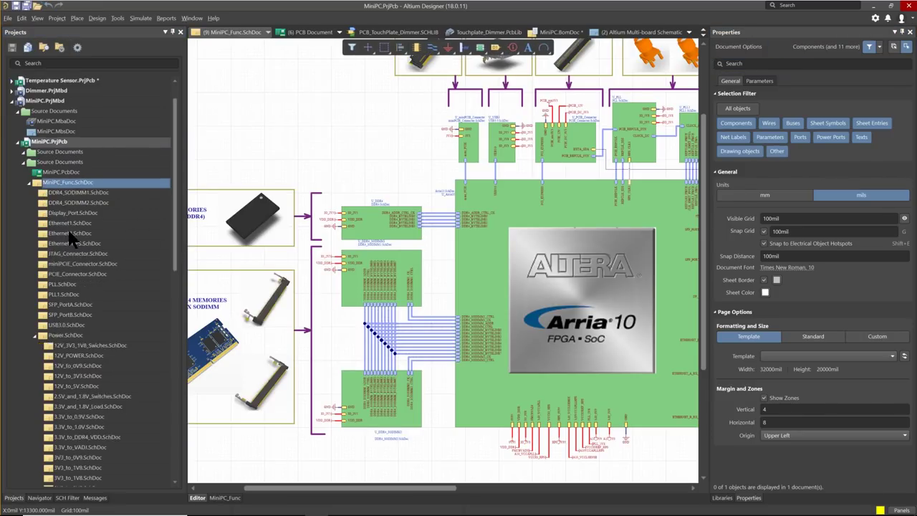
click(70, 63)
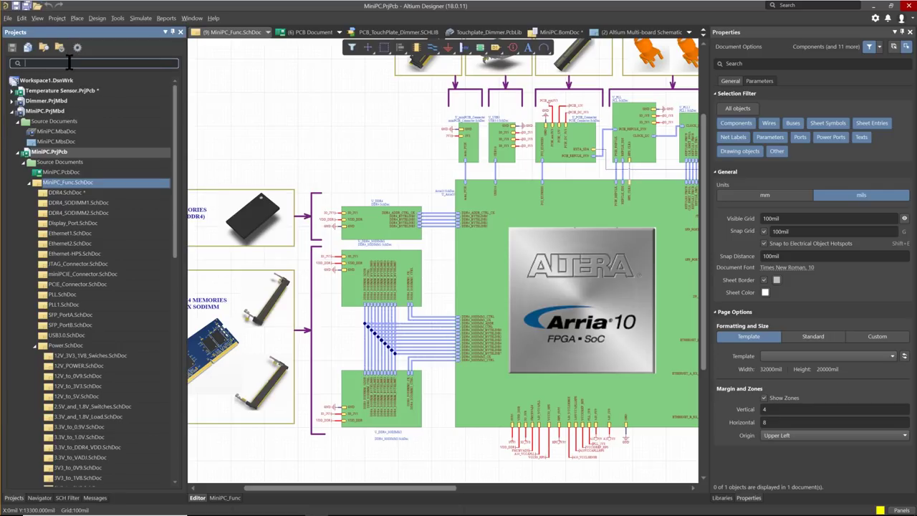
text(DDR)
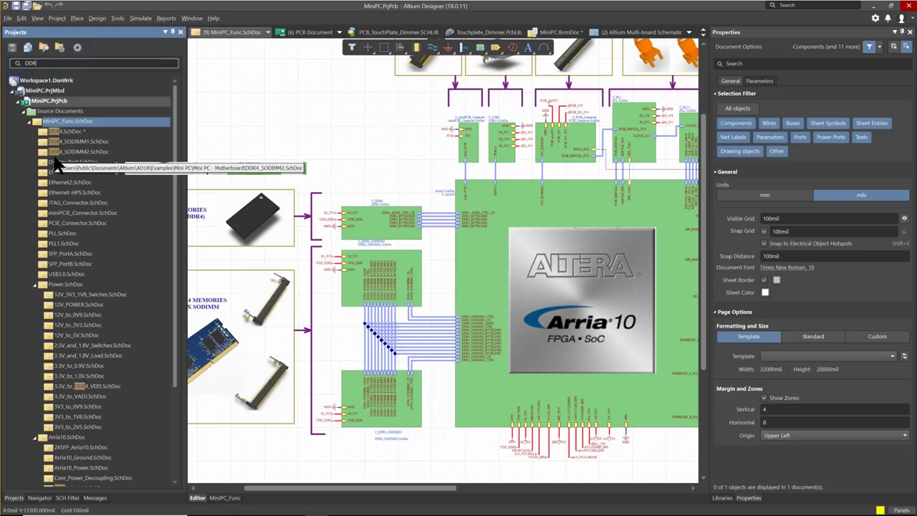
Step: Collapse the MiniPC_Func.SchDoc branch in the search results and expand the Nets branch to browse the matching nets
scroll(59, 176, down, 1)
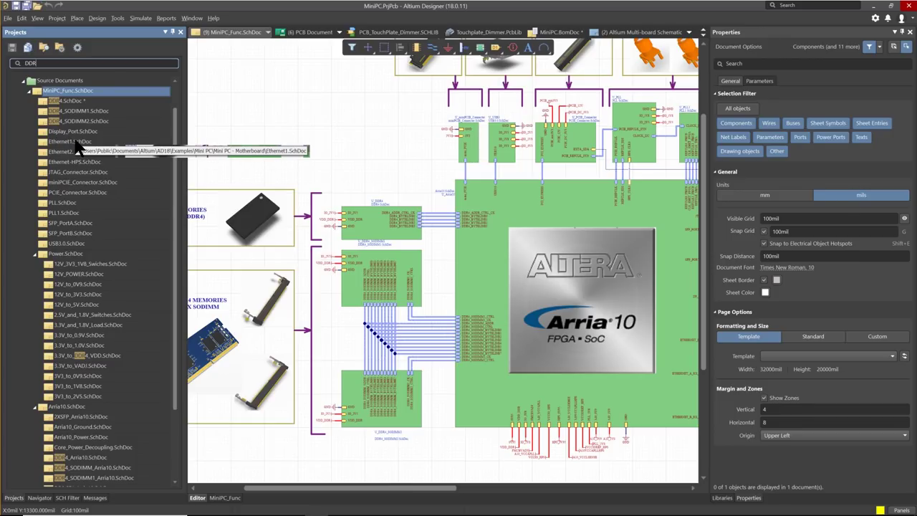
click(29, 91)
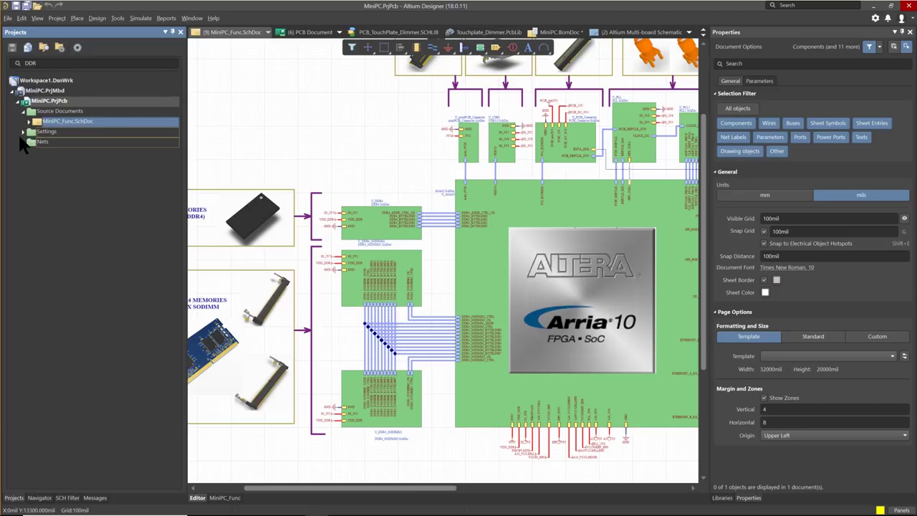
click(23, 141)
scroll(61, 201, down, 5)
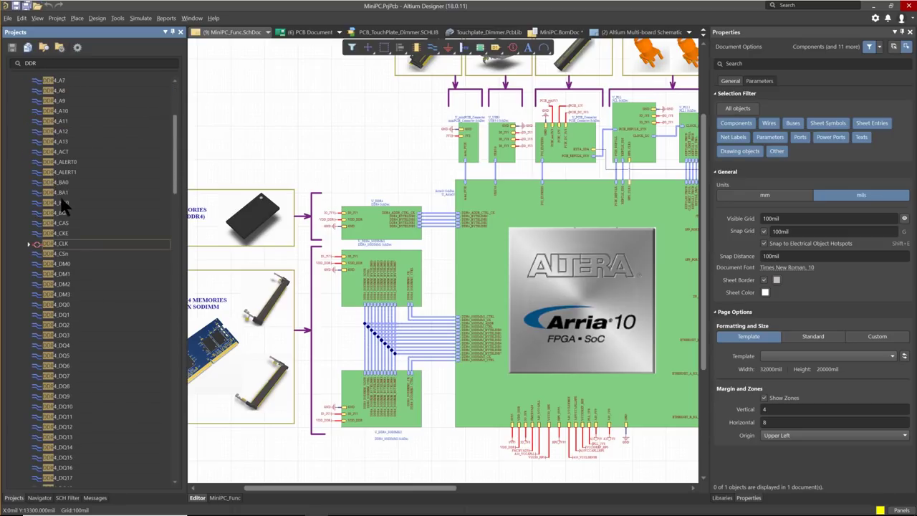
scroll(54, 229, down, 12)
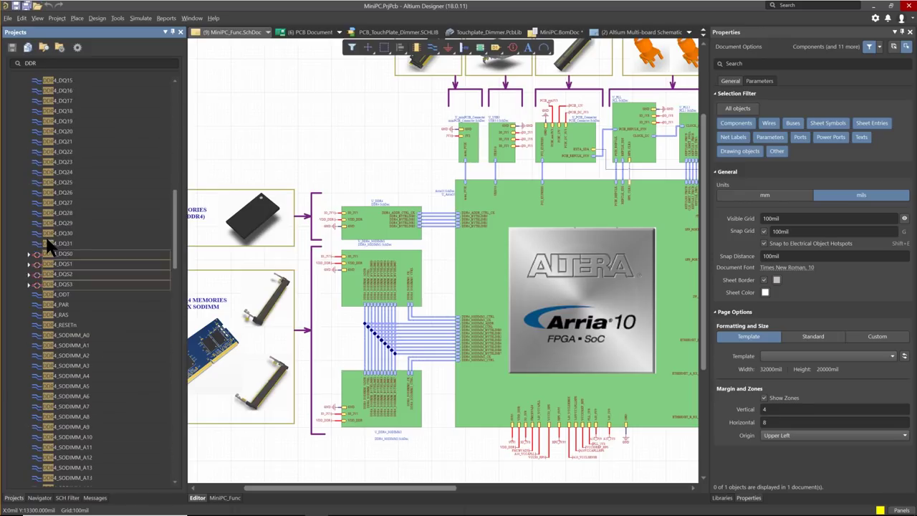
scroll(48, 243, down, 2)
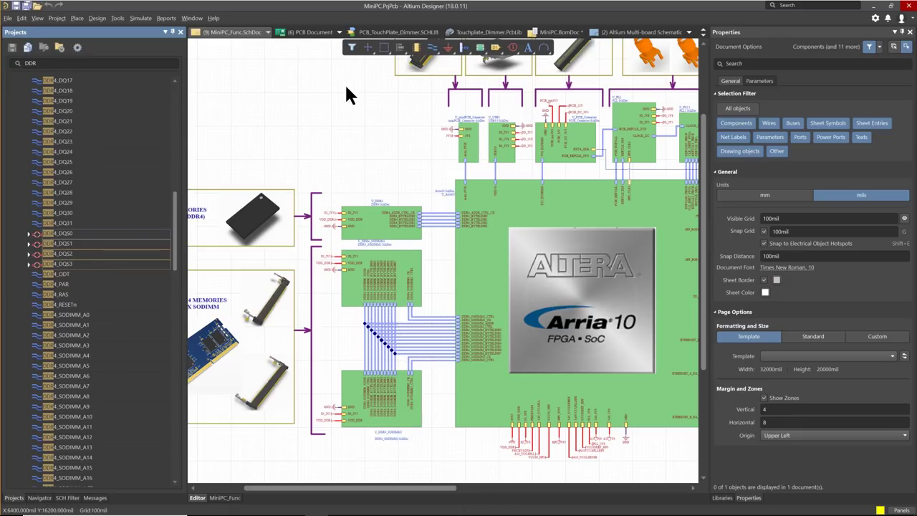
Step: Switch to the MiniPC.PcbDoc board and highlight the DDR4_CLK differential pair from the project tree
click(313, 33)
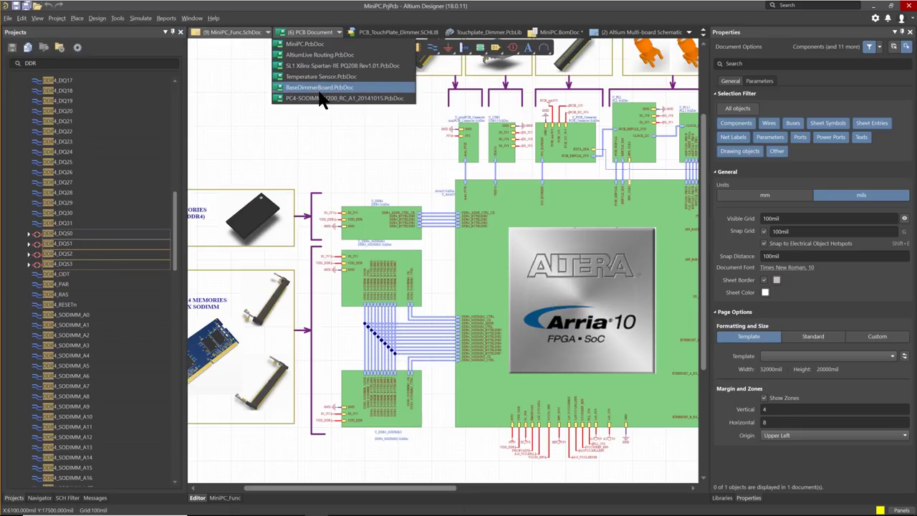
click(303, 44)
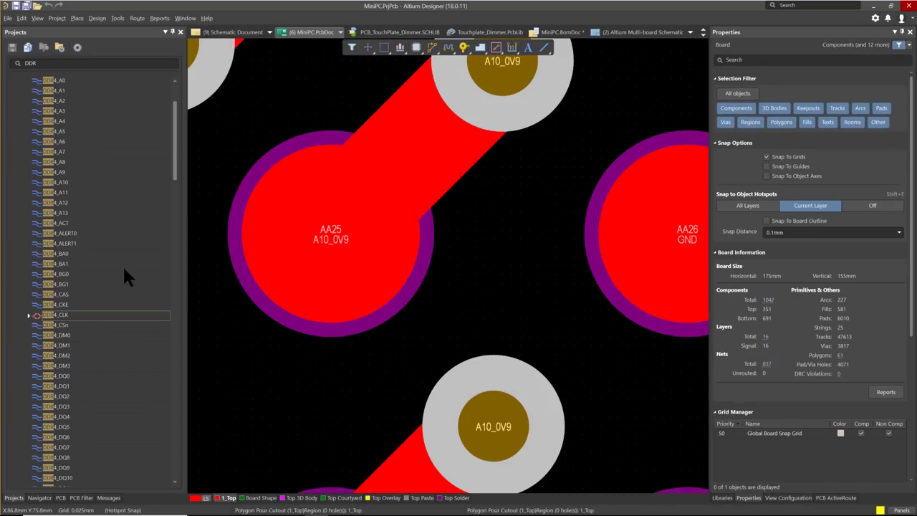
click(53, 319)
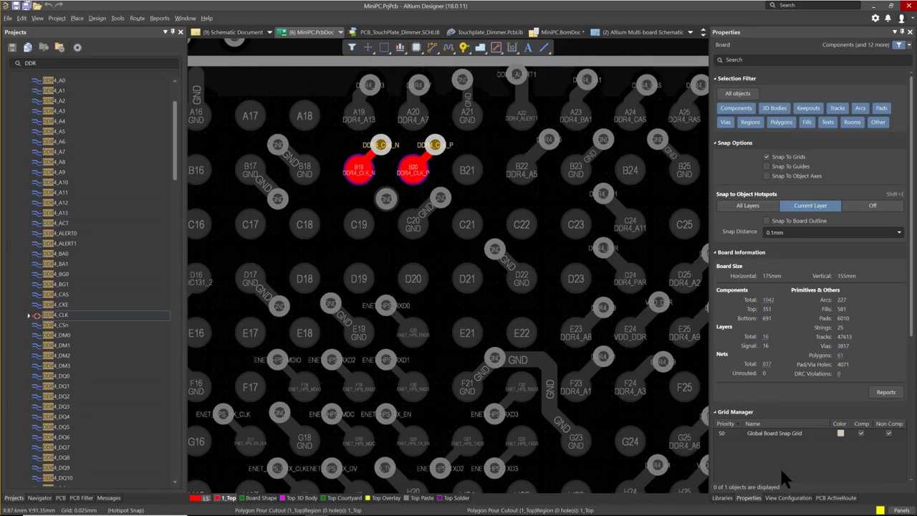
Step: Show all signal and plane layers of the board through the view configuration
click(786, 498)
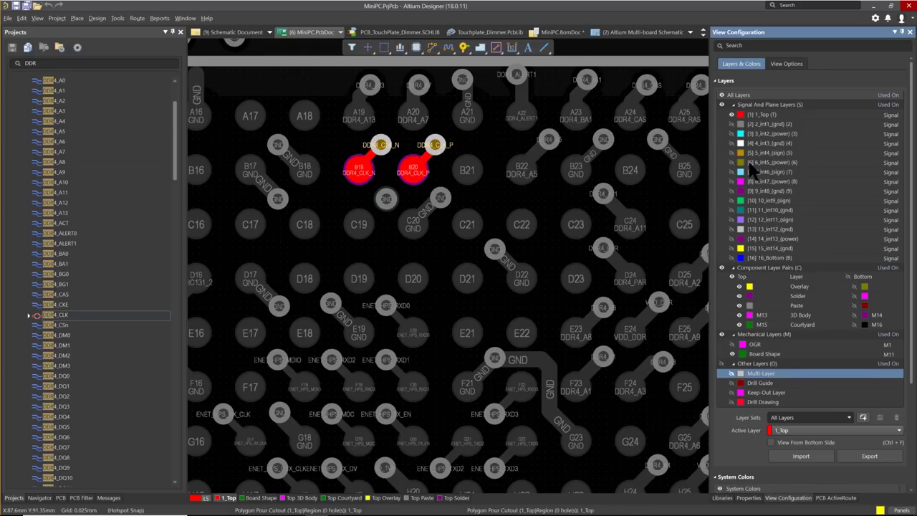
scroll(751, 167, down, 3)
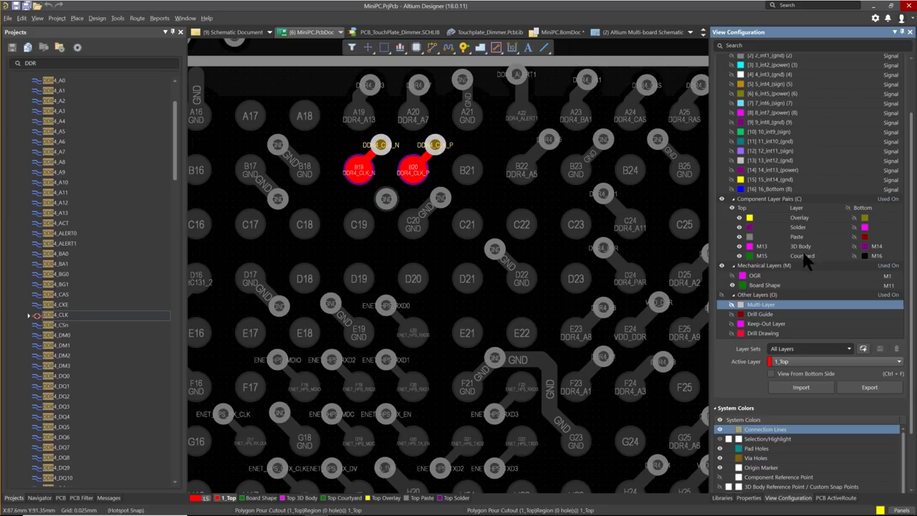
scroll(791, 242, up, 3)
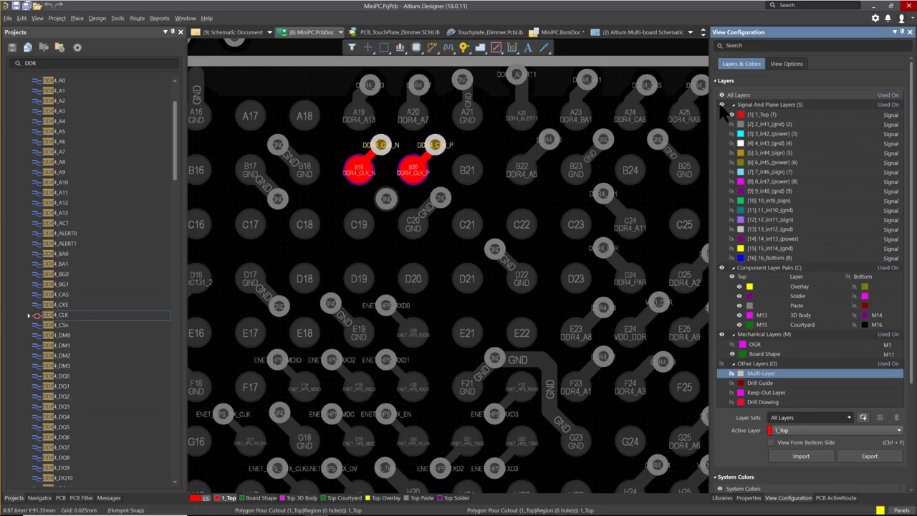
click(722, 105)
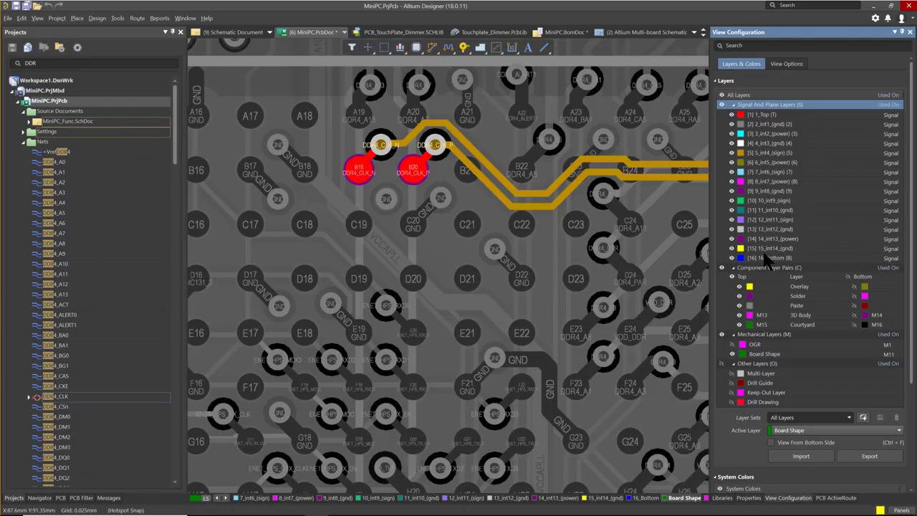
Step: Highlight DDR4_CLK, DDR4_A5, DDR4_A6 and DDR4_CLK again in turn to trace their routing, and clear the highlight
click(38, 399)
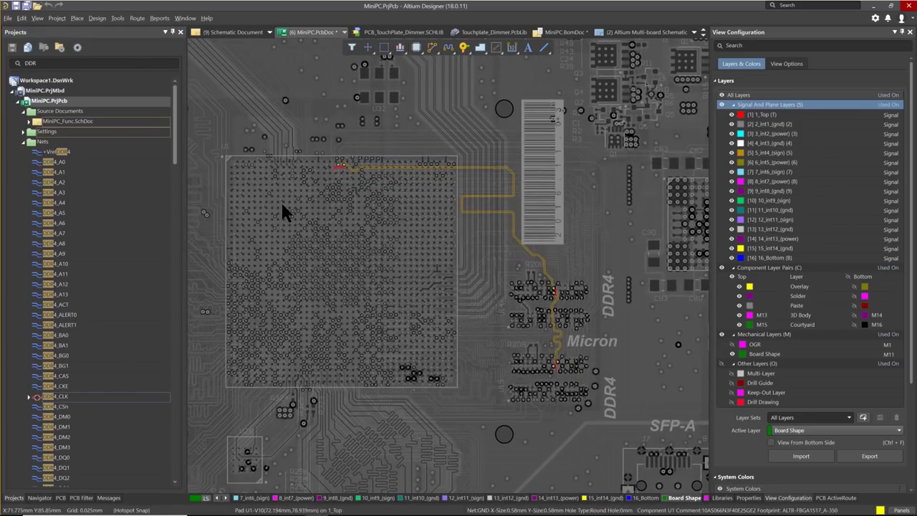
click(56, 212)
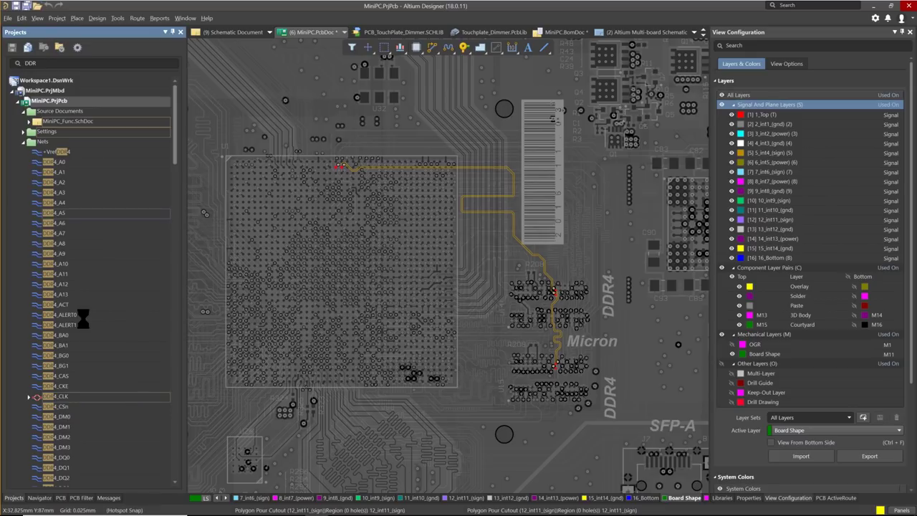
click(53, 223)
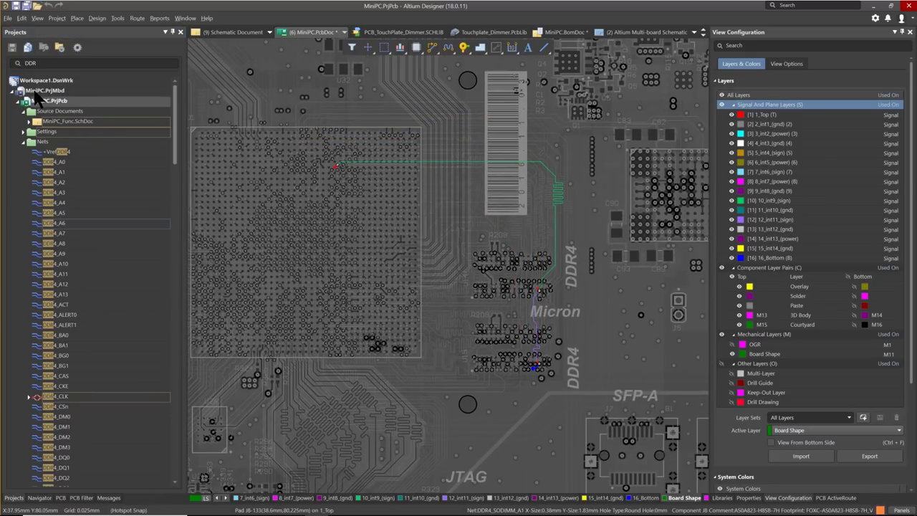
click(61, 396)
click(60, 398)
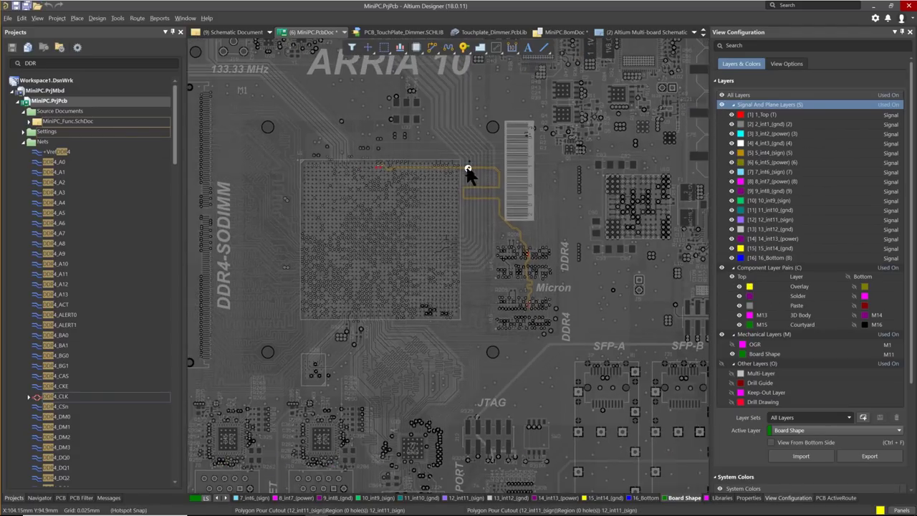
ctrl+scroll(469, 174, down, 1)
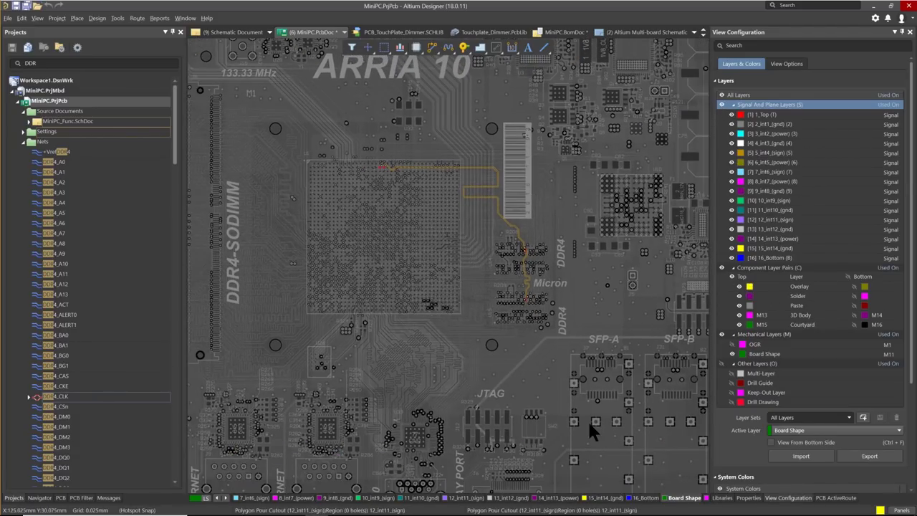
click(408, 379)
Step: Hide all signal and plane layers with the whole board in view
ctrl+scroll(425, 232, down, 3)
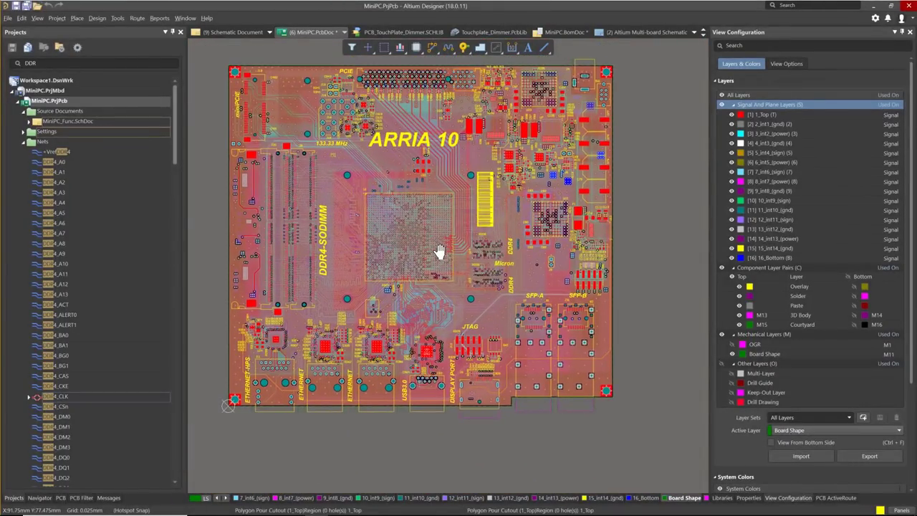
right_drag(439, 251, 459, 270)
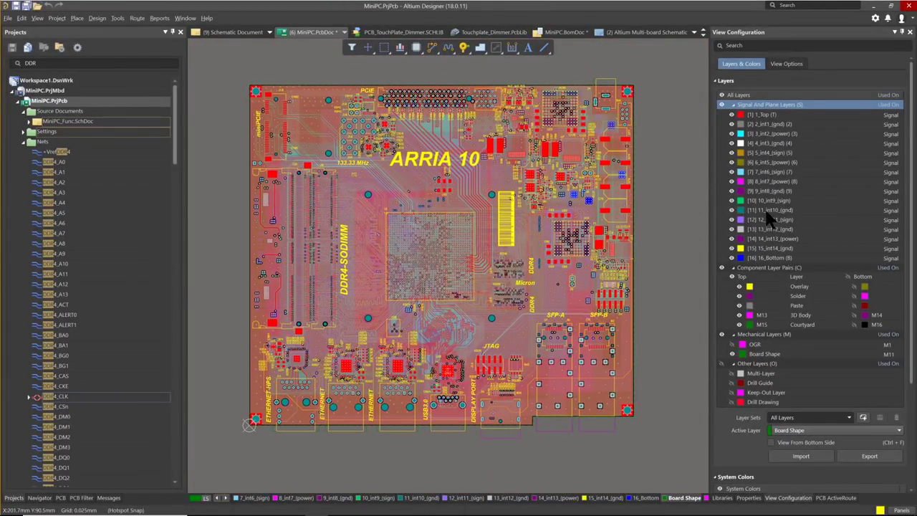
click(721, 105)
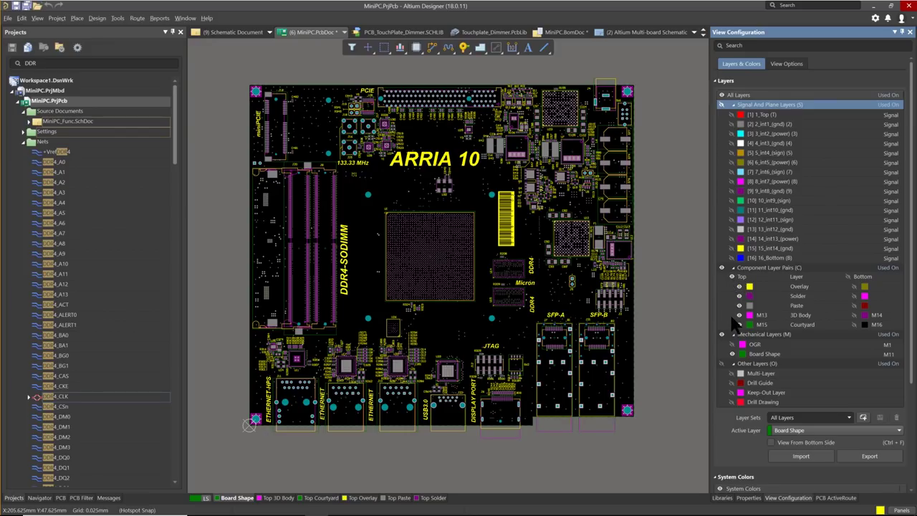
Step: Examine the remaining top-side component layers around the FPGA, the DDR4-SODIMM connectors and the 133.33 MHz clock area
ctrl+scroll(495, 235, up, 2)
ctrl+scroll(495, 235, up, 3)
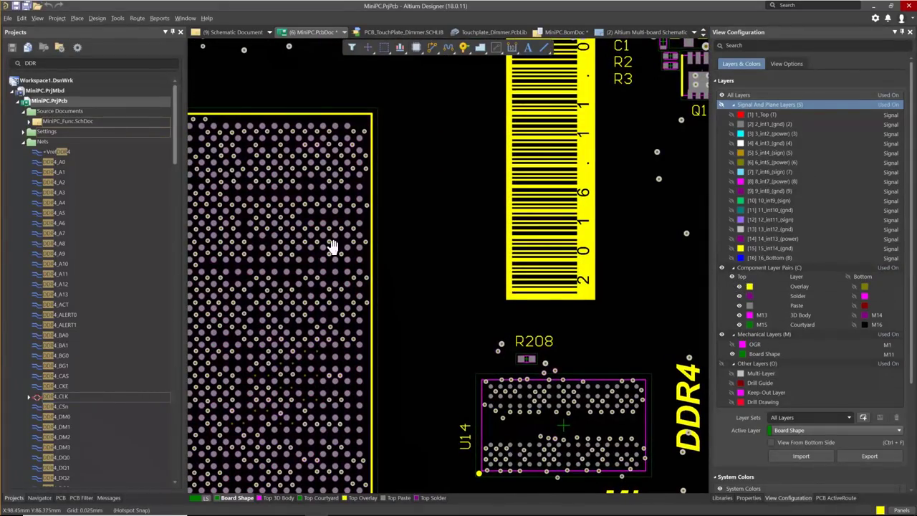
ctrl+scroll(330, 246, up, 1)
right_drag(445, 170, 706, 215)
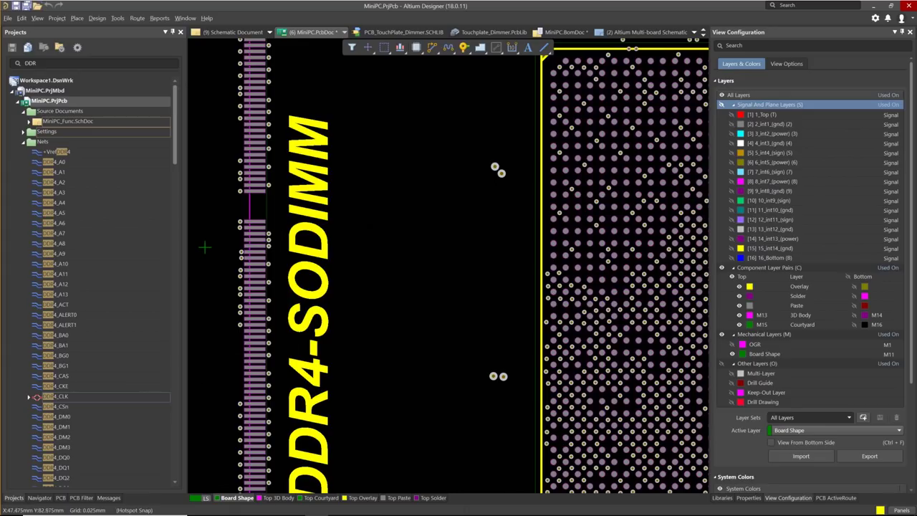
right_drag(254, 255, 418, 254)
ctrl+scroll(418, 254, down, 2)
scroll(418, 254, up, 4)
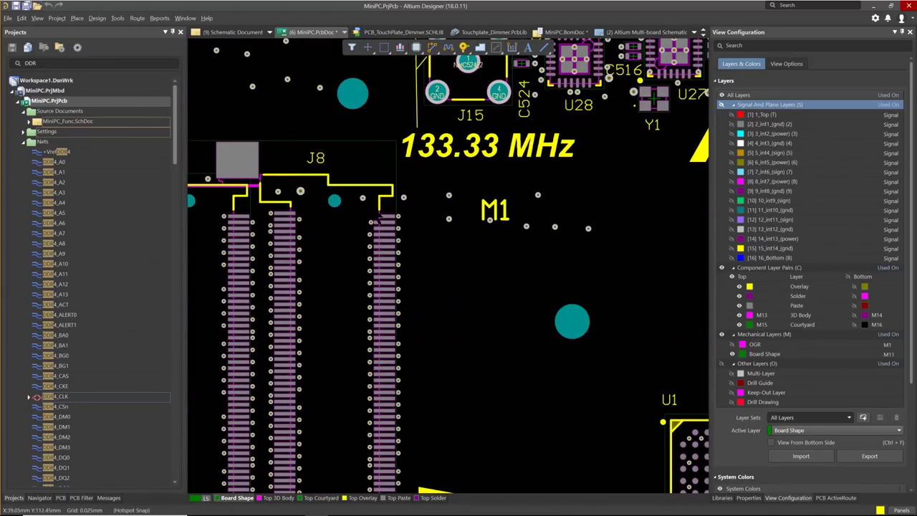
right_drag(429, 214, 259, 342)
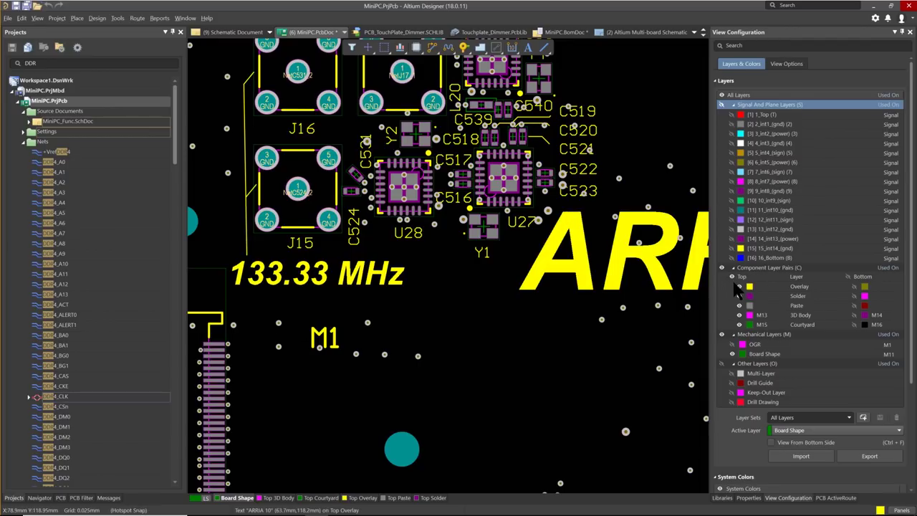
Step: Hide the top component layers and show the bottom ones across the whole board
key(ctrl+Page_Down)
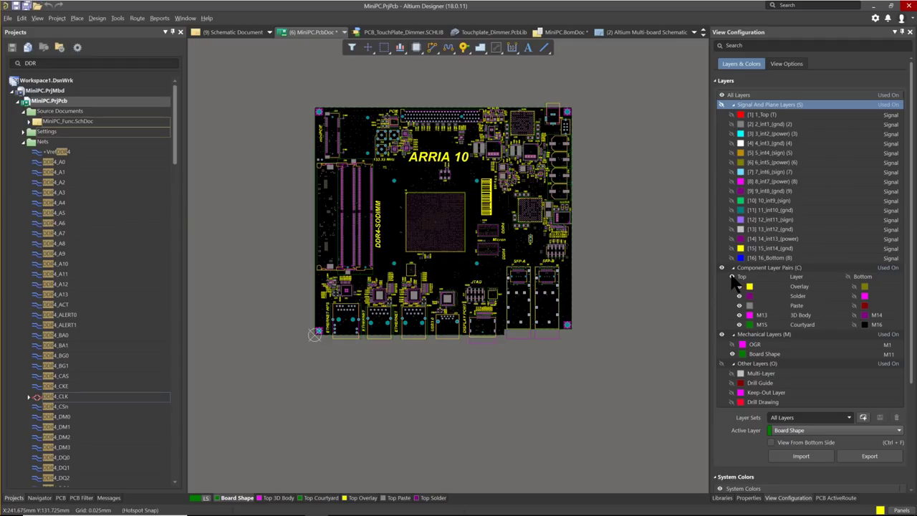
click(731, 276)
click(847, 277)
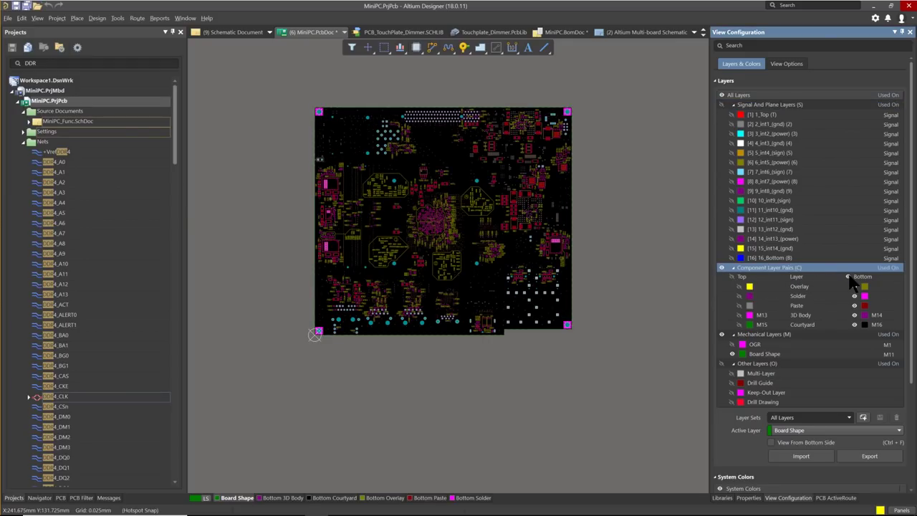
Step: View the board from the bottom side and examine the capacitors and their designators beneath the FPGA
ctrl+scroll(439, 223, up, 5)
ctrl+scroll(439, 222, up, 3)
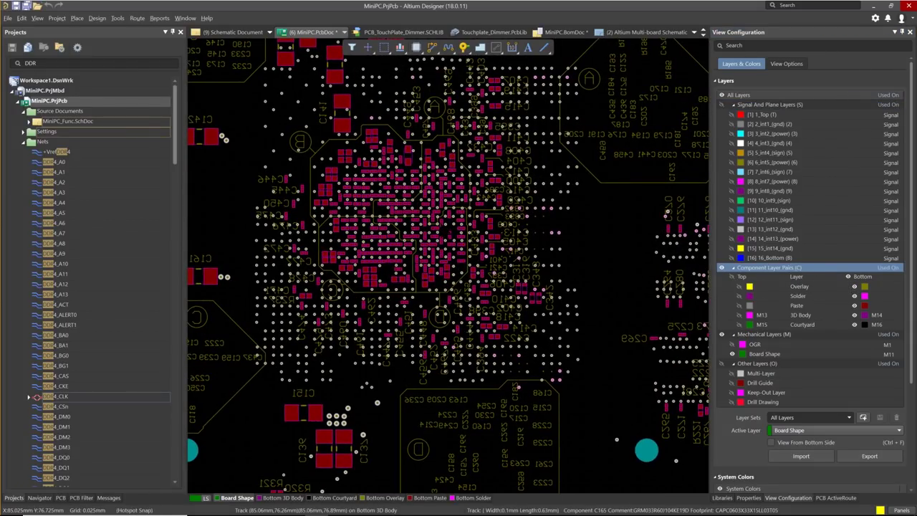
key(ctrl+f)
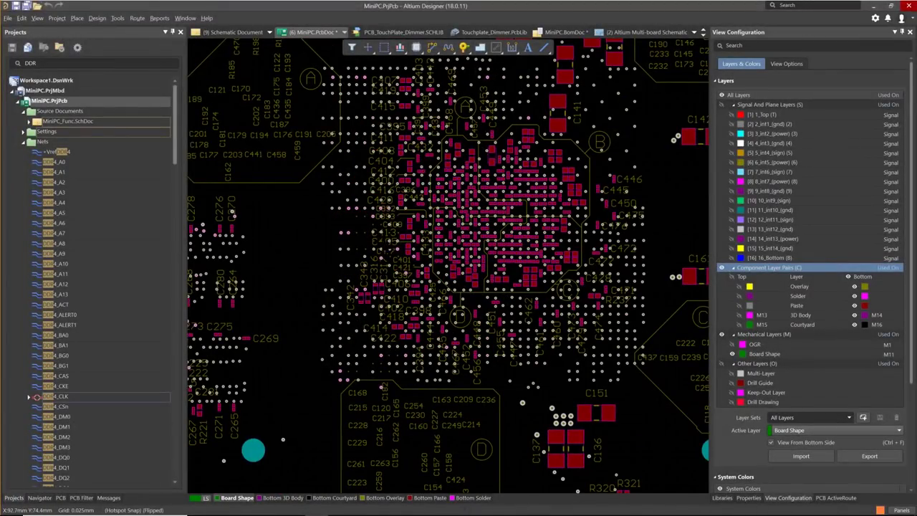
ctrl+scroll(377, 215, up, 6)
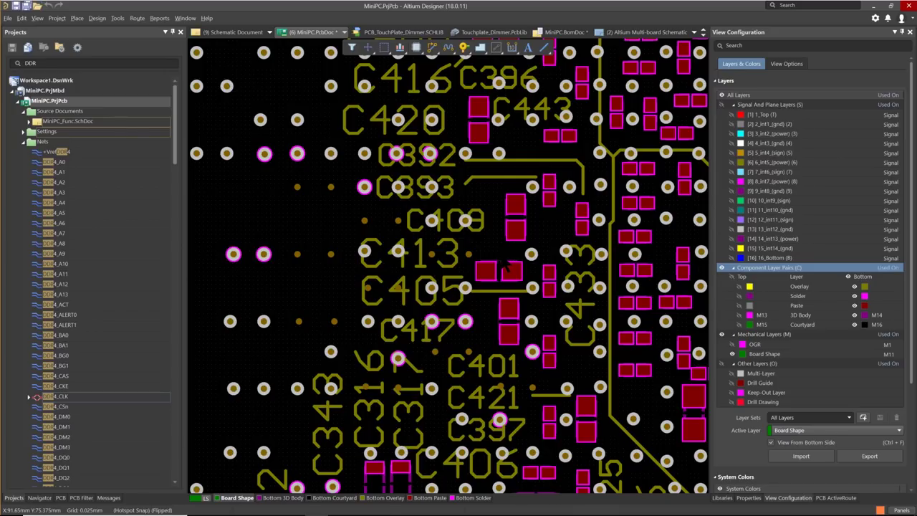
Step: Flip the board back to the top view, and show the top component layers and all signal and plane layers
key(v)
key(b)
ctrl+scroll(469, 243, down, 8)
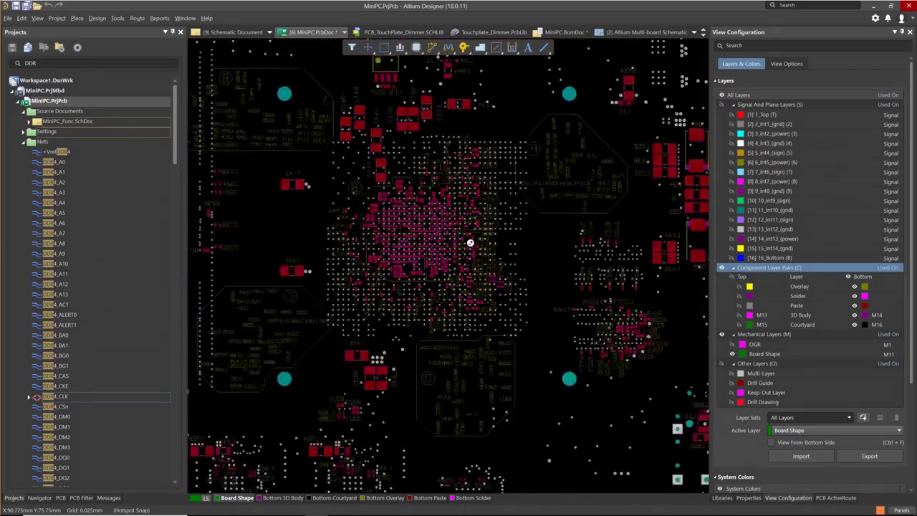
click(731, 277)
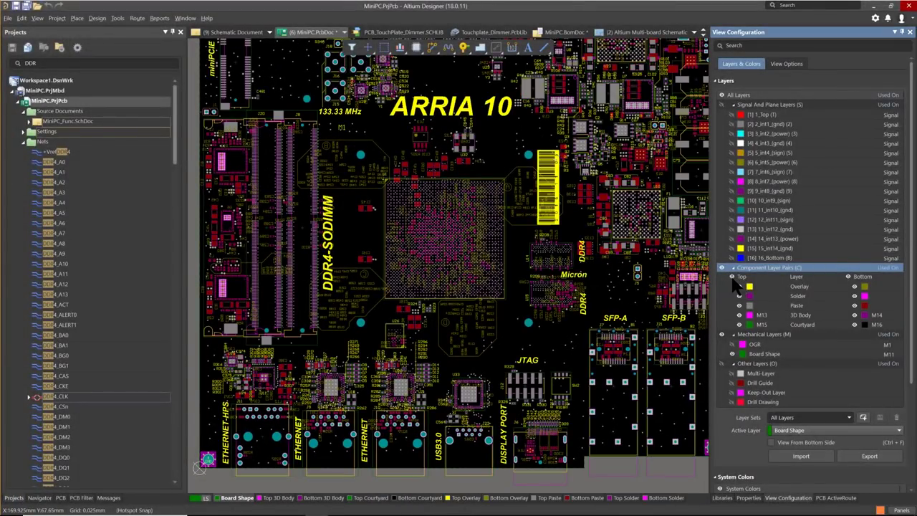
click(722, 105)
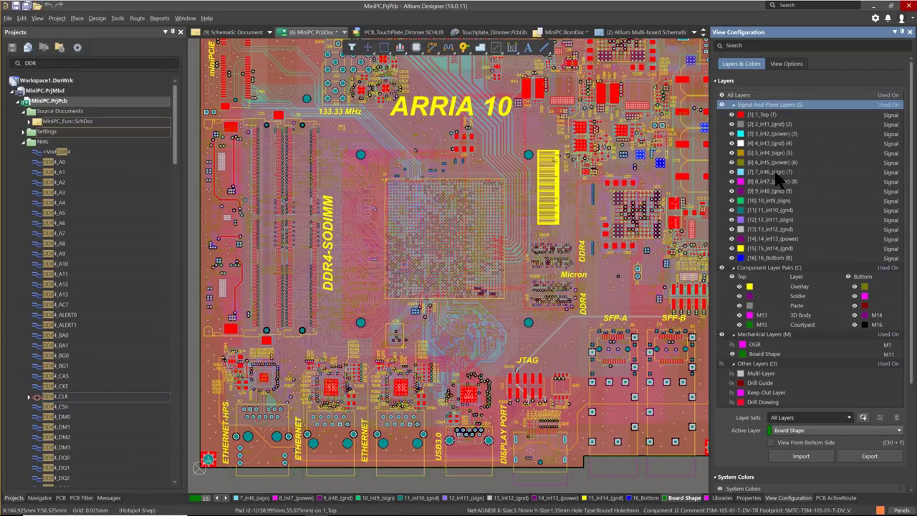
Step: Turn draft display for all objects on and off again to compare the routing just above FPGA U1
click(779, 63)
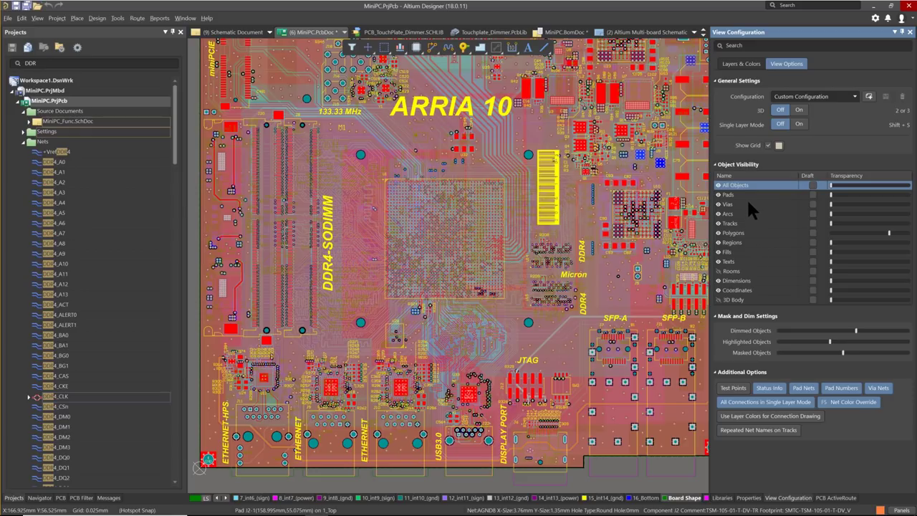
click(811, 185)
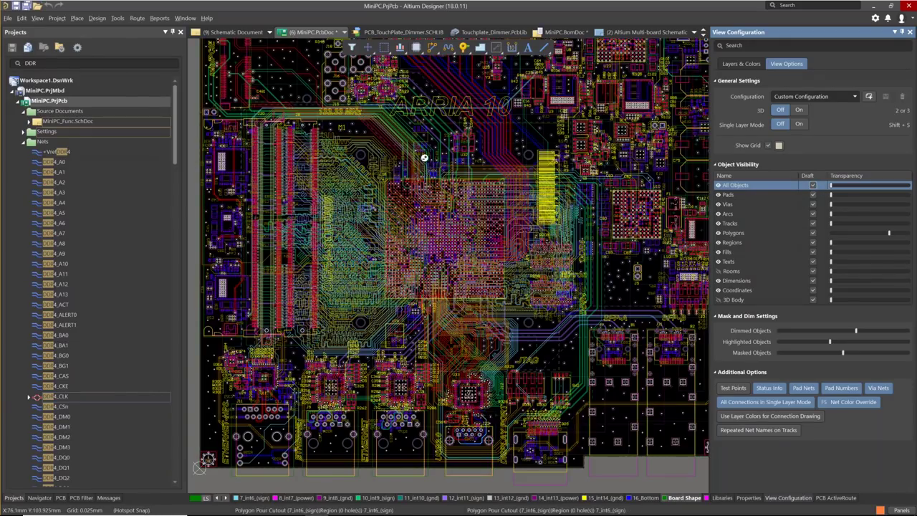
ctrl+scroll(424, 157, up, 3)
ctrl+scroll(424, 157, up, 4)
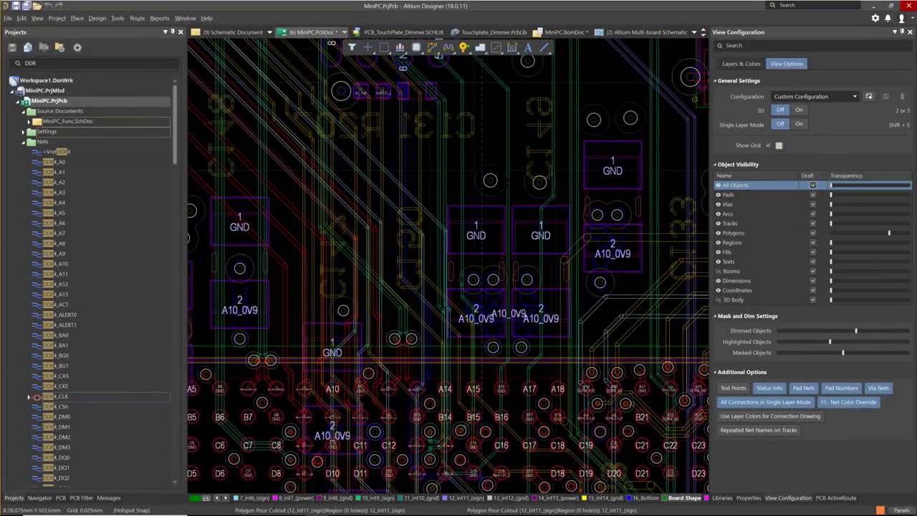
click(812, 185)
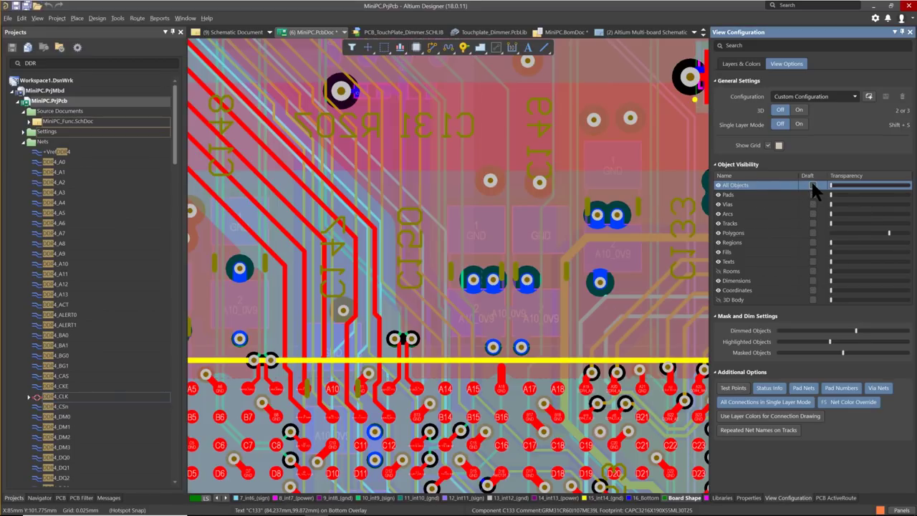
ctrl+scroll(550, 183, down, 2)
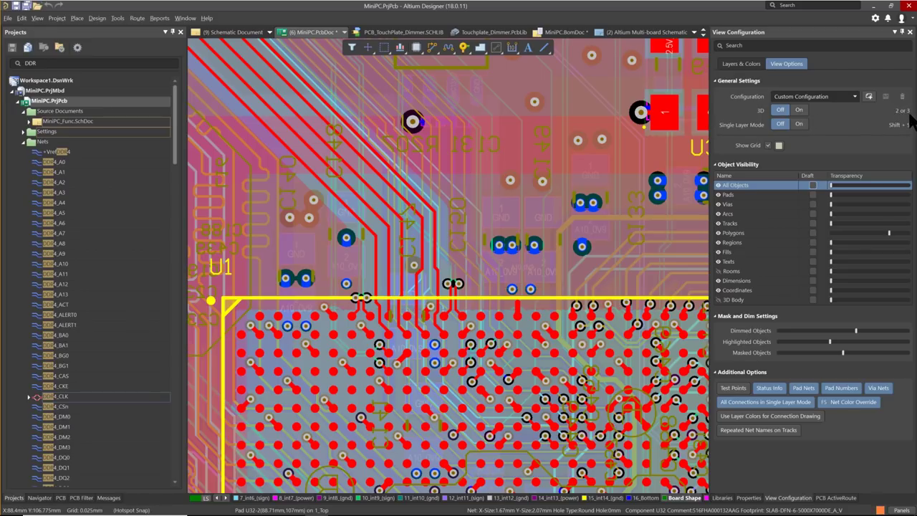
Step: Switch the board briefly to 3D and back to 2D, and look over the 2D layout around the FPGA
click(800, 110)
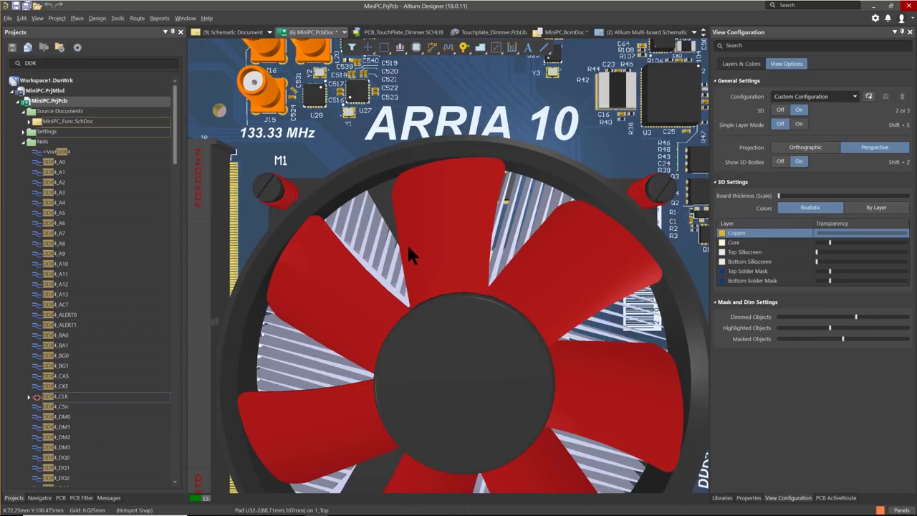
key(2)
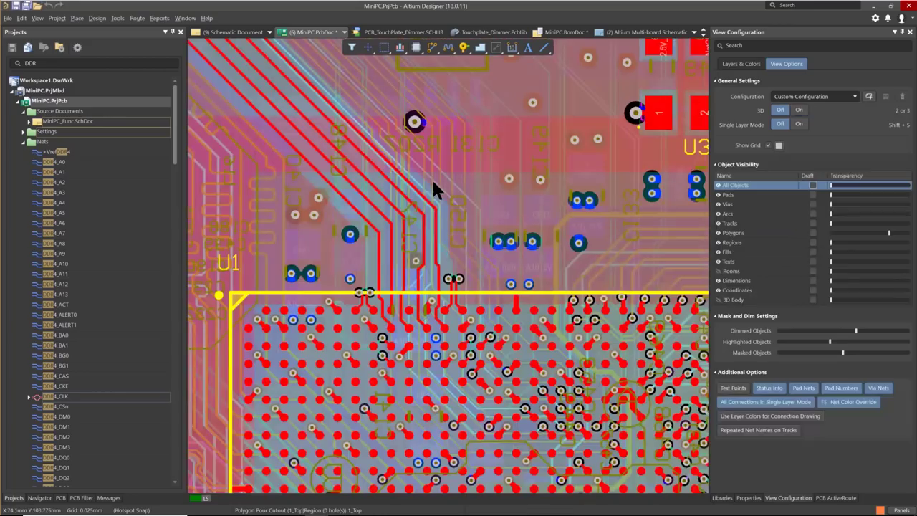
right_drag(400, 235, 444, 193)
ctrl+scroll(466, 179, down, 5)
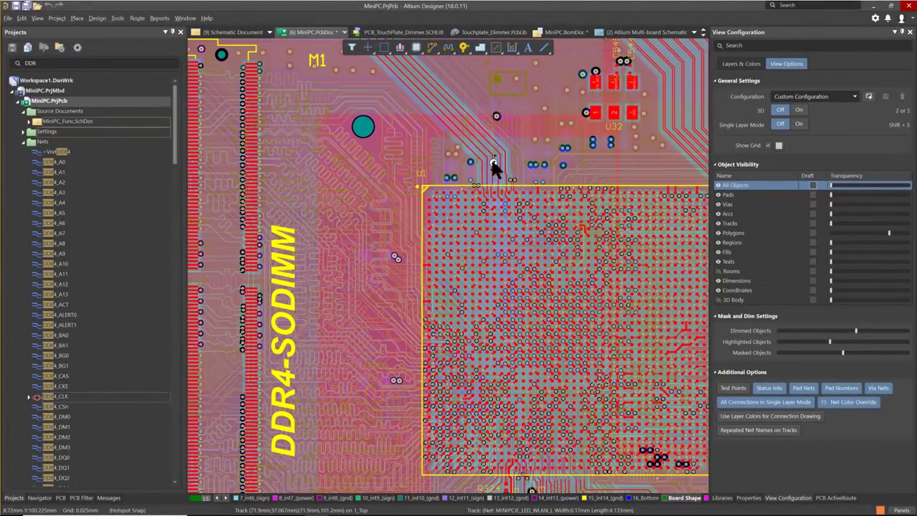
ctrl+scroll(446, 148, down, 5)
ctrl+scroll(446, 147, up, 6)
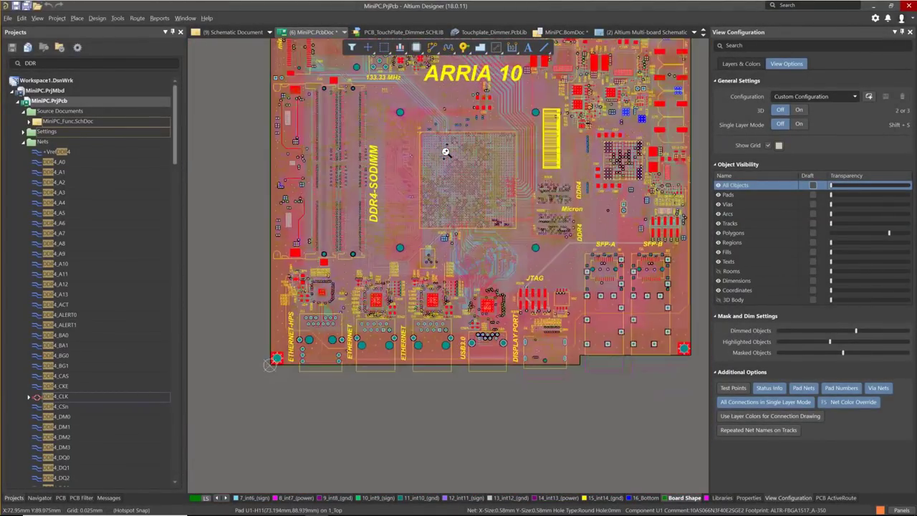
right_drag(447, 158, 417, 294)
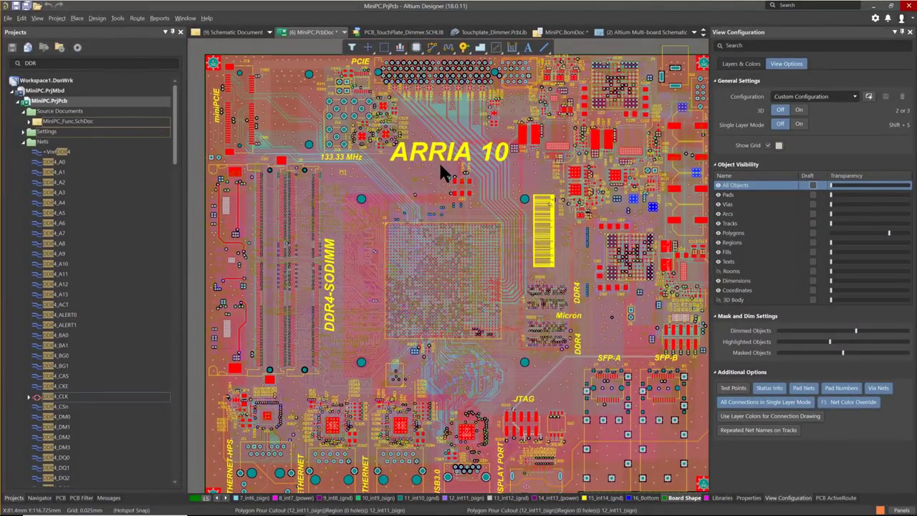
Step: Display the board in 3D and examine the cooling fan and the DDR4-SODIMM connector pins from an angle
key(3)
shift+right_drag(430, 173, 323, 230)
ctrl+scroll(494, 236, up, 5)
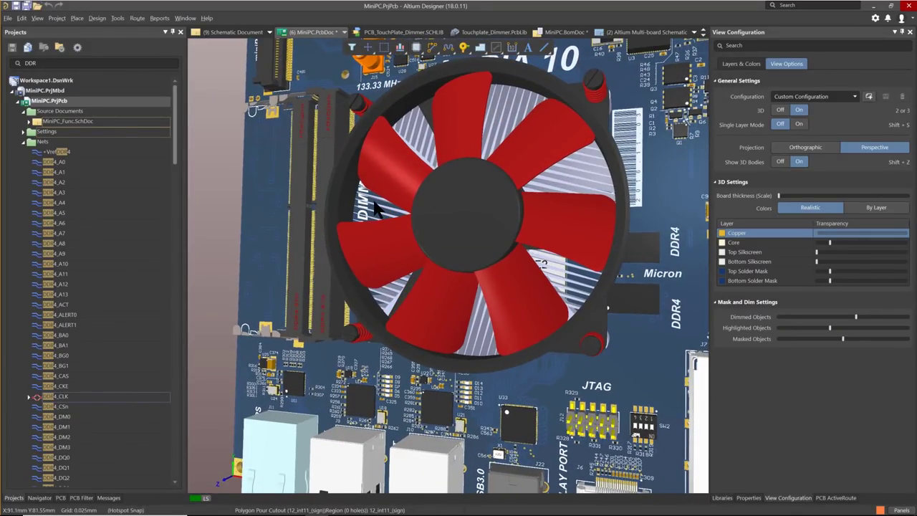
shift+right_drag(465, 195, 543, 188)
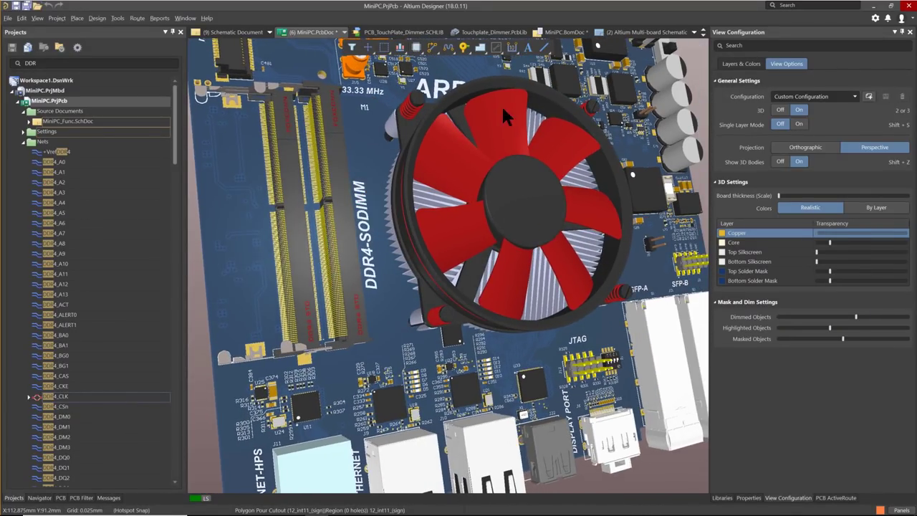
ctrl+scroll(311, 234, up, 8)
shift+right_drag(311, 233, 430, 213)
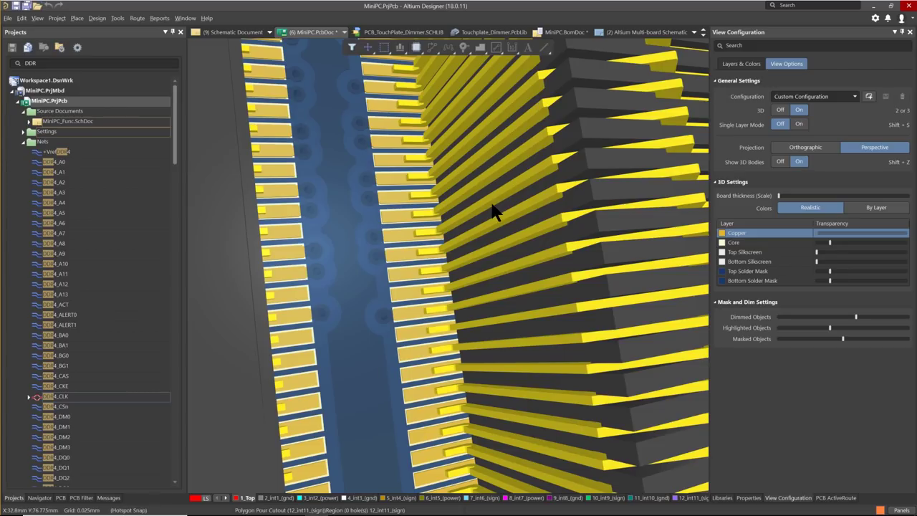
ctrl+scroll(546, 126, down, 8)
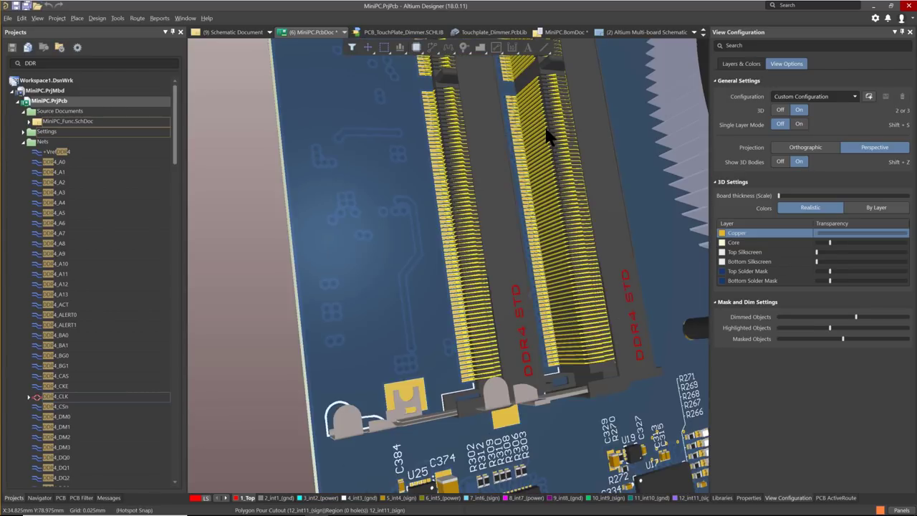
right_drag(577, 150, 409, 160)
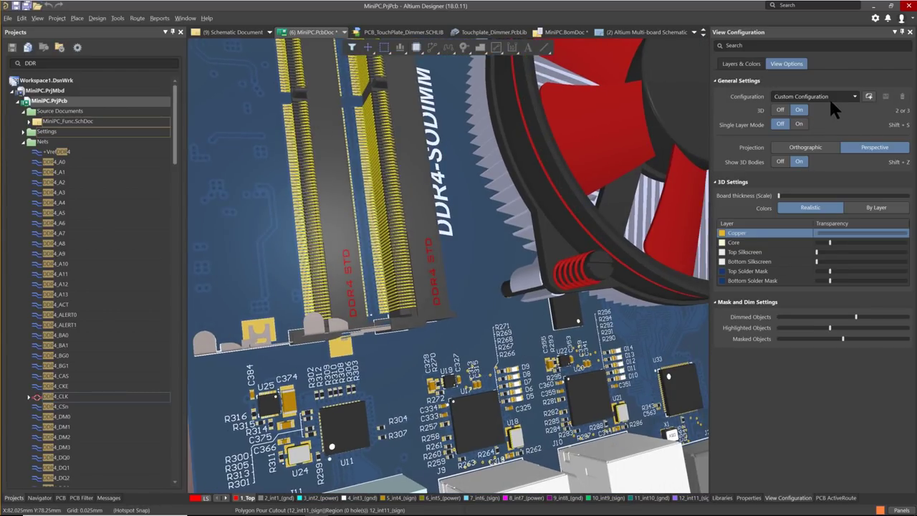
Step: Apply the Altium 3D Black view configuration to the board
click(851, 97)
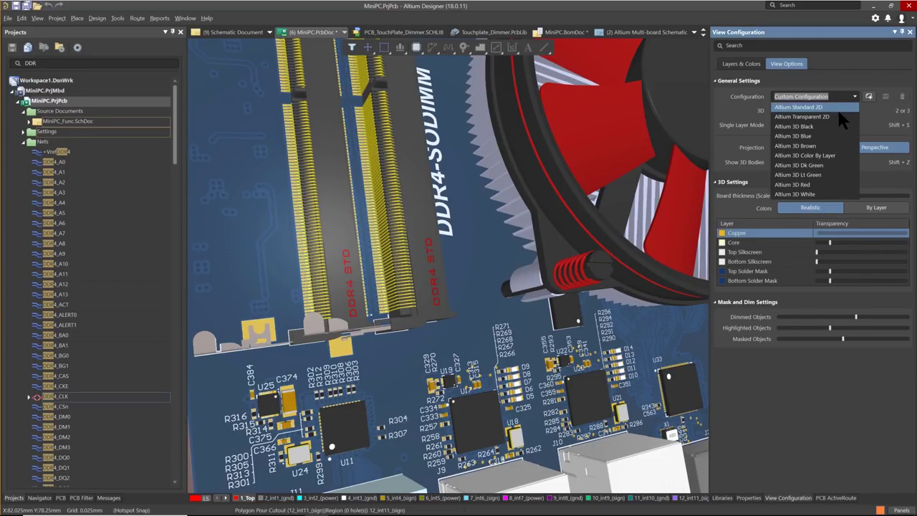
click(793, 126)
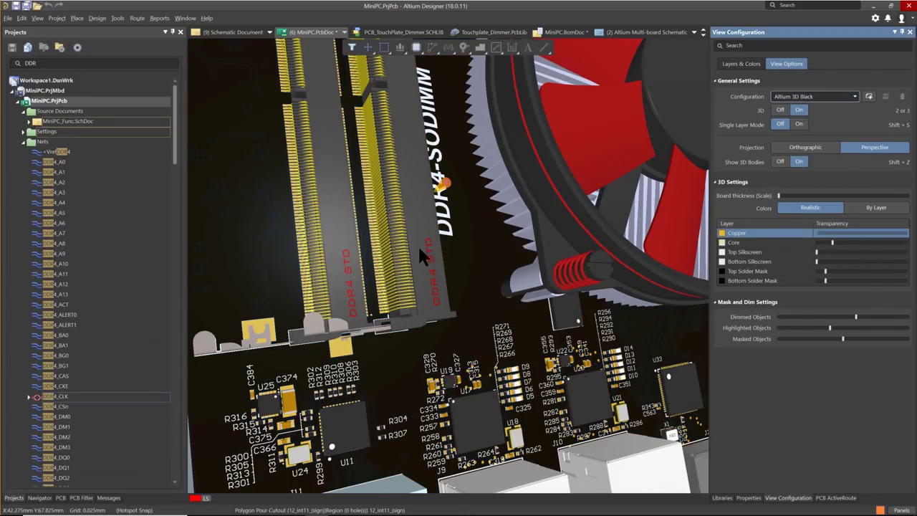
right_drag(417, 244, 413, 210)
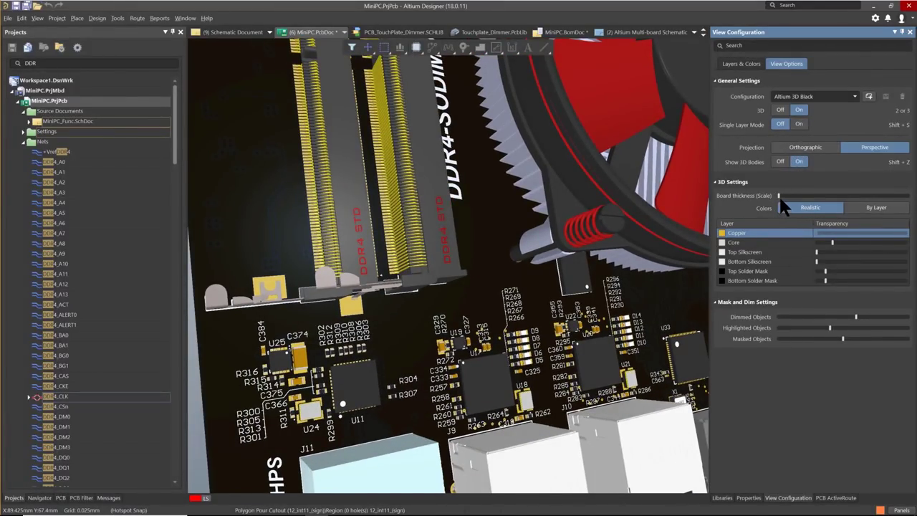
Step: Raise the board thickness scale to about three quarters of its range and colour the 3D board by layer
drag(778, 195, 816, 196)
click(831, 242)
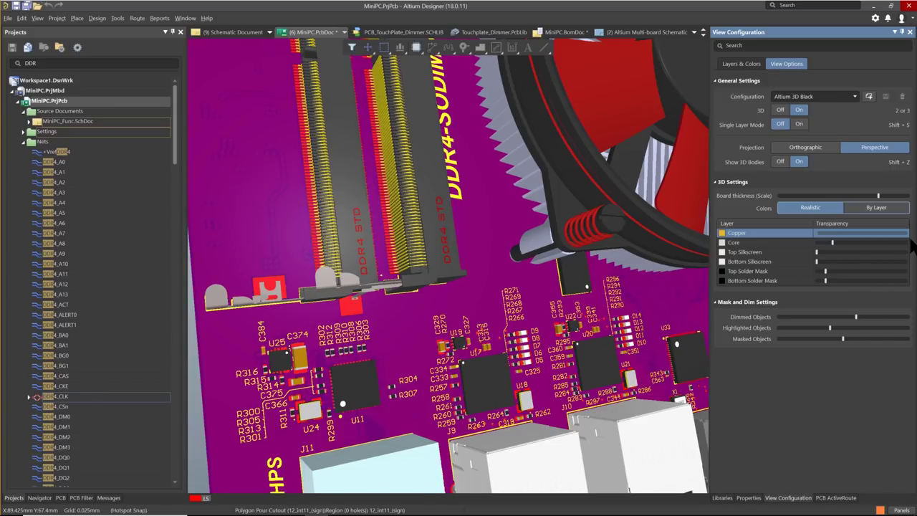
right_drag(482, 290, 545, 179)
shift+right_drag(462, 306, 457, 271)
Step: Set the core transparency to about 80% to expose the internal copper layers and vias at the board's edge
click(849, 208)
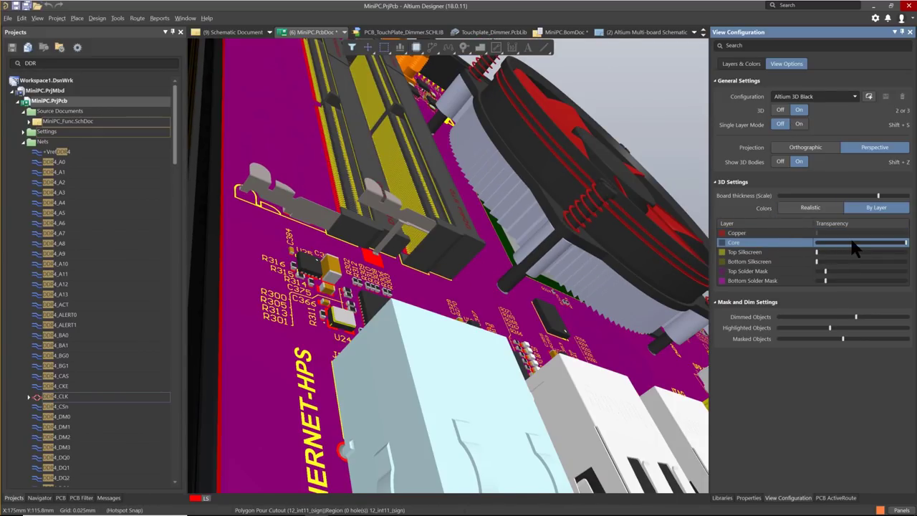
shift+right_drag(537, 251, 630, 240)
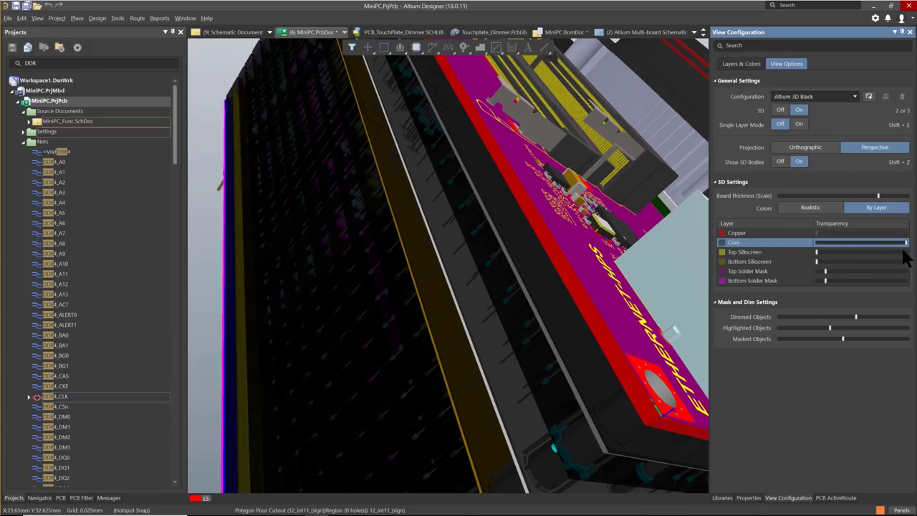
drag(888, 246, 887, 243)
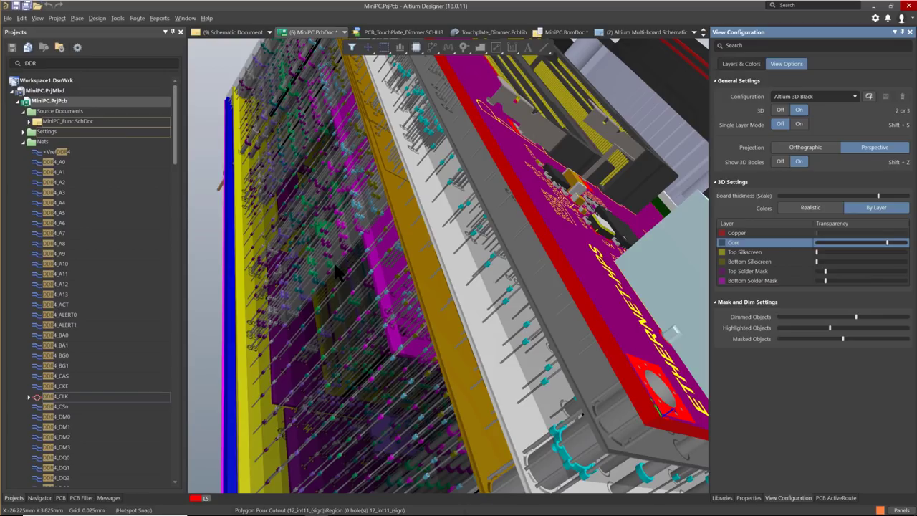
Step: Highlight the DDR4_CLK net and examine its trace and vias through the layers in 3D
click(50, 396)
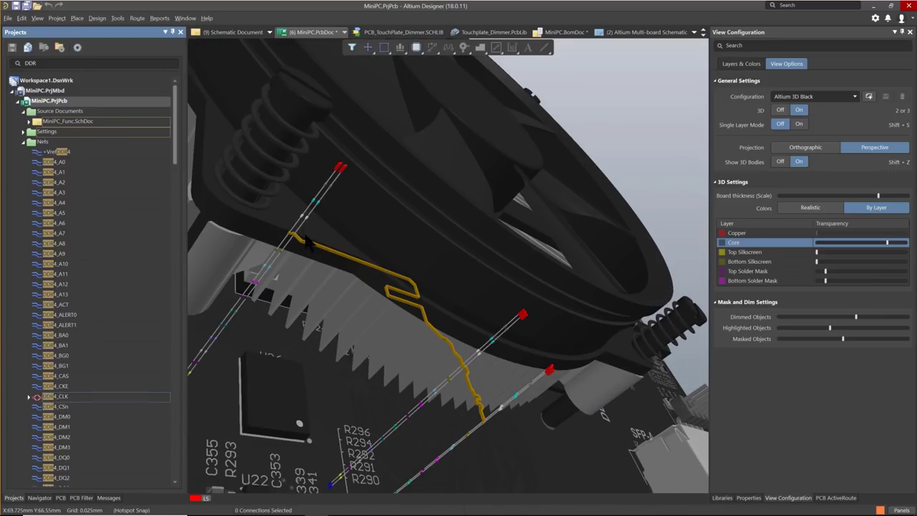
right_drag(340, 262, 354, 219)
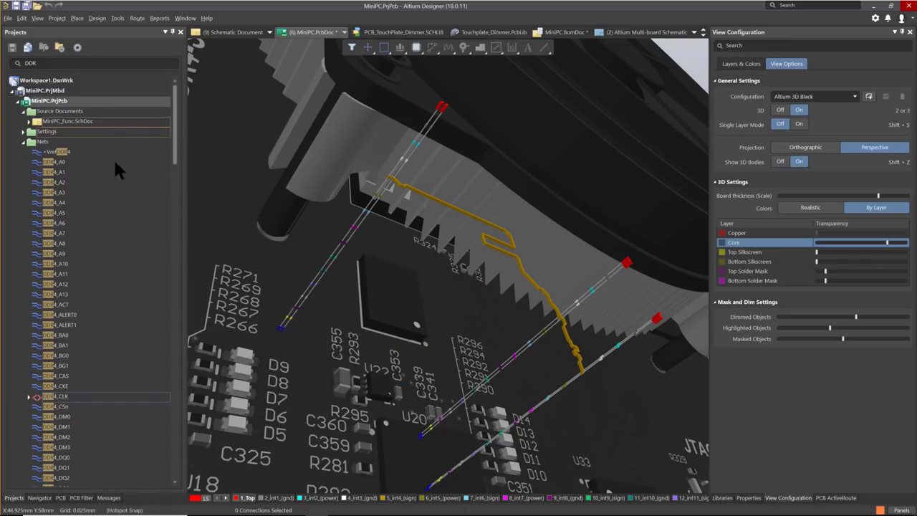
Step: Show the layer and colour settings, clear the DDR search from the project tree and return to the tree's beginning
click(740, 64)
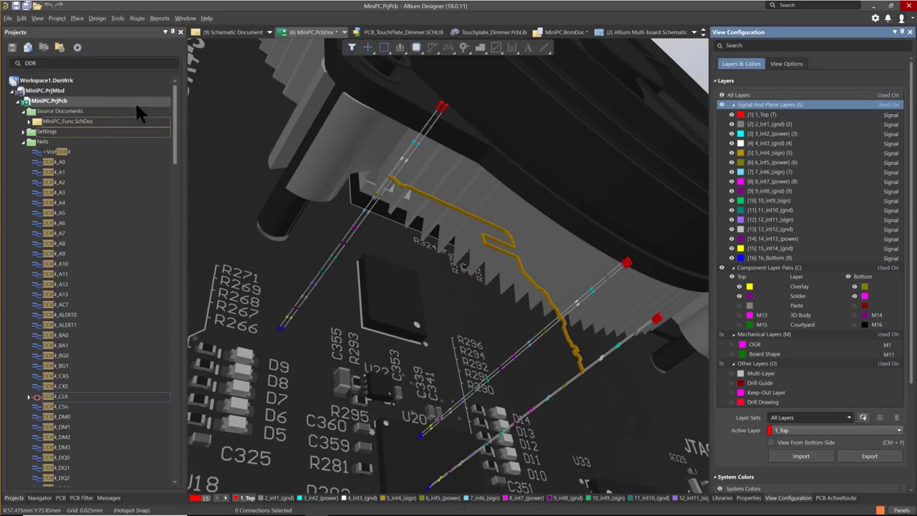
click(69, 63)
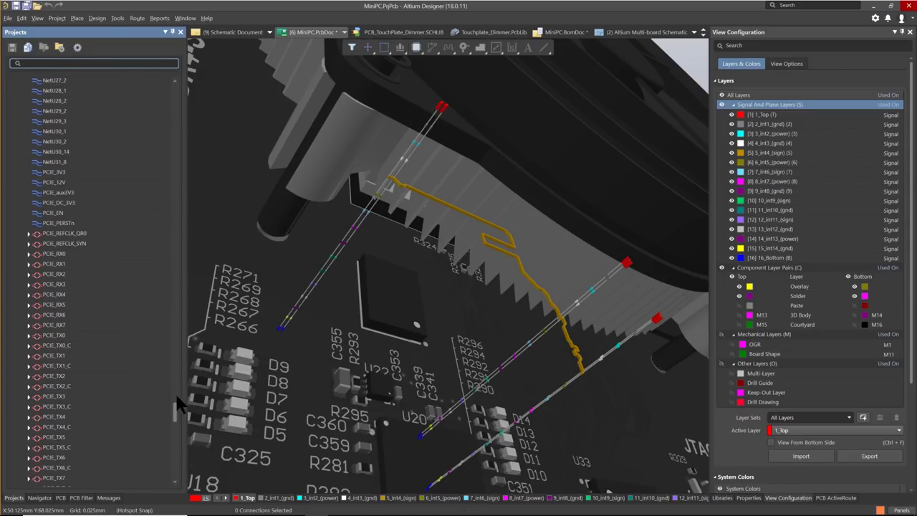
drag(177, 400, 176, 90)
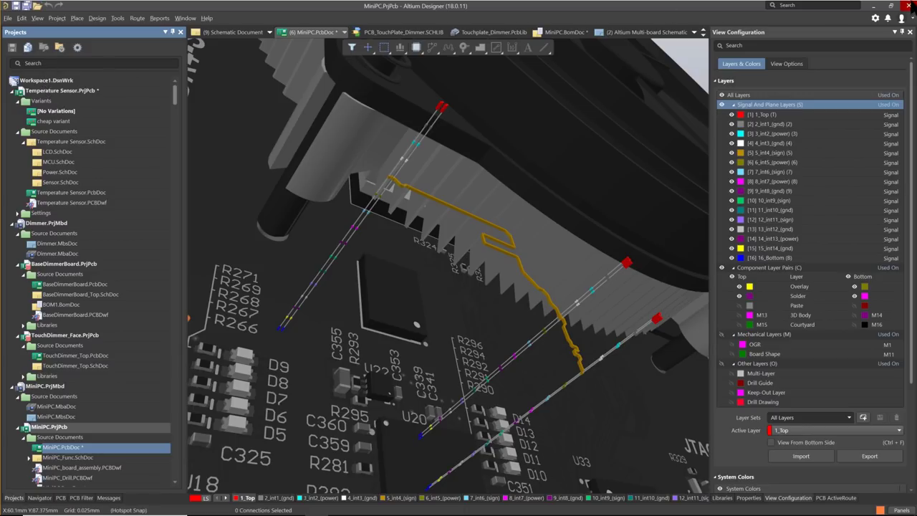
Step: Search the commands, preferences and project content for "pl"
click(839, 5)
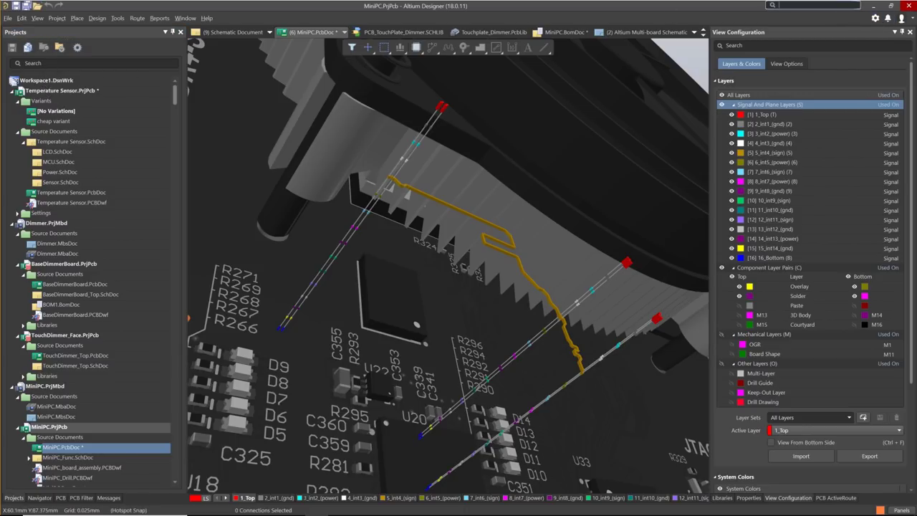
click(794, 6)
text(pl)
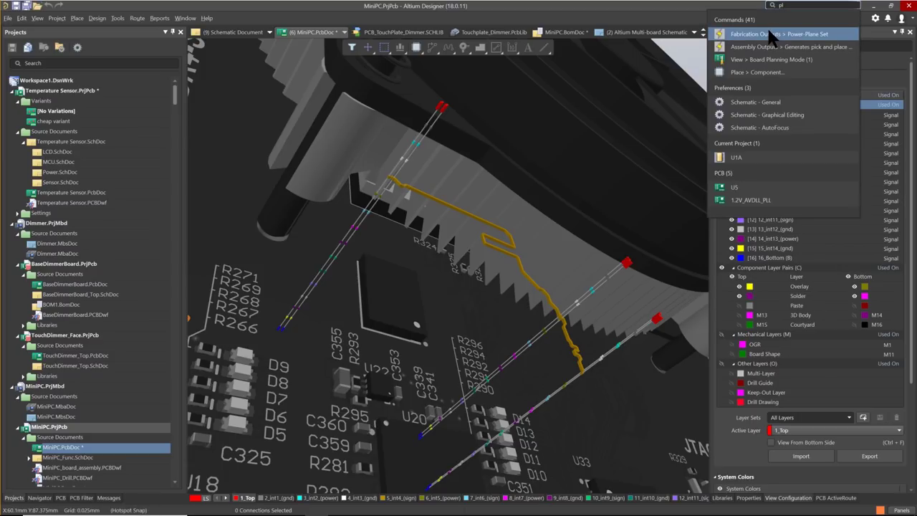
Step: Show the Schematic – Graphical Editing preferences found by the search and leave them without changes
key(Down)
key(Down)
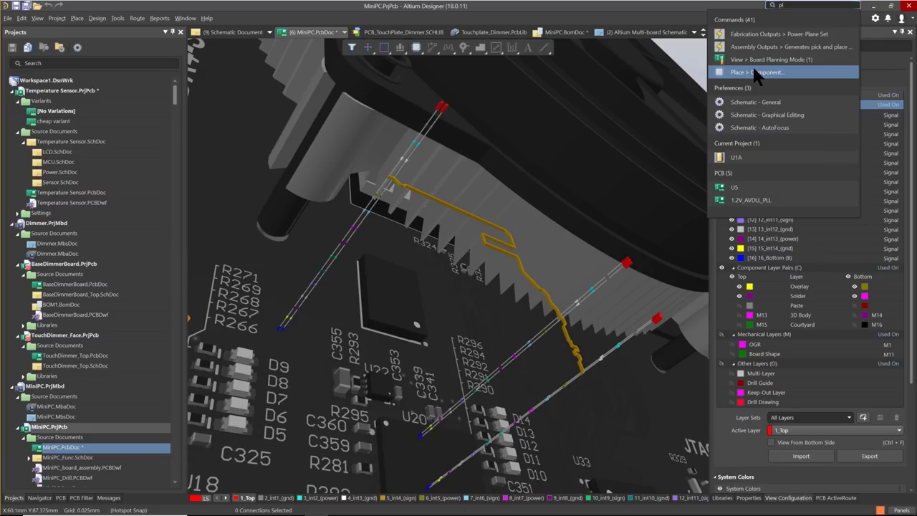
click(766, 114)
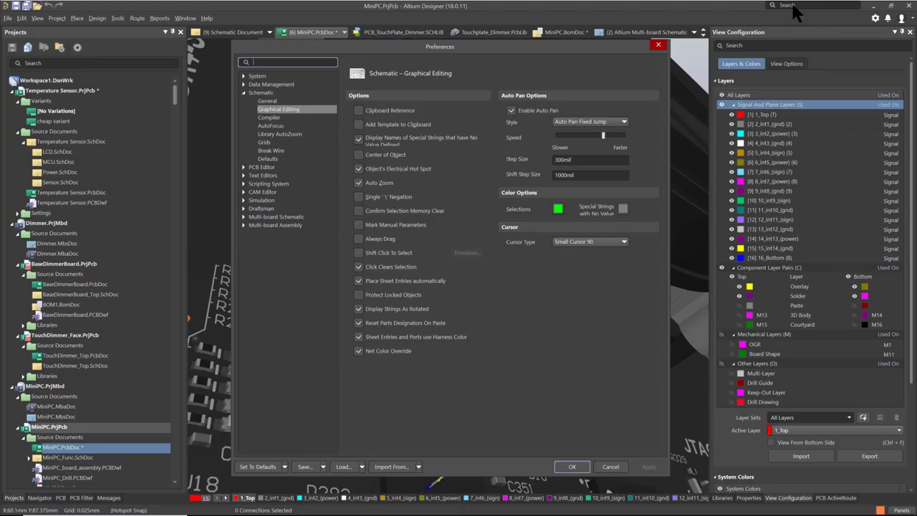
click(610, 466)
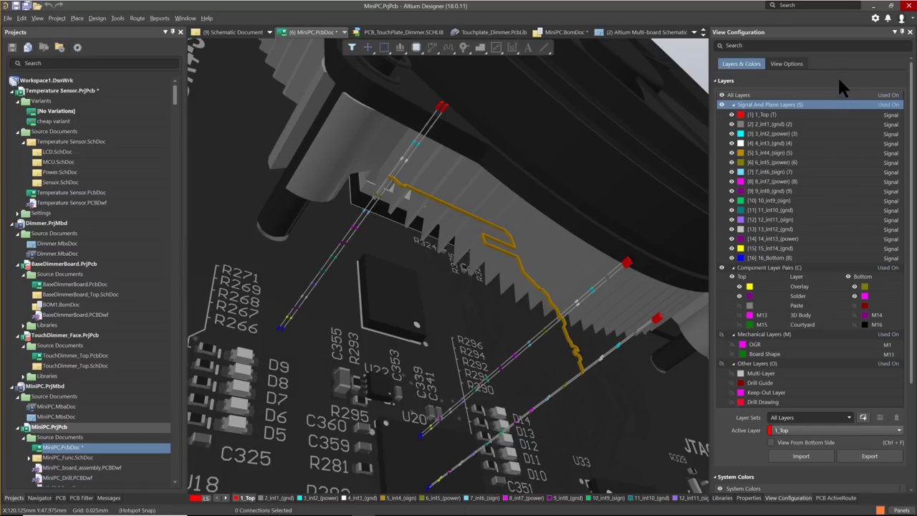
Step: Search for "place", show the Schematic – AutoFocus preferences and try dimming unconnected objects on placement, discarding the change
click(801, 6)
text(place)
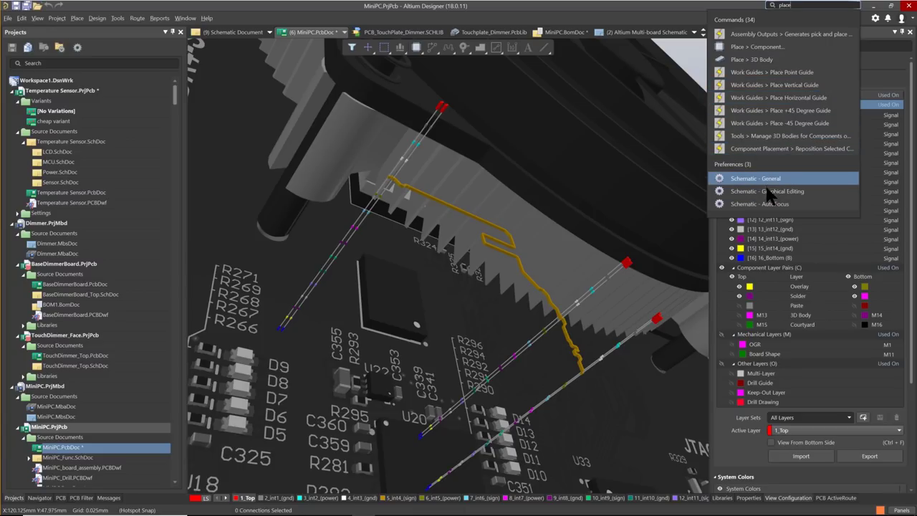
click(766, 204)
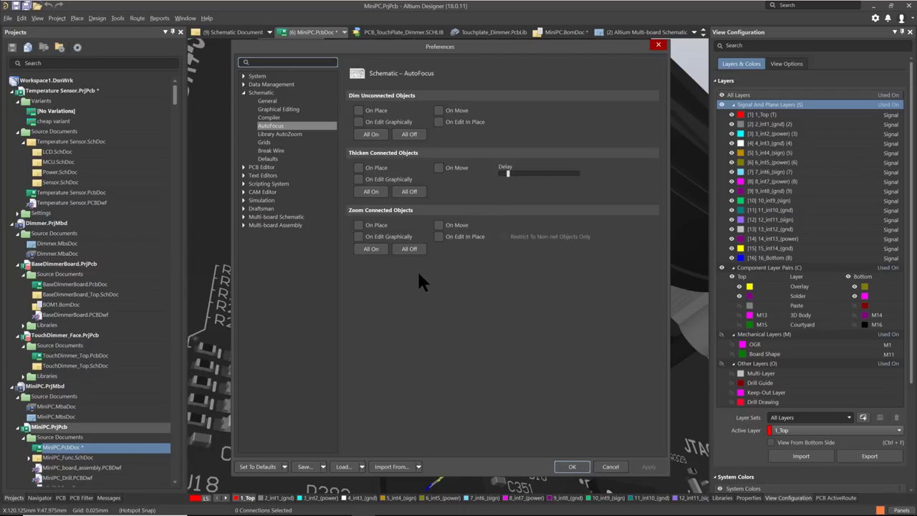
click(377, 111)
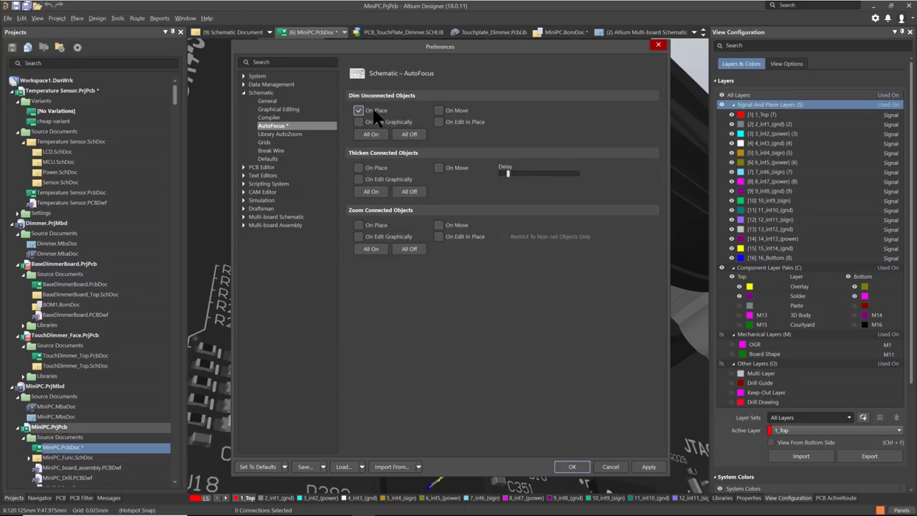
click(378, 111)
click(613, 467)
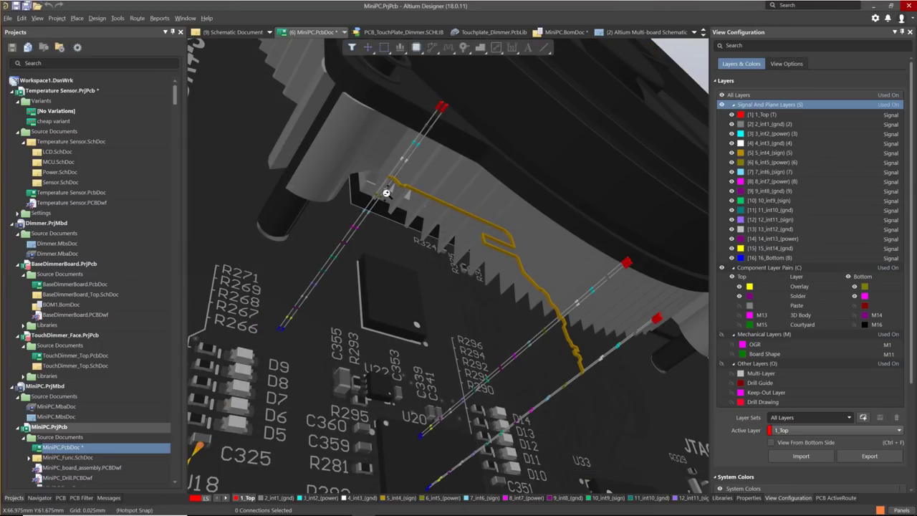
Step: Return the MiniPC board to the 2D view and clear the net highlighting
ctrl+scroll(387, 193, down, 5)
key(2)
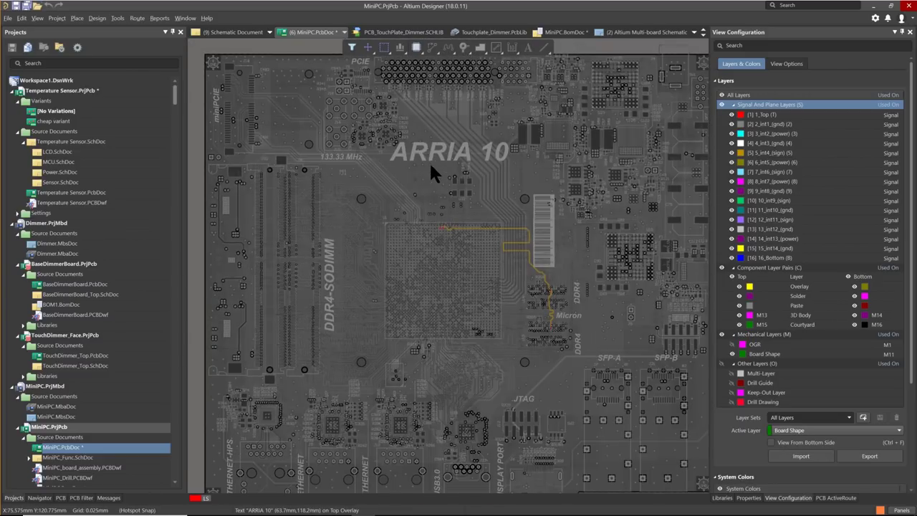
key(shift+c)
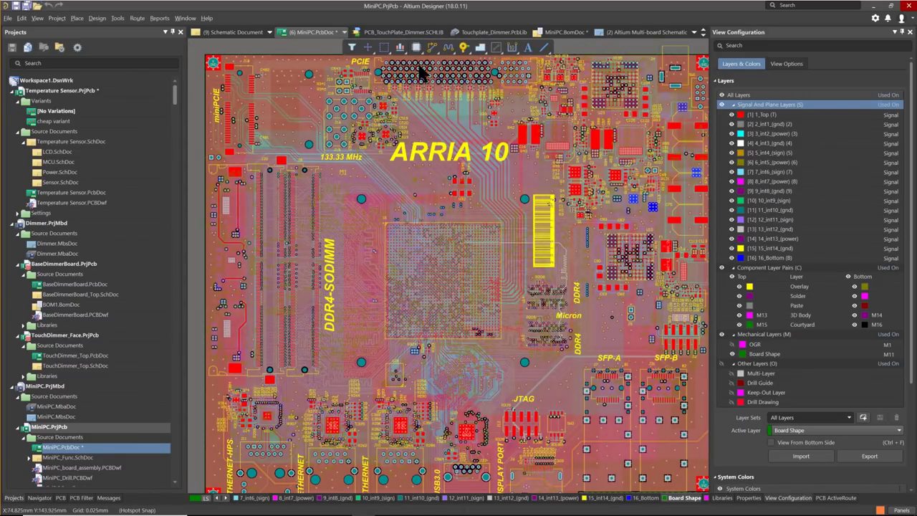
Step: Show the available interactive routing commands above the board without starting one
right_drag(363, 100, 342, 117)
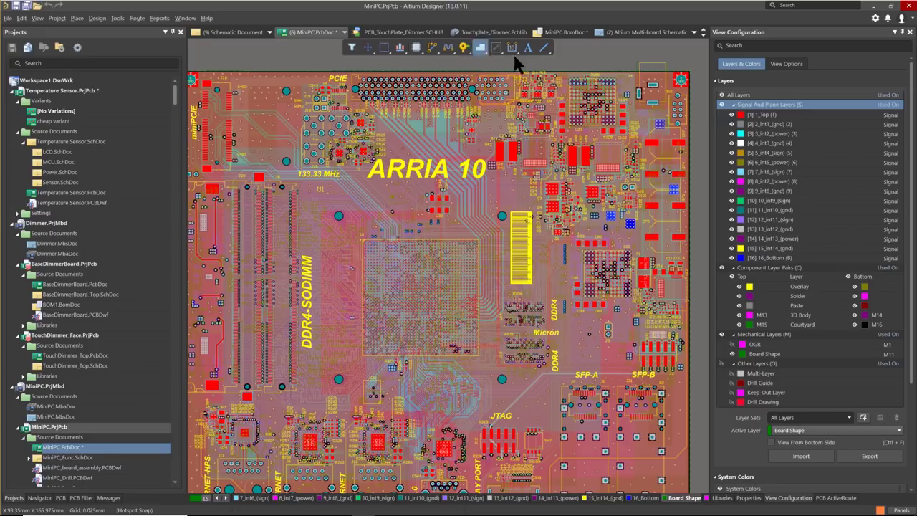
right_click(433, 49)
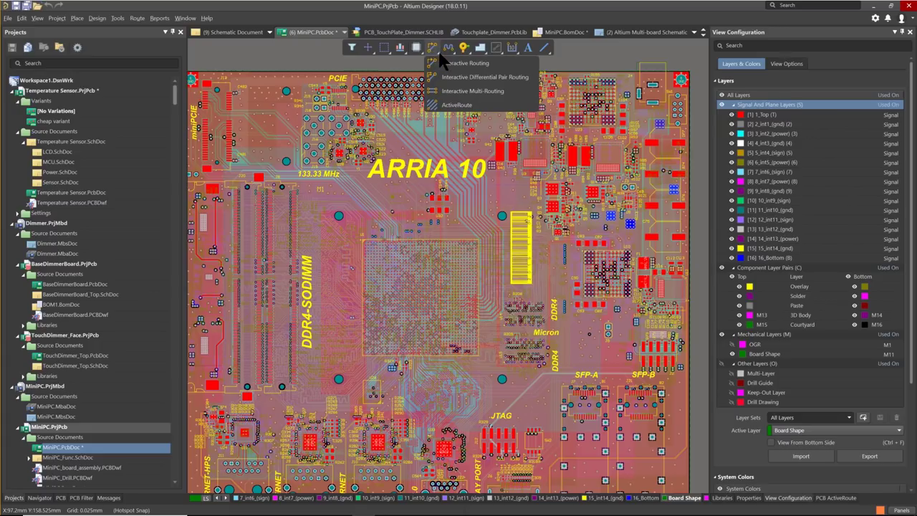
click(671, 83)
key(Escape)
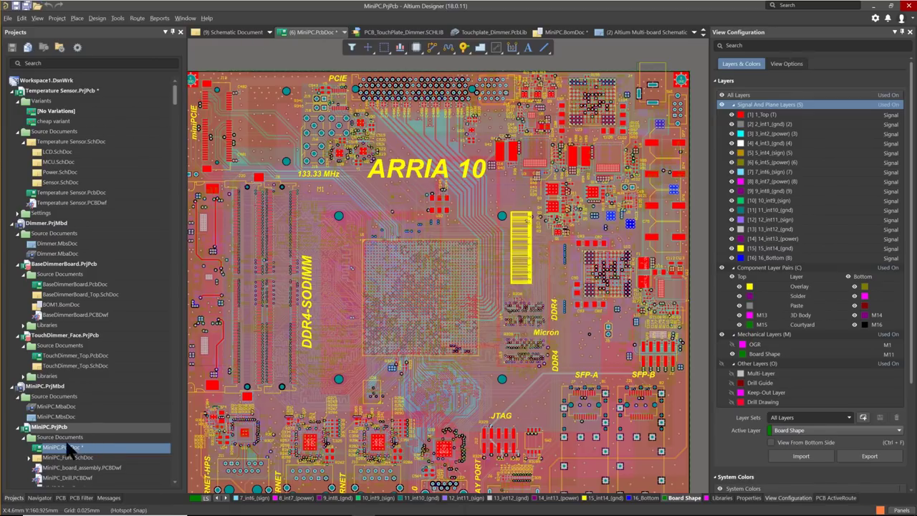
Step: Open the MiniPC_Func.SchDoc schematic and collapse the MiniPC project's Nets folder in the project tree
double_click(66, 457)
right_drag(336, 122, 195, 104)
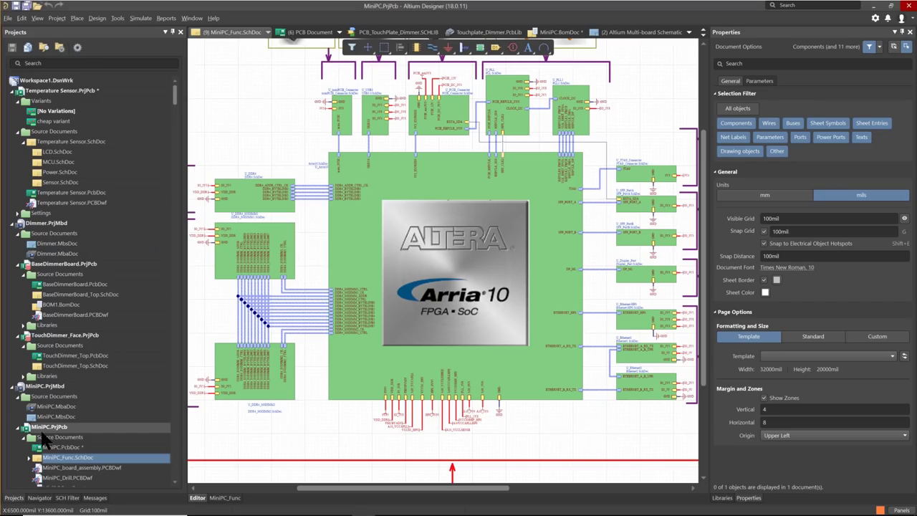
scroll(57, 430, down, 10)
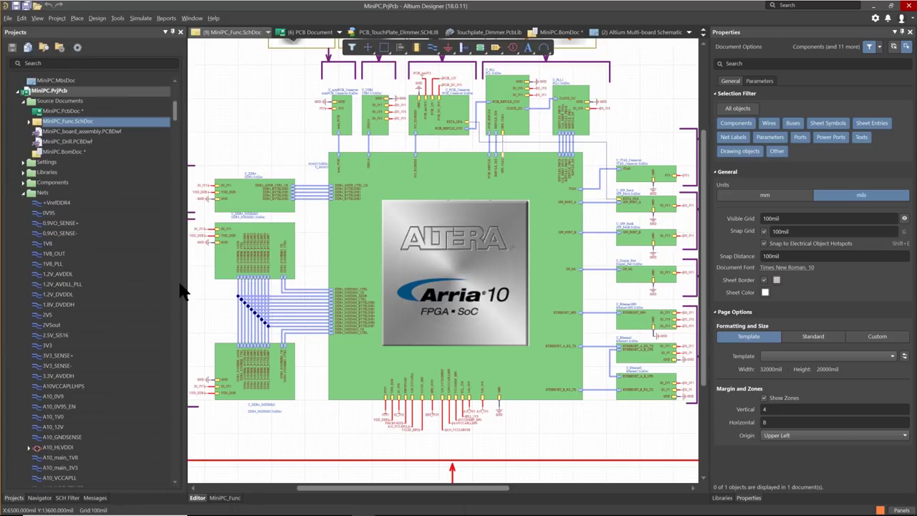
click(22, 193)
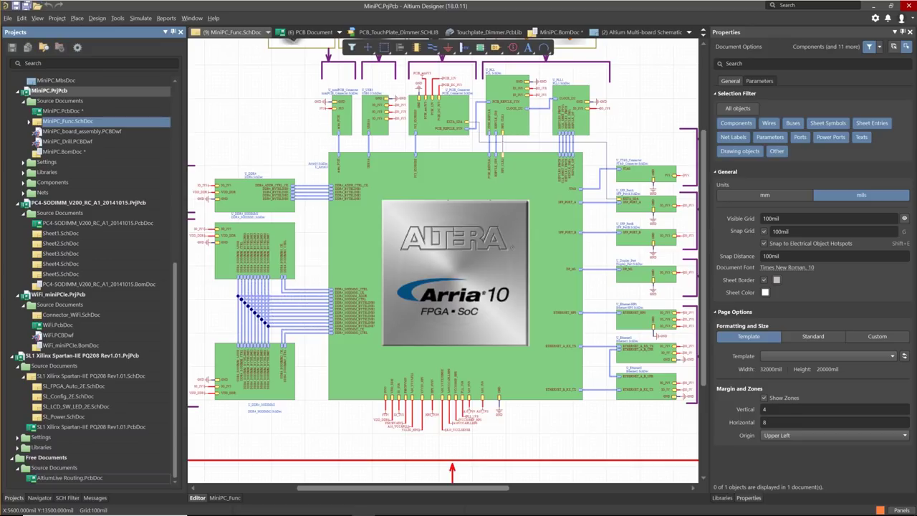
Step: Open AltiumLive Routing.PcbDoc and bring the BGA pads at the end of the unrouted QDR1 connections into close view
double_click(69, 477)
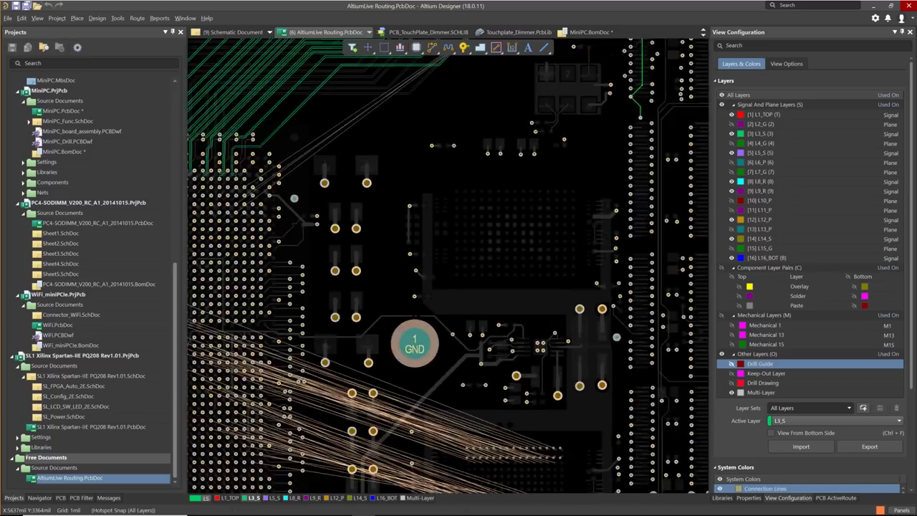
ctrl+scroll(414, 356, down, 3)
ctrl+scroll(413, 356, up, 2)
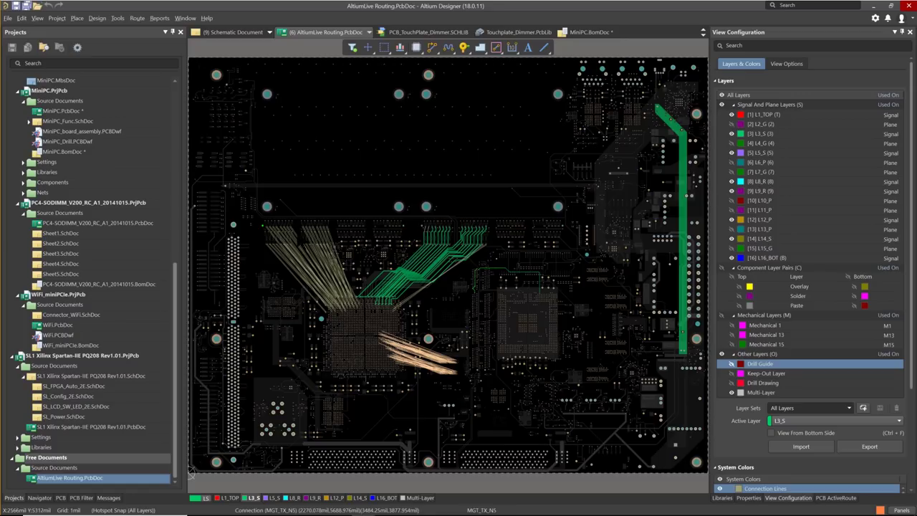
ctrl+scroll(419, 355, up, 6)
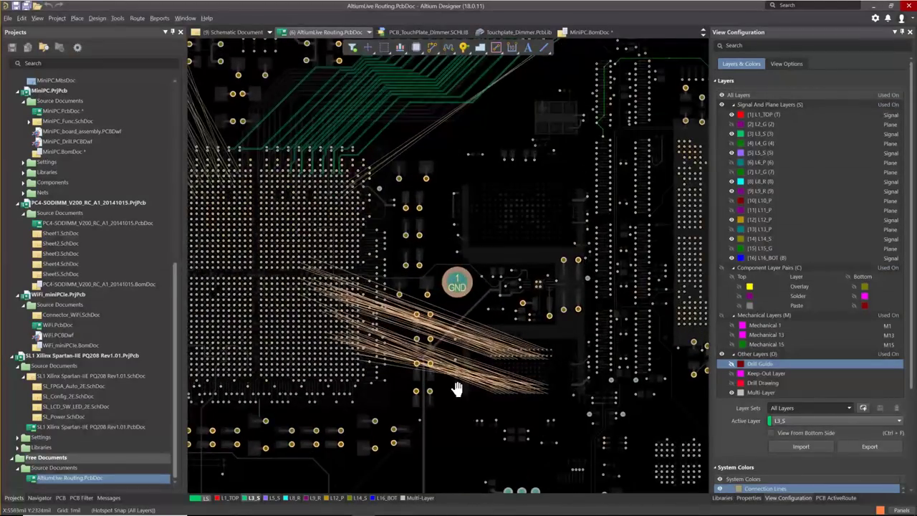
right_drag(423, 333, 489, 336)
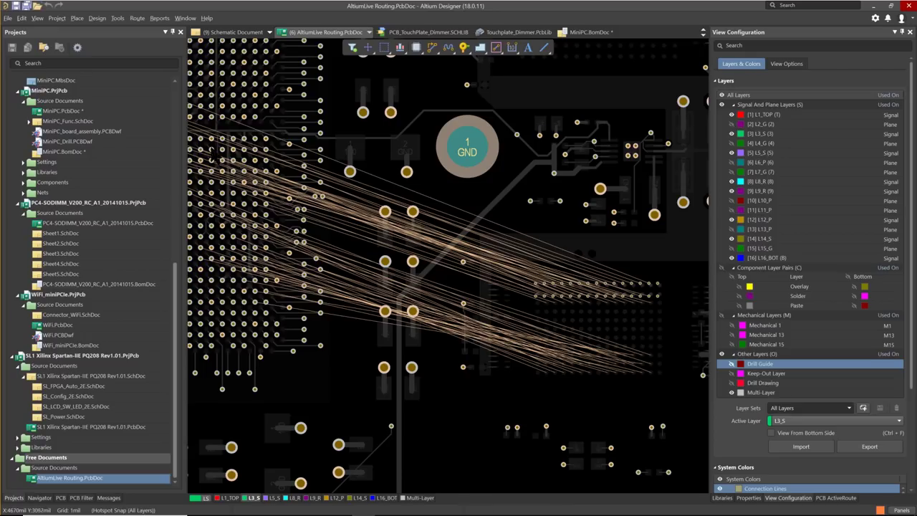
right_drag(265, 242, 371, 272)
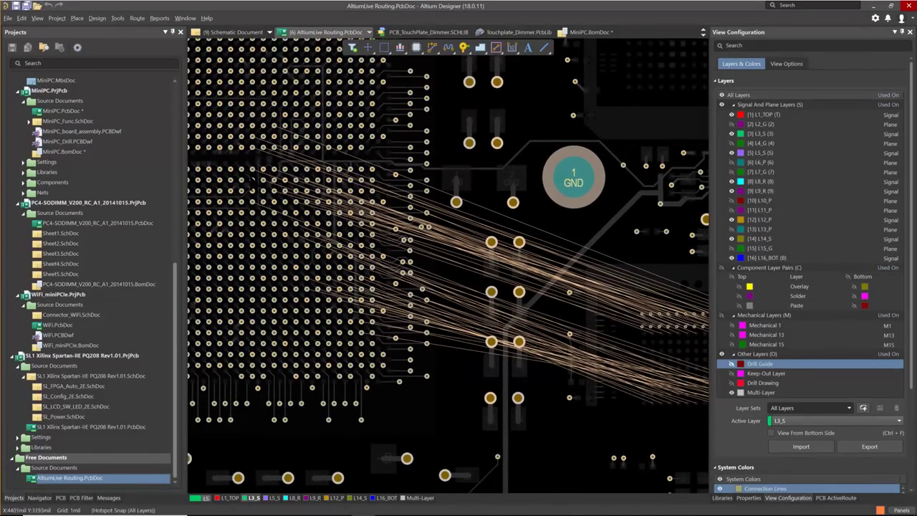
ctrl+scroll(315, 207, down, 2)
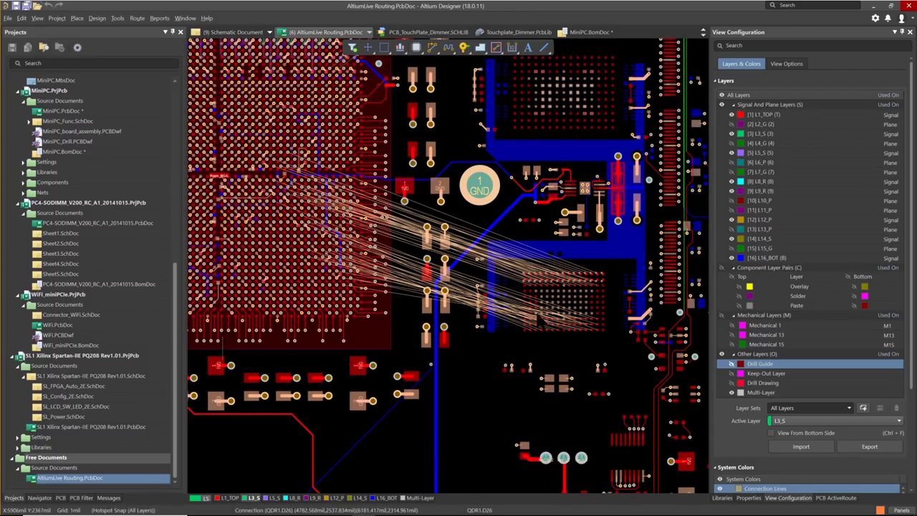
ctrl+scroll(540, 320, up, 4)
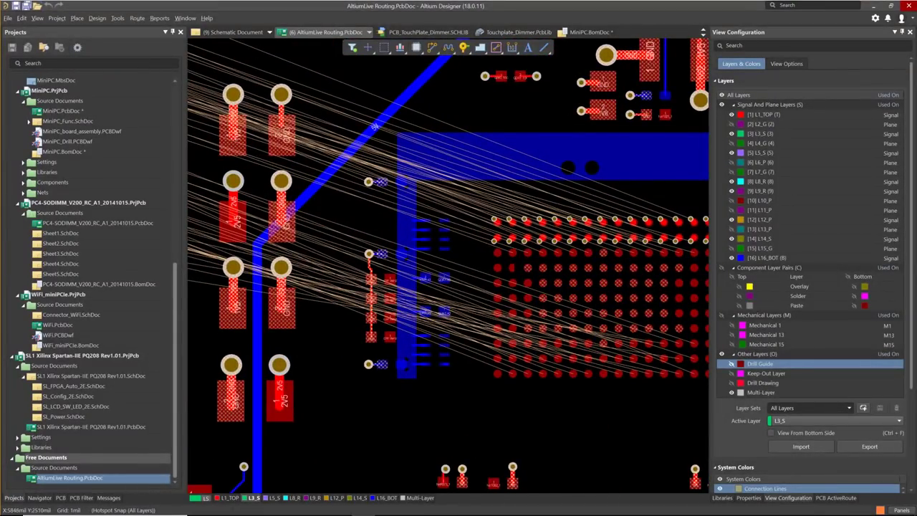
right_drag(511, 264, 374, 292)
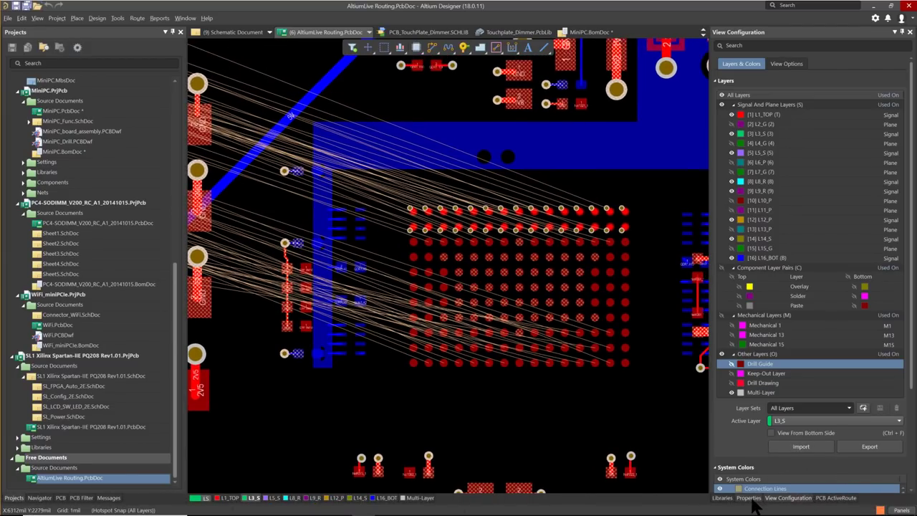
Step: With only tracks and vias selectable, copy the fanout of the BGA's upper two pad rows, using the first pad as reference point
click(750, 497)
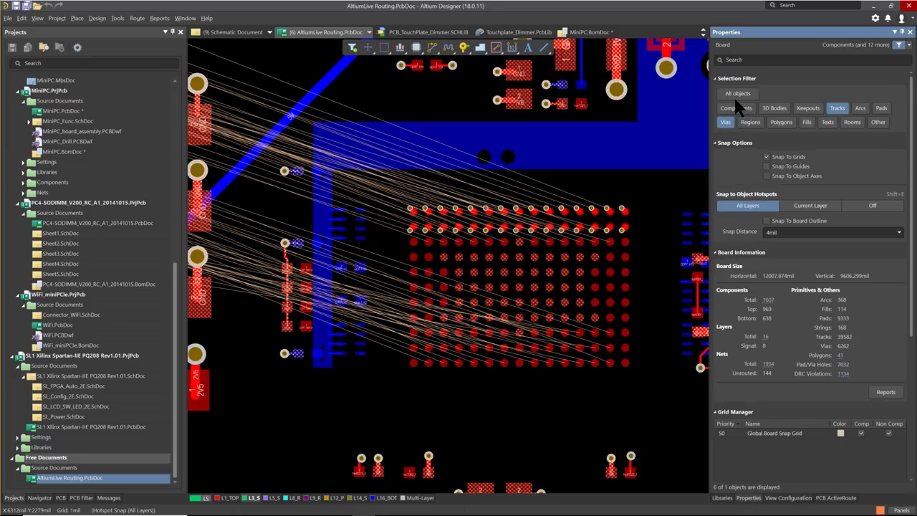
click(835, 106)
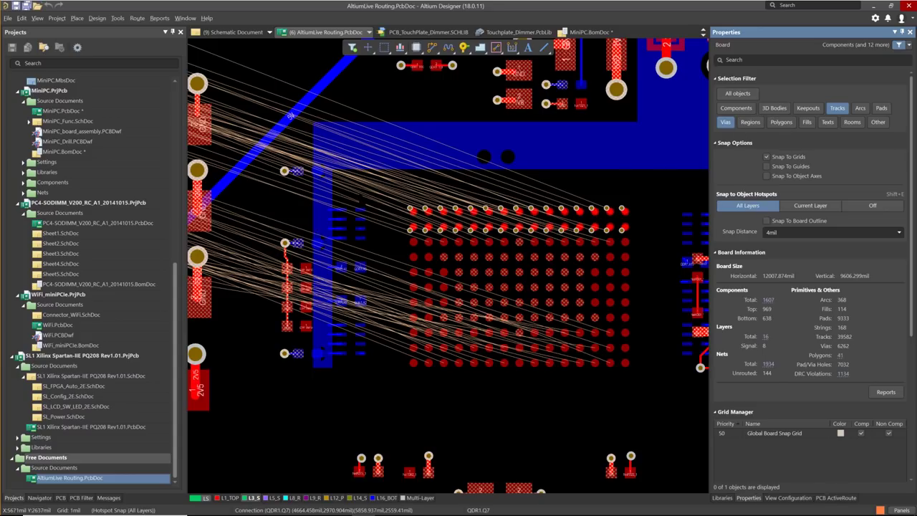
drag(401, 196, 634, 239)
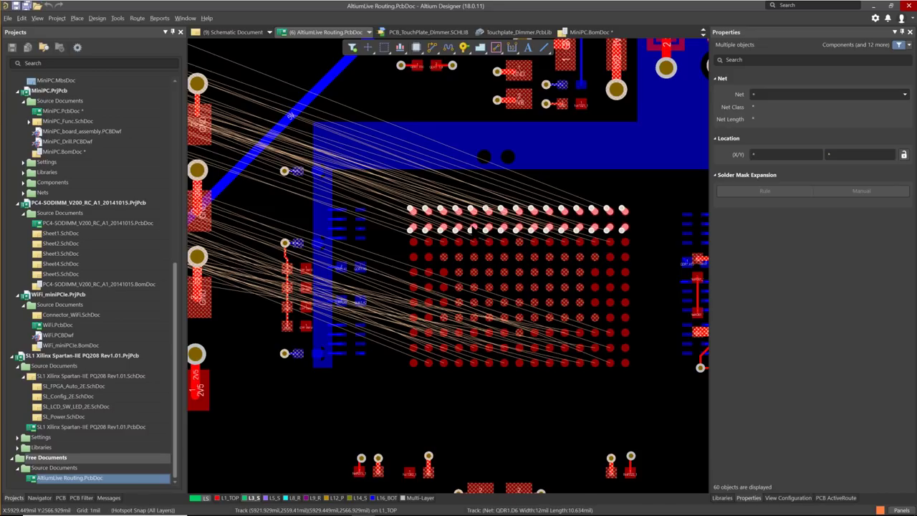
key(ctrl+c)
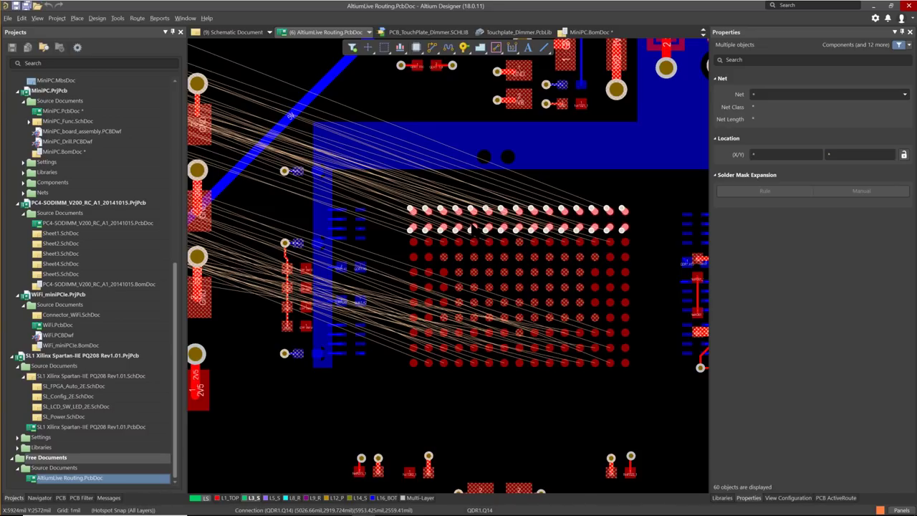
ctrl+scroll(411, 208, up, 1)
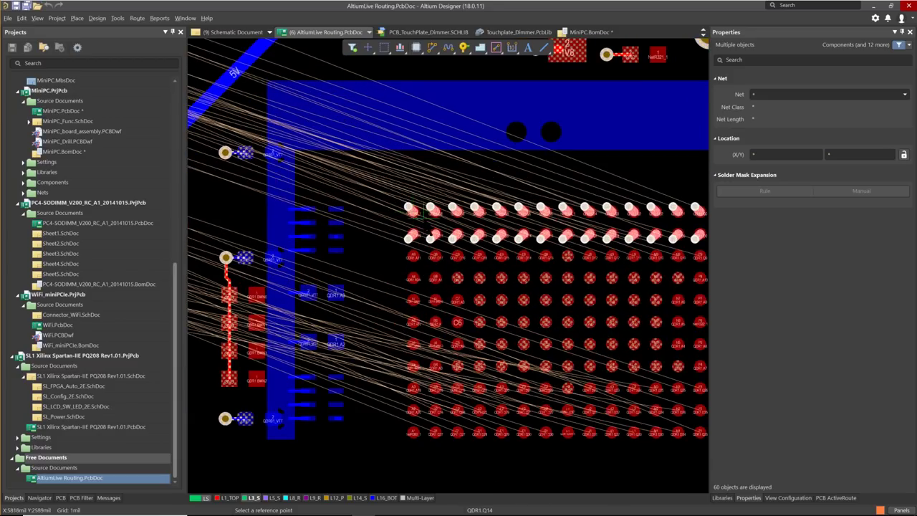
ctrl+scroll(407, 209, up, 1)
click(406, 208)
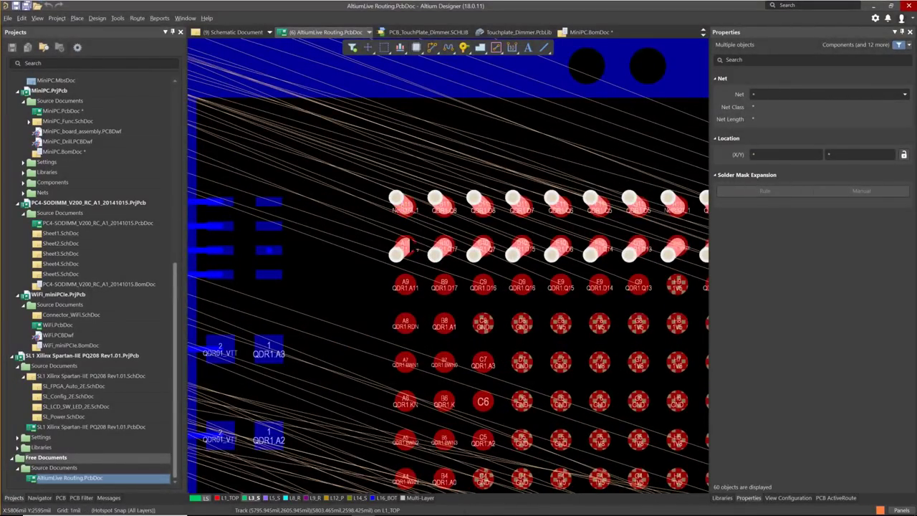
Step: Paste the copied fanout onto the BGA three times, aligned to pads A9, A7 and A5
key(ctrl+v)
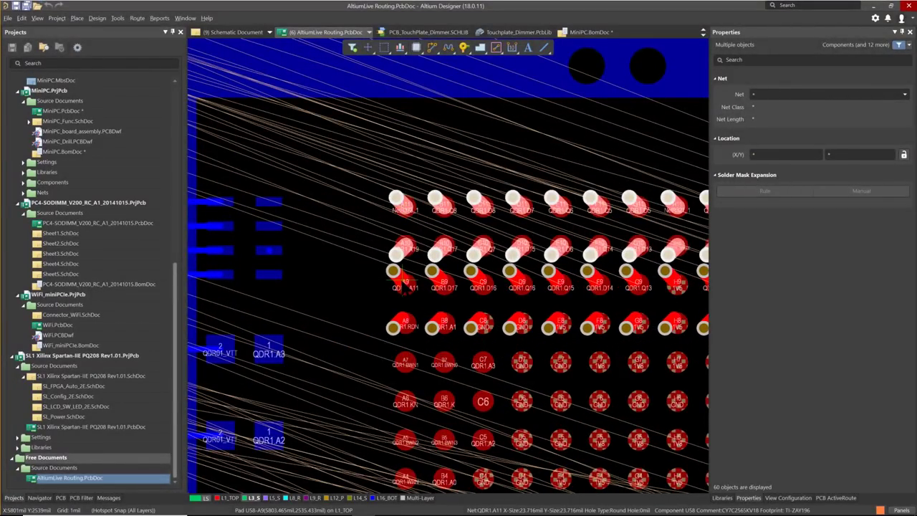
click(410, 286)
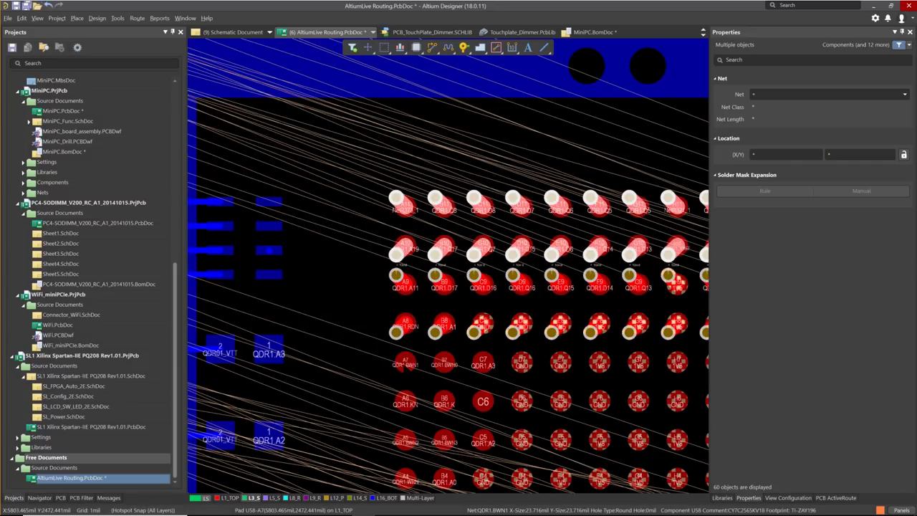
key(ctrl+v)
click(405, 363)
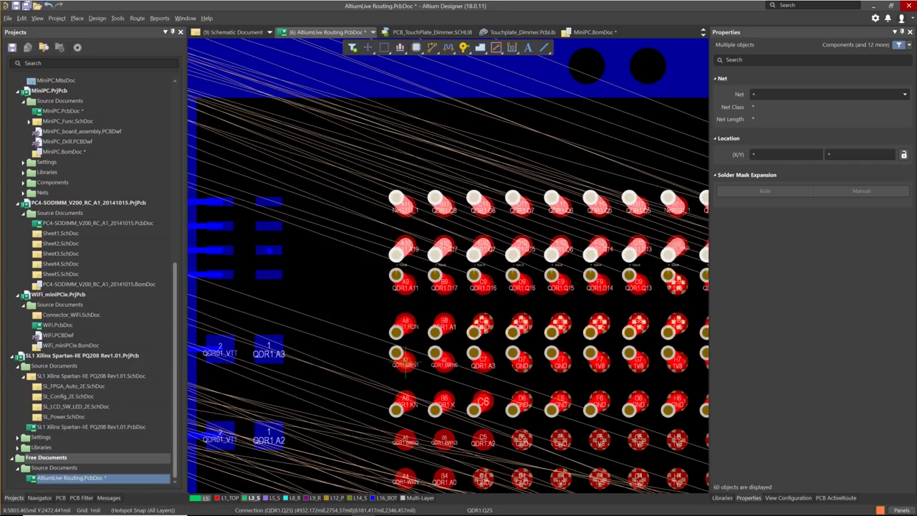
scroll(401, 354, down, 3)
key(ctrl+v)
click(398, 347)
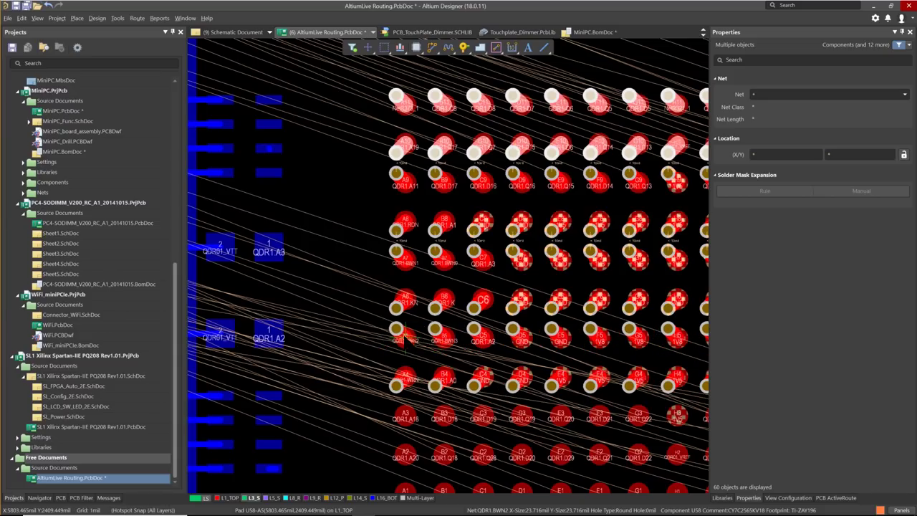
Step: Paste the copied fanout onto the BGA two more times, aligned to pads A3 and A1
scroll(395, 355, down, 3)
key(ctrl+v)
scroll(395, 355, down, 1)
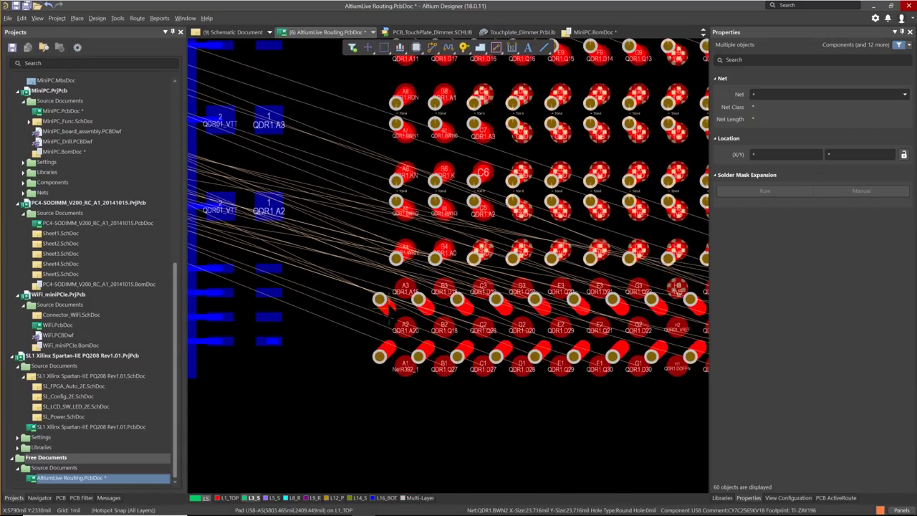
click(405, 294)
key(ctrl+v)
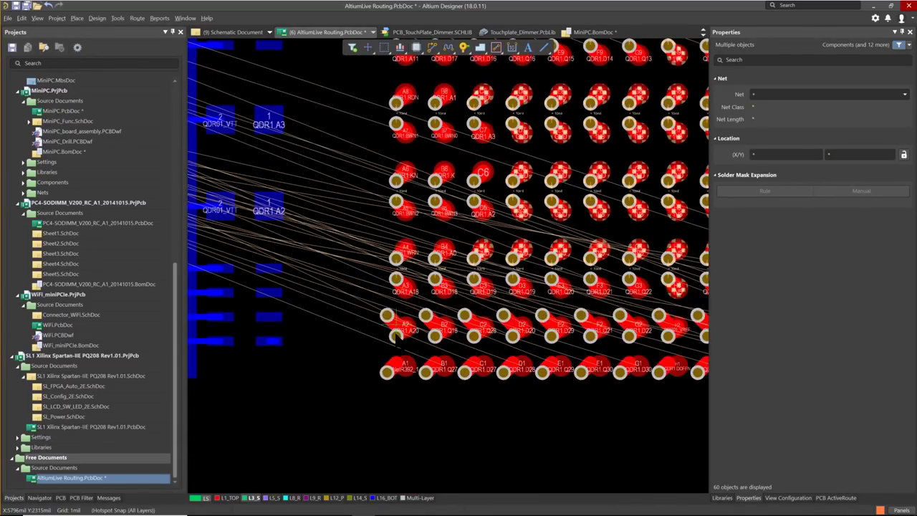
click(354, 382)
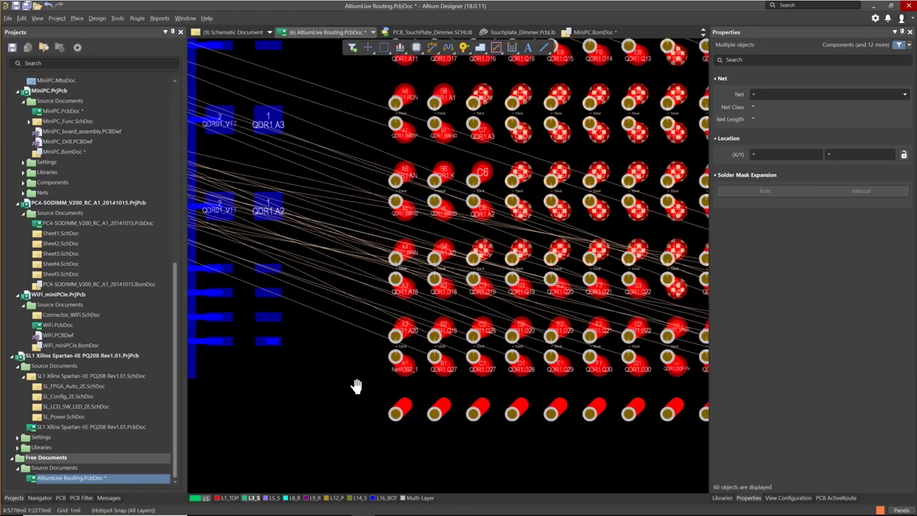
Step: Delete the surplus row of fanout tracks and vias lying below the BGA's last pad row
scroll(353, 382, down, 3)
key(ctrl+v)
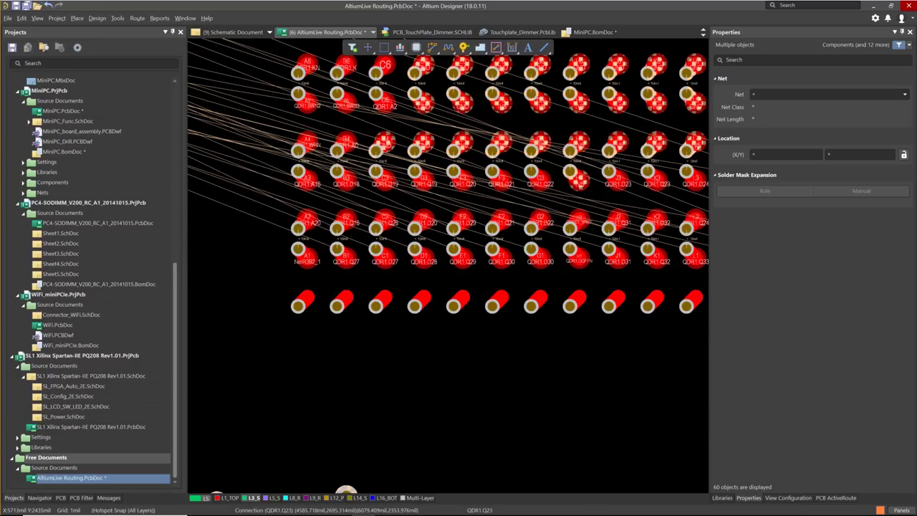
drag(283, 279, 594, 340)
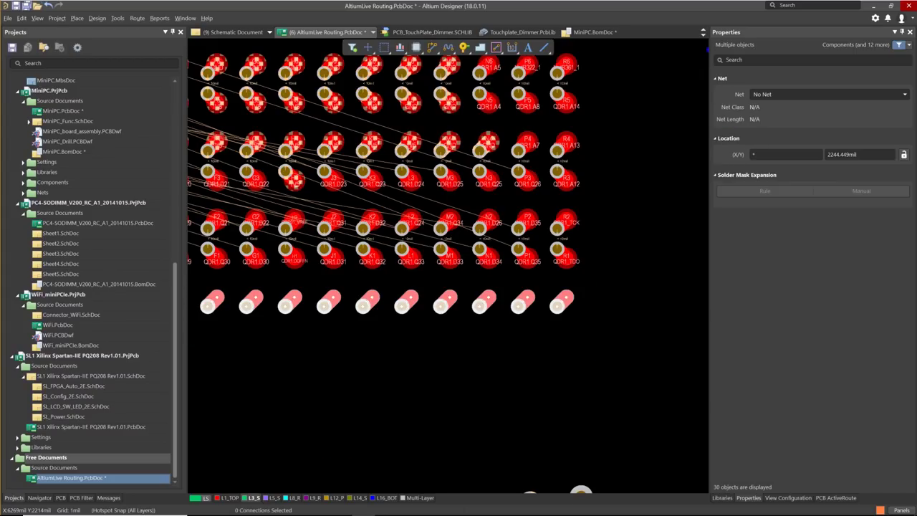
key(Delete)
right_drag(270, 232, 290, 281)
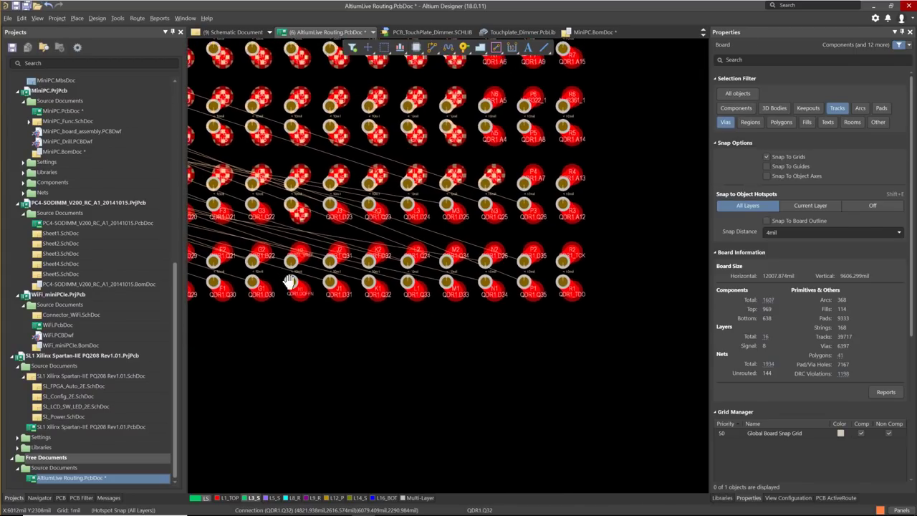
Step: Select all the unrouted QDR1 connection lines running between the large BGA and the newly fanned-out BGA
ctrl+scroll(290, 281, down, 5)
right_drag(373, 301, 442, 249)
ctrl+scroll(428, 239, down, 4)
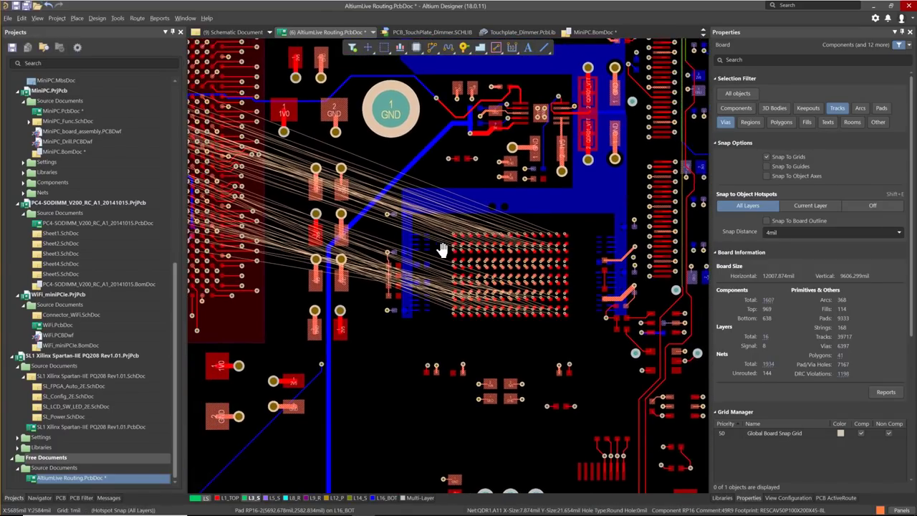
ctrl+scroll(494, 236, down, 2)
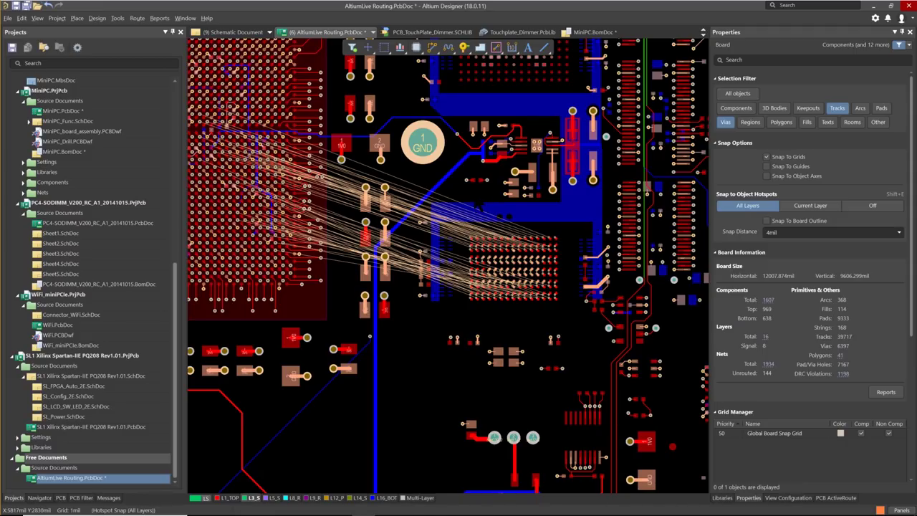
key(super)
key(Escape)
drag(469, 192, 430, 300)
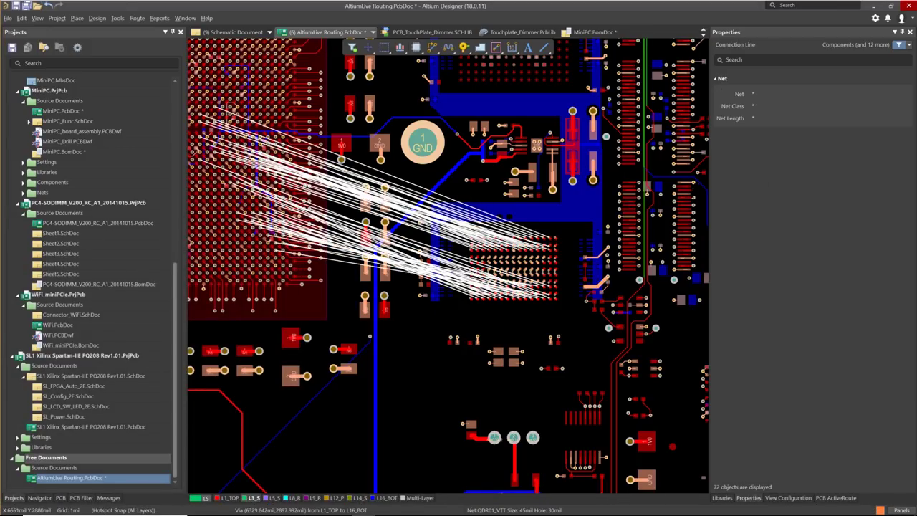
Step: Set ActiveRoute's Meander % Over Manhattan Length to 100, enable Tune Selected, and run ActiveRoute on the selected connections
click(825, 498)
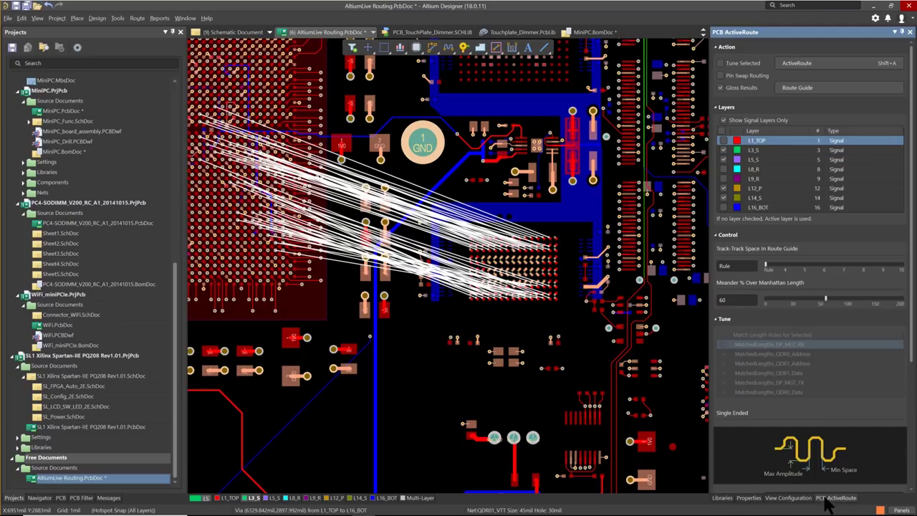
scroll(891, 340, down, 3)
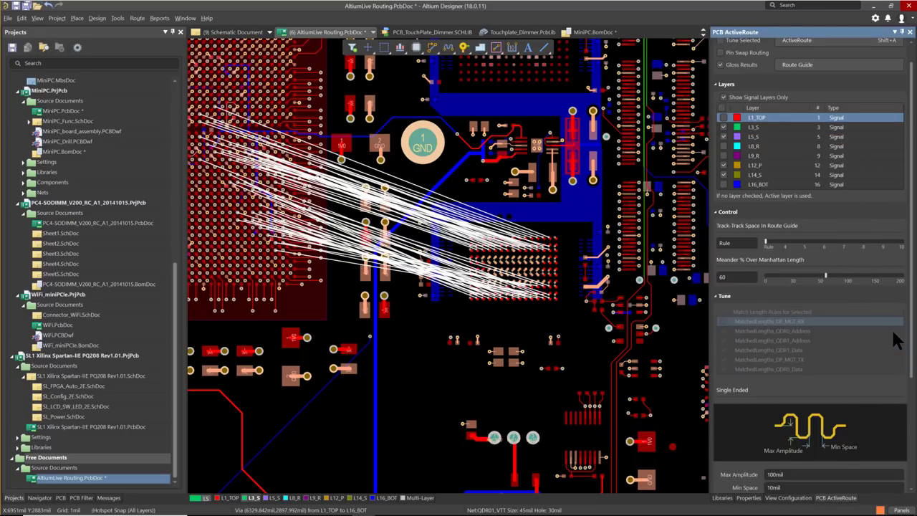
scroll(888, 342, down, 1)
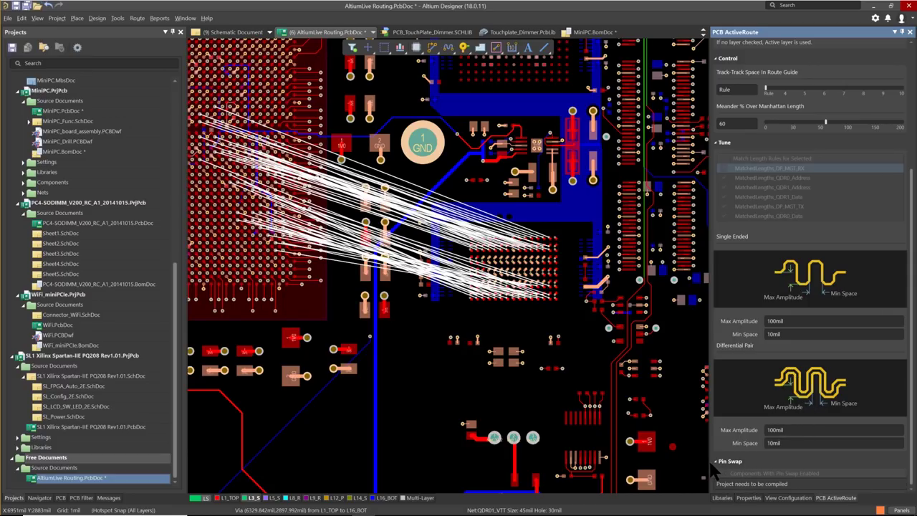
scroll(757, 345, up, 5)
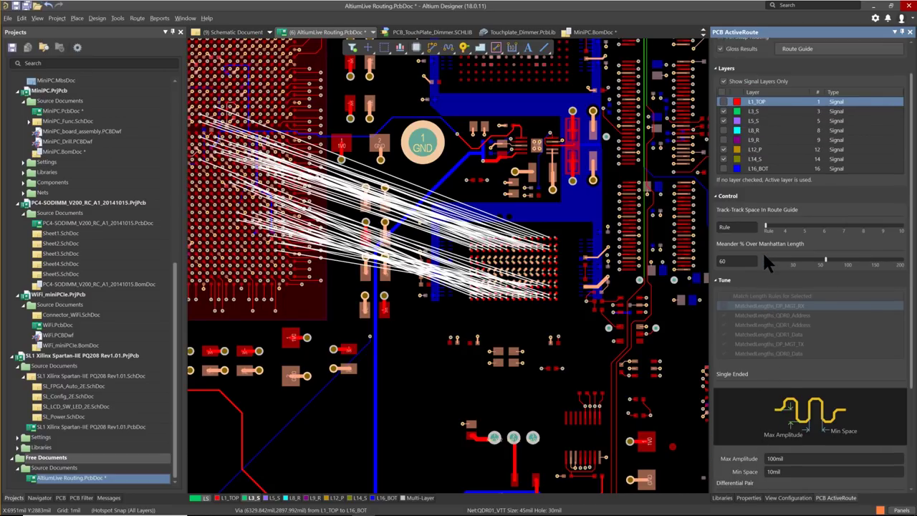
scroll(764, 255, up, 2)
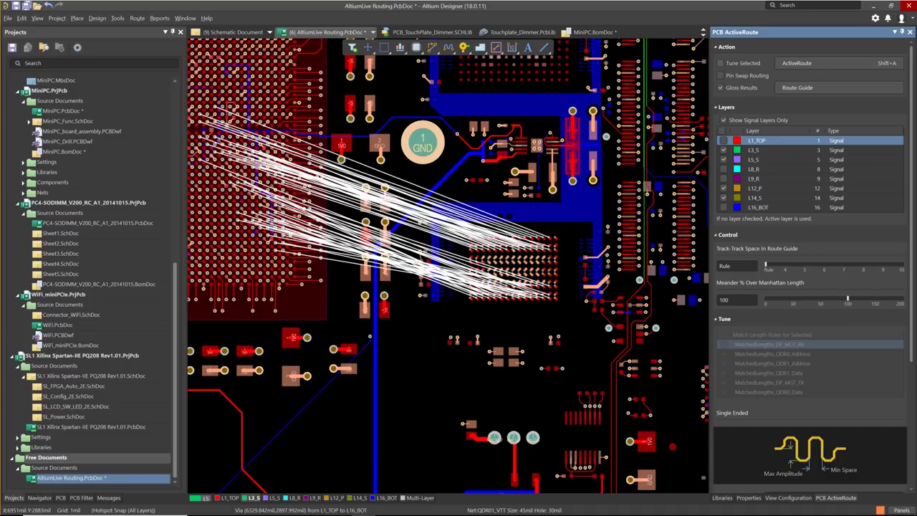
click(729, 62)
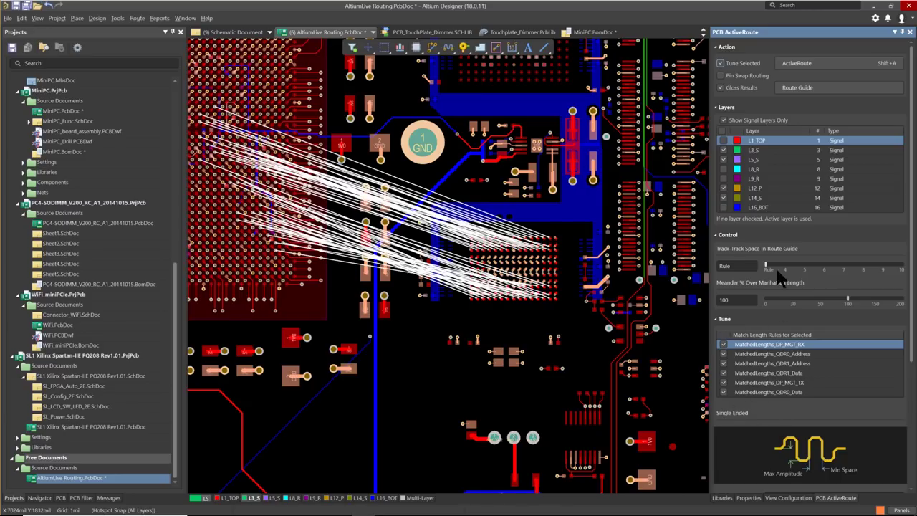
click(791, 63)
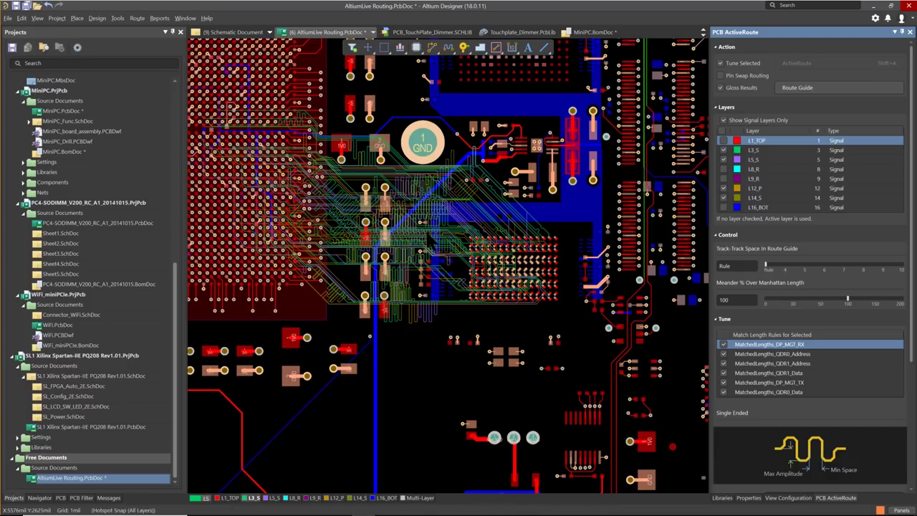
Step: Examine the new QDR1 routing in single layer mode on L3_S and L5_S, and restore the all-layer view
click(393, 227)
right_click(429, 238)
key(shift+s)
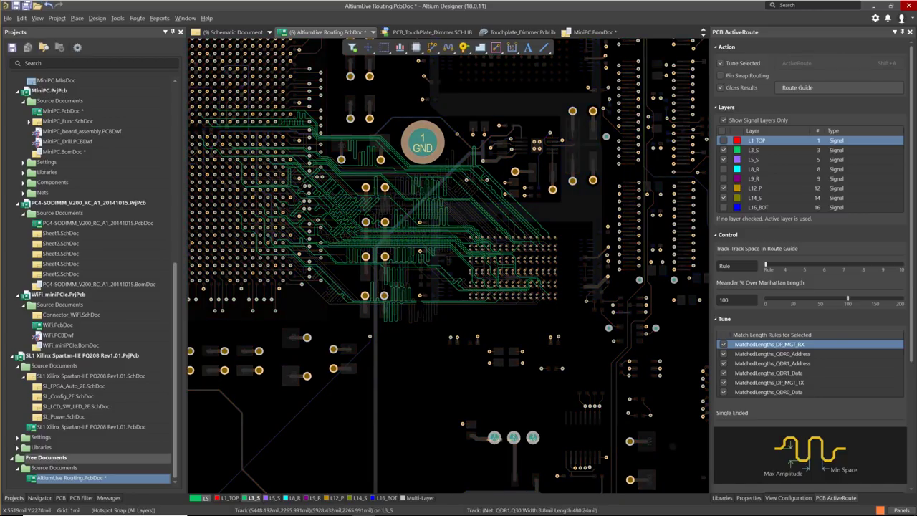
key(KP_Multiply)
key(KP_Multiply)
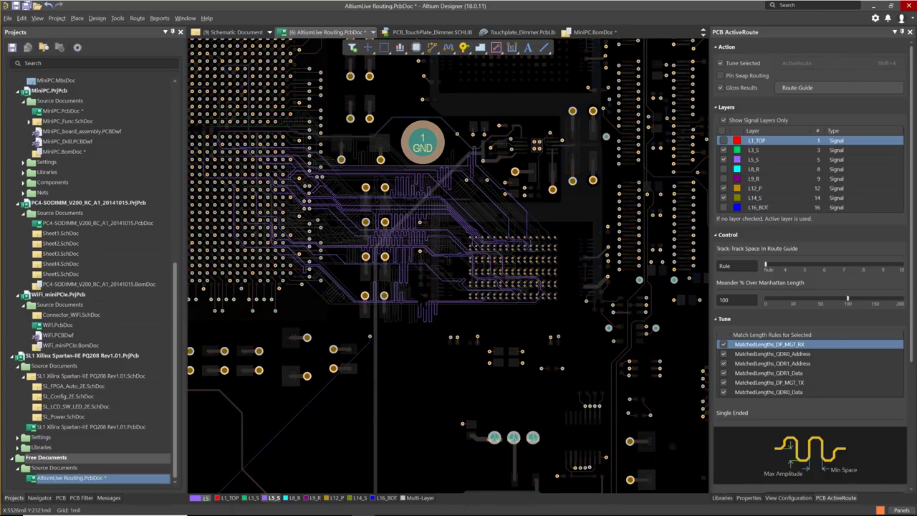
key(KP_Subtract)
key(KP_Subtract)
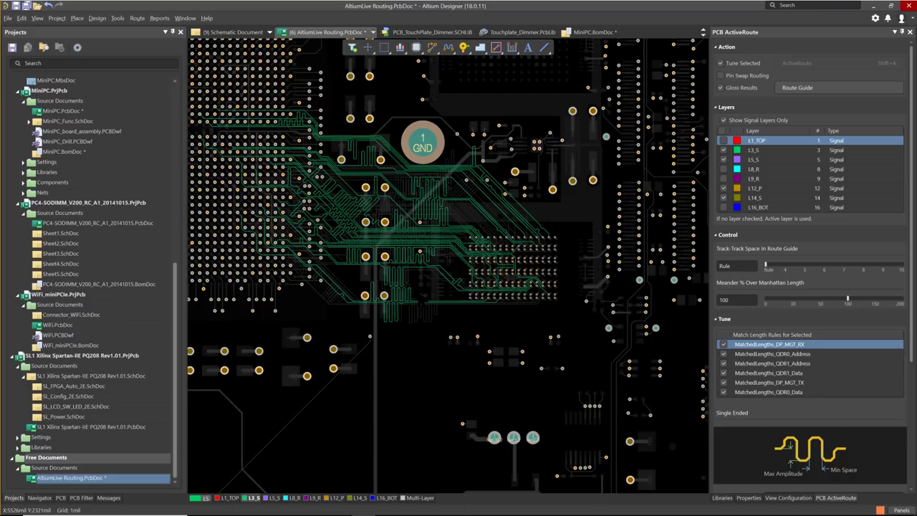
key(KP_Subtract)
key(KP_Multiply)
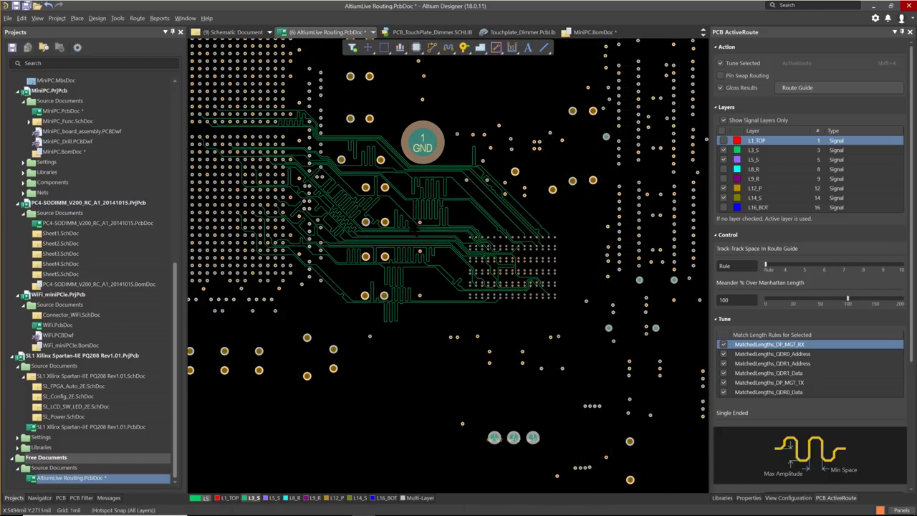
key(shift+s)
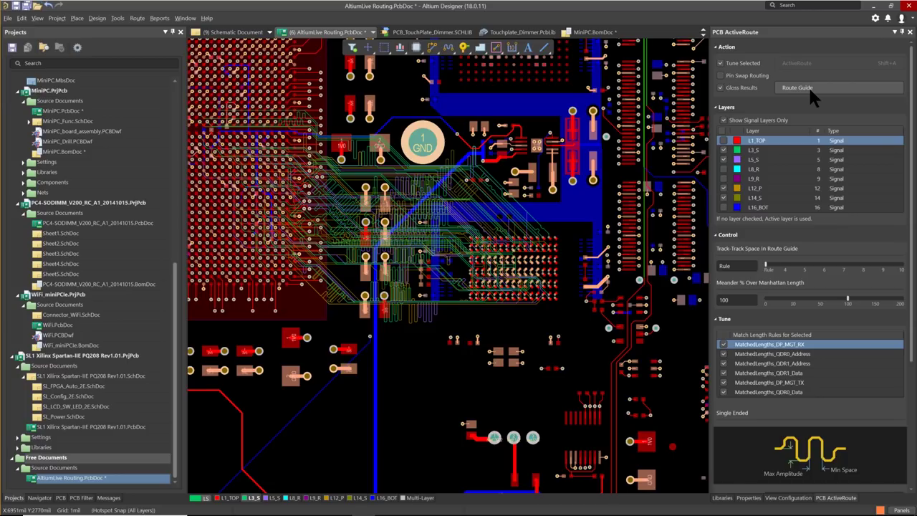
Step: Switch to the presentation showing the Fast and High-Quality Routing slide
key(alt+Tab)
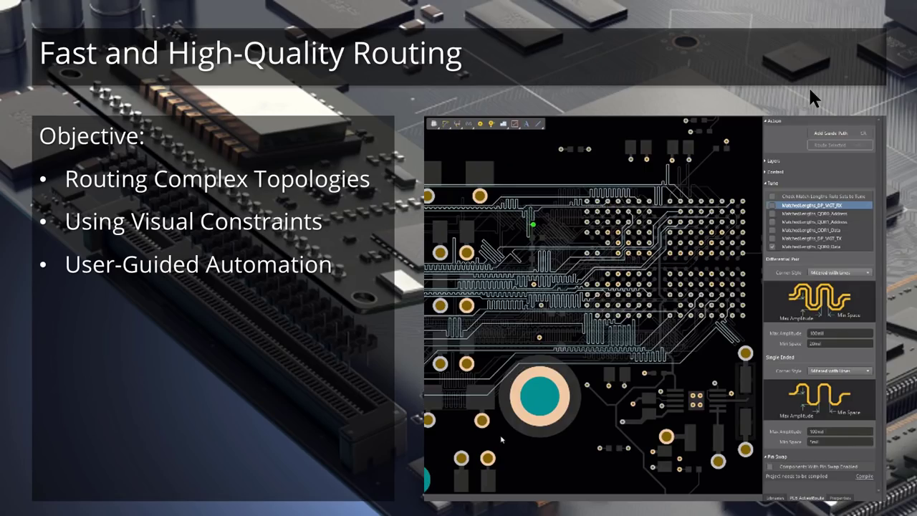
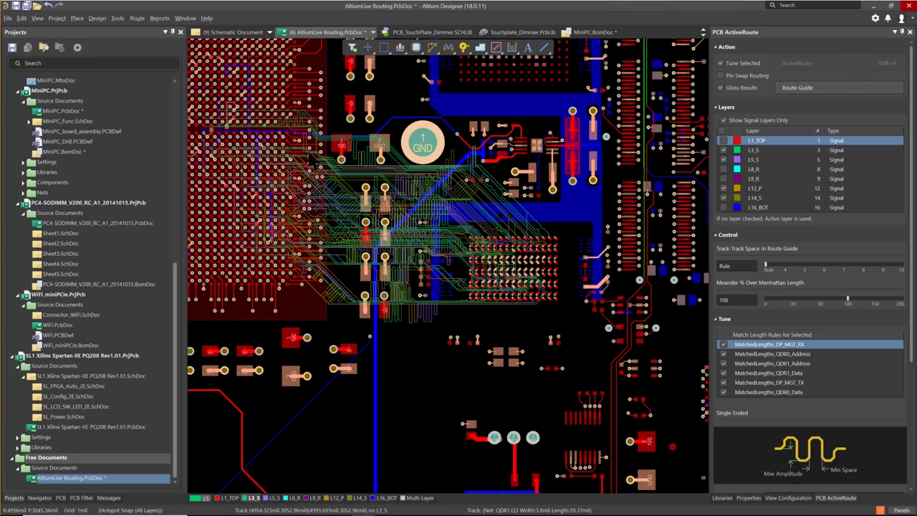
Step: Collapse the MiniPC.PrjMbd and Dimmer.PrjMbd projects in the project tree
click(19, 91)
click(16, 152)
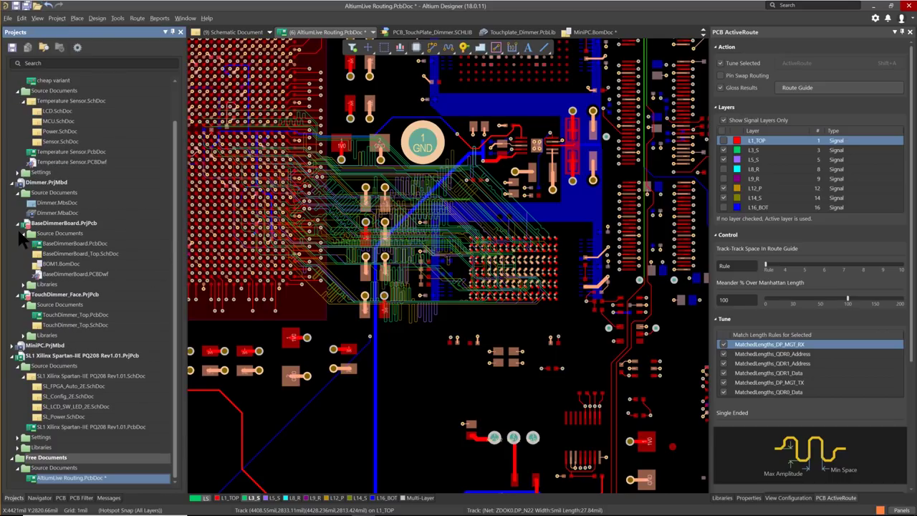
click(16, 192)
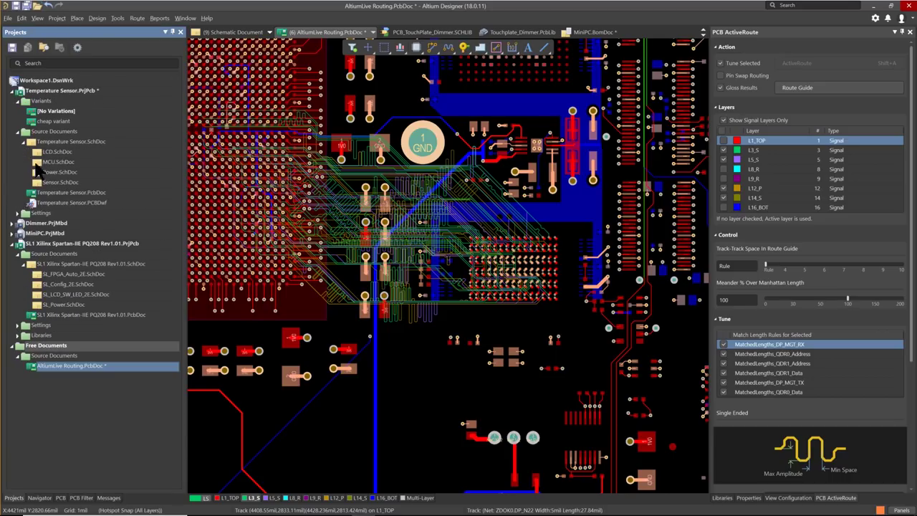
Step: Open SL1 Xilinx Spartan-IIE PQ208 Rev1.01.PcbDoc, auto-hide the PCB ActiveRoute panel, and bring the whole board into view
double_click(93, 315)
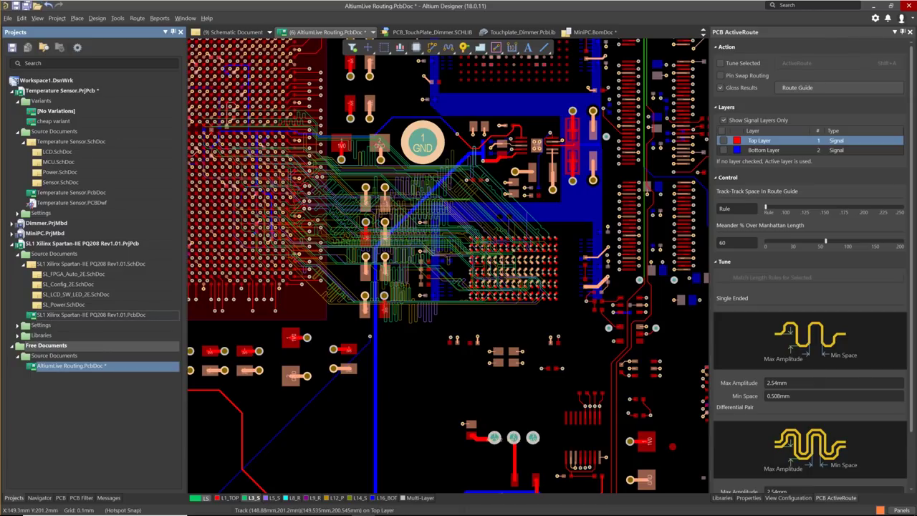
ctrl+scroll(464, 212, up, 5)
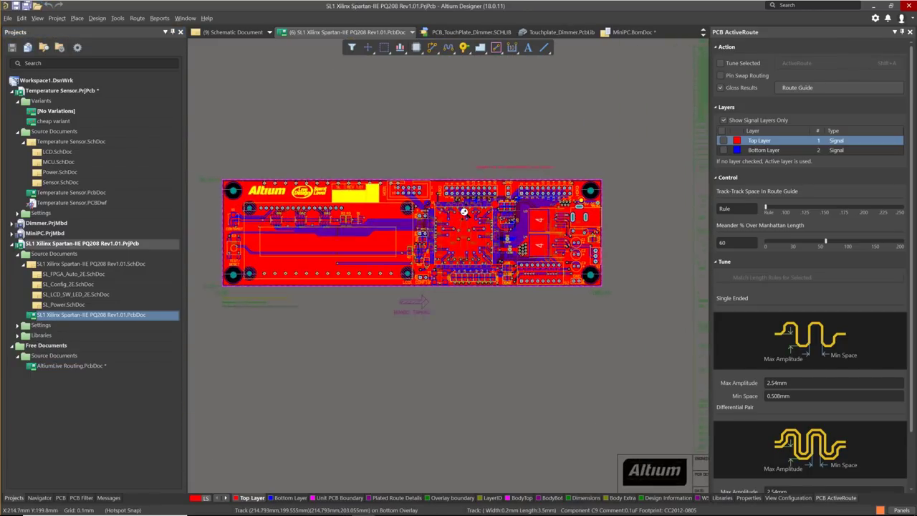
click(902, 32)
right_drag(471, 229, 512, 161)
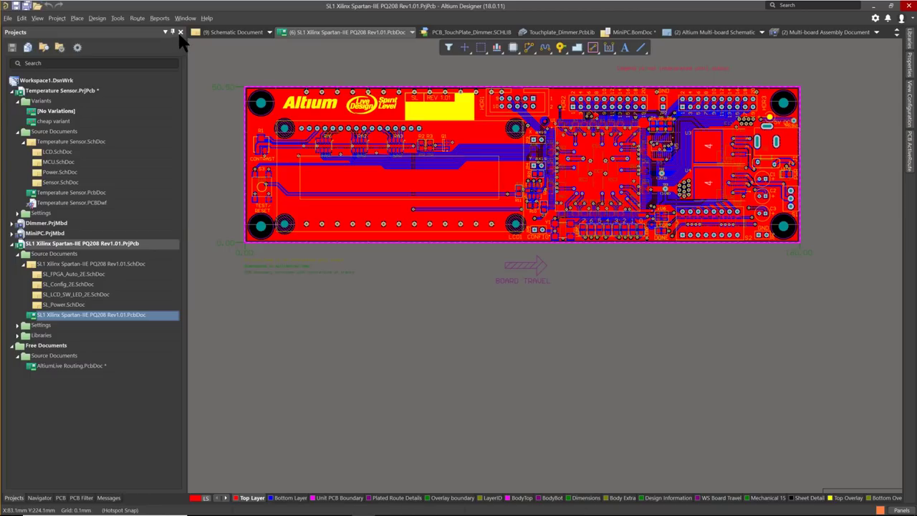
Step: Start the PDN Analyzer and accept its DC net identification with all currently identified DC nets selected
click(118, 18)
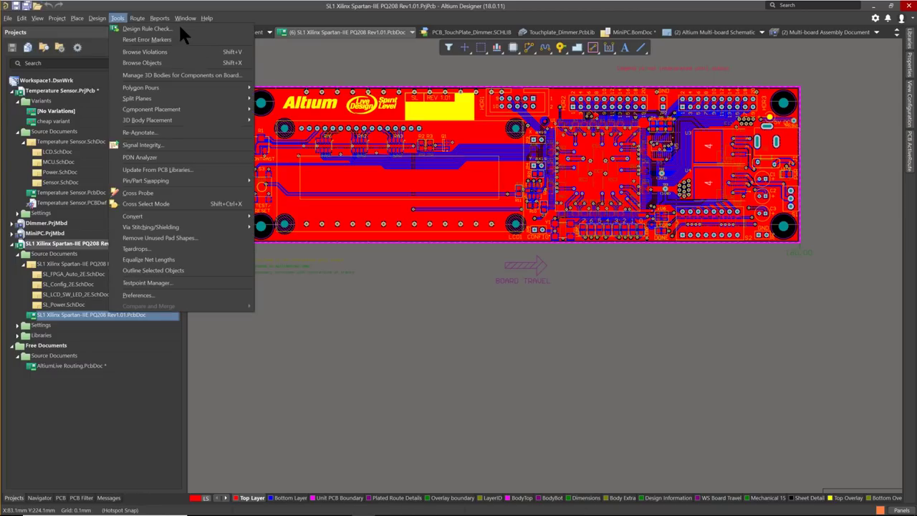
click(131, 156)
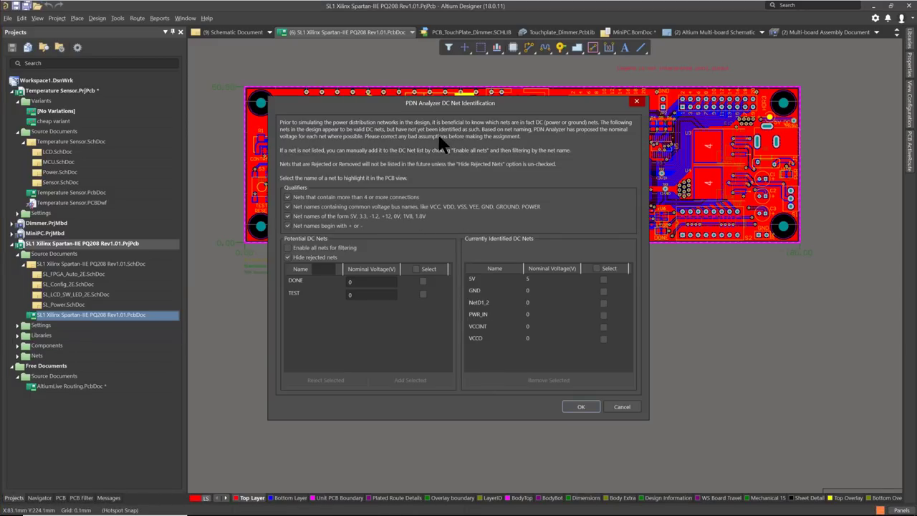
drag(396, 102, 234, 72)
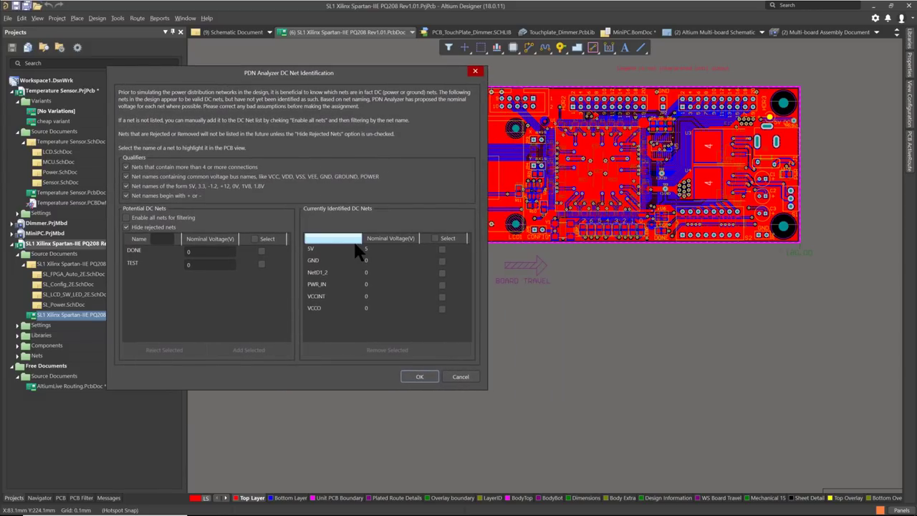
click(435, 238)
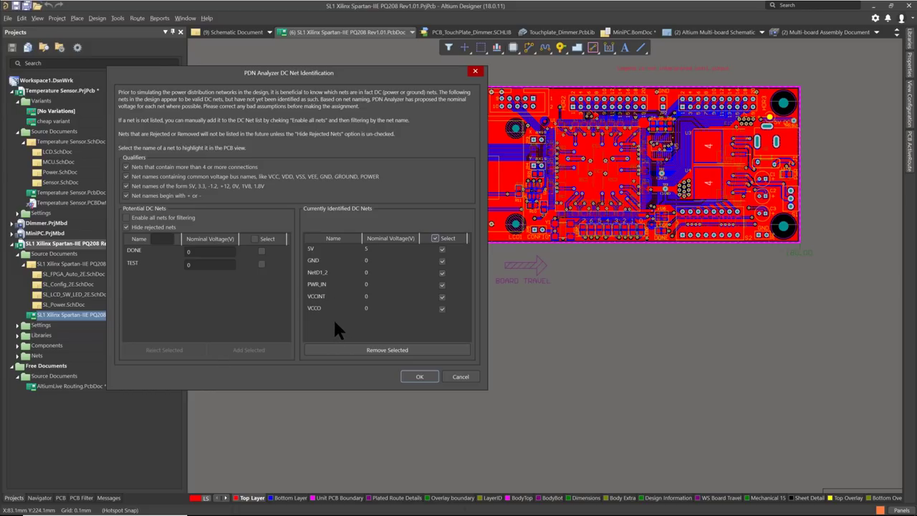
click(419, 376)
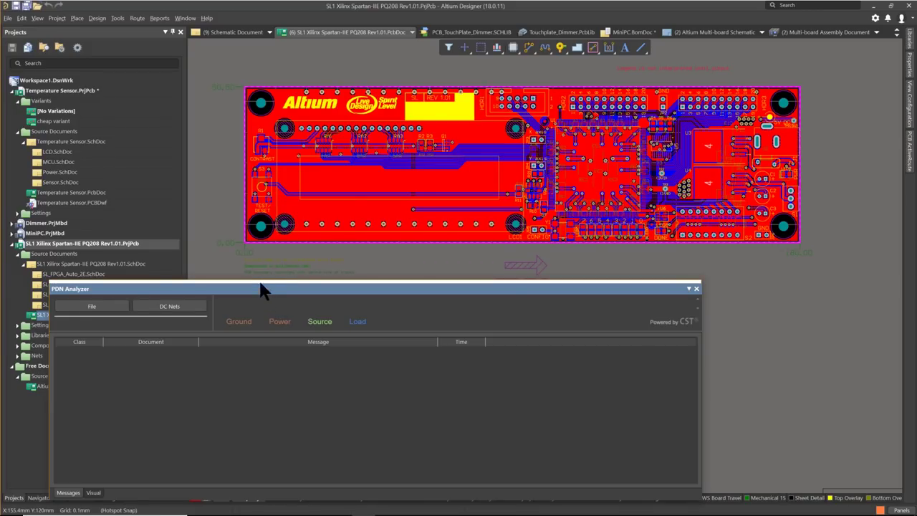
Step: Move the PDN Analyzer window up and create a new simulation in it
drag(262, 289, 226, 171)
click(85, 186)
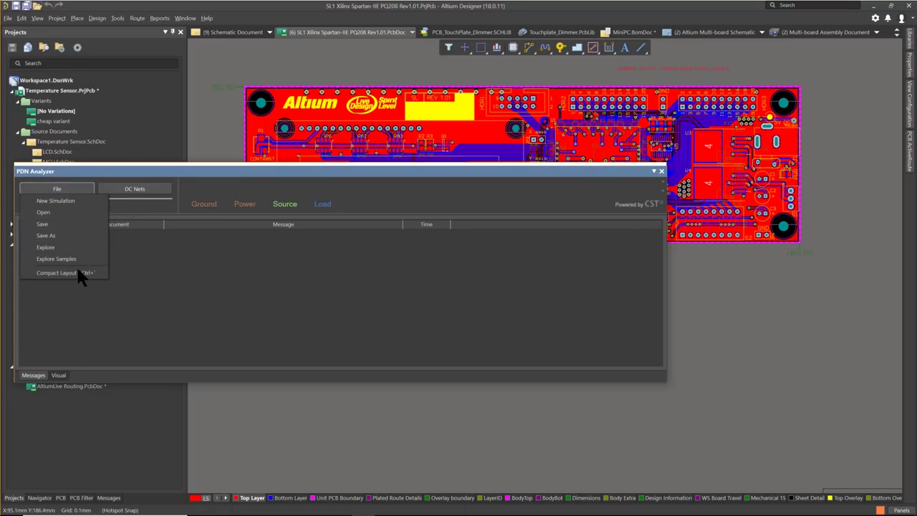
click(108, 269)
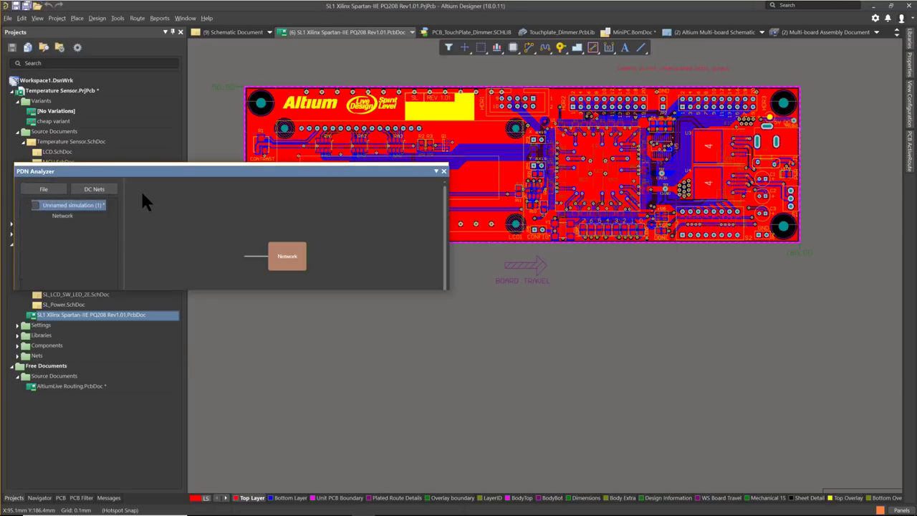
Step: Move the PDN Analyzer window up, turn off its compact layout, and enlarge it to show the full simulation and message areas
drag(138, 165, 205, 40)
drag(179, 289, 180, 436)
click(43, 61)
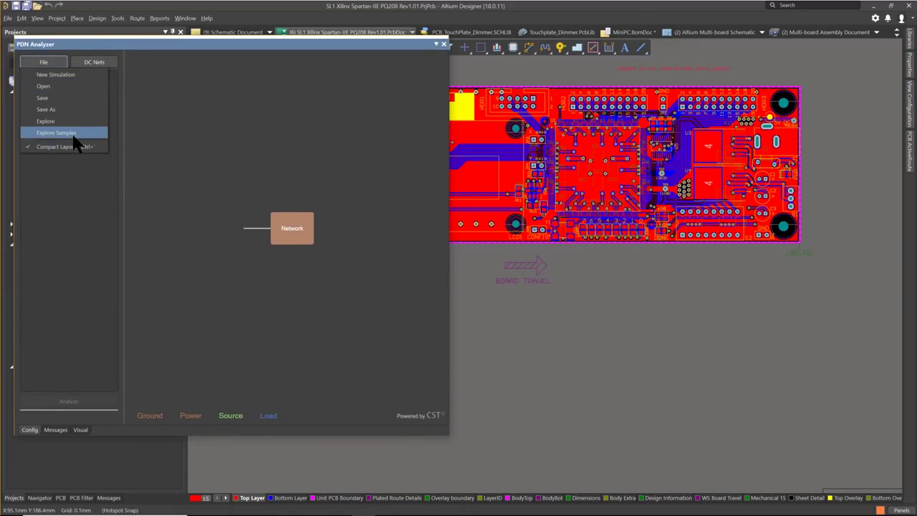
key(Return)
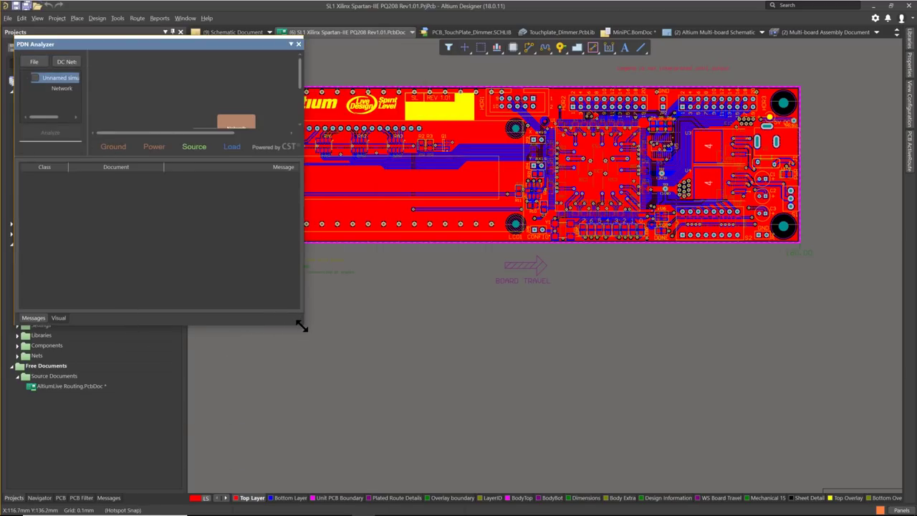
drag(301, 324, 512, 471)
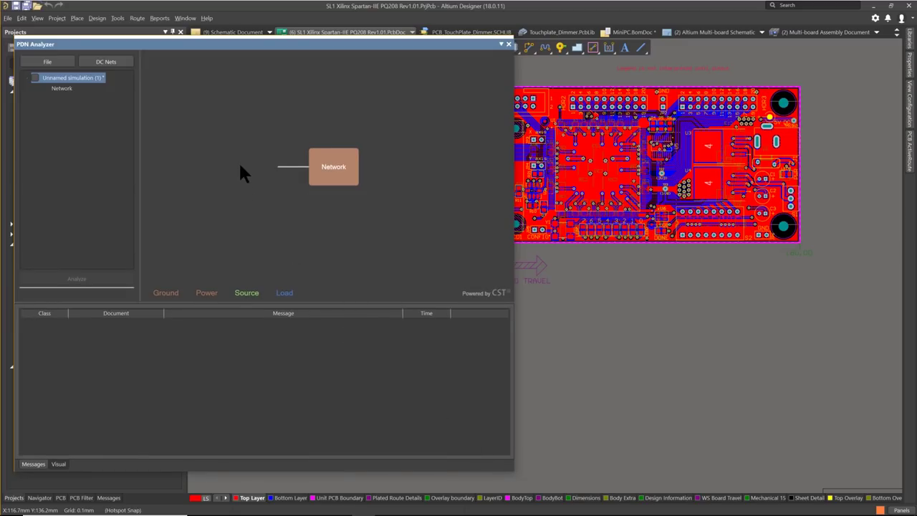
Step: Open the unnamed simulation's network and assign 5V as its power net and GND as its ground net
right_click(342, 170)
click(375, 174)
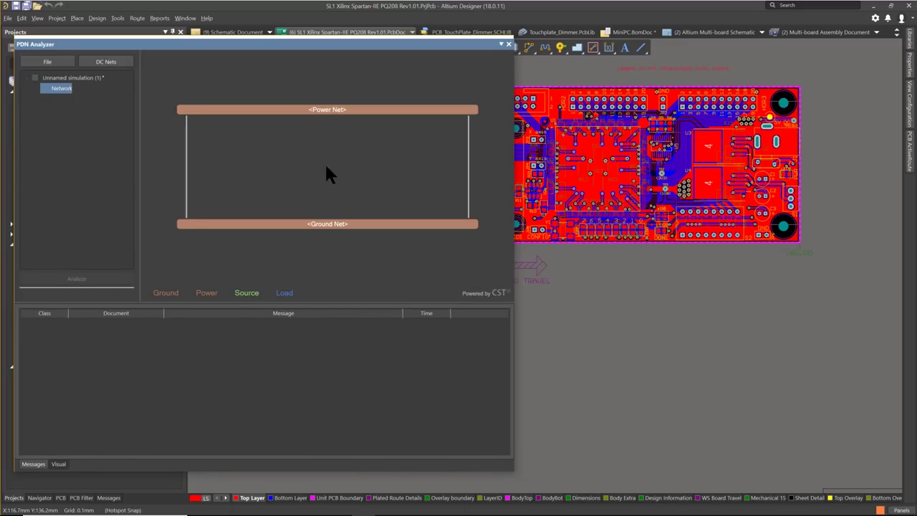
right_click(187, 151)
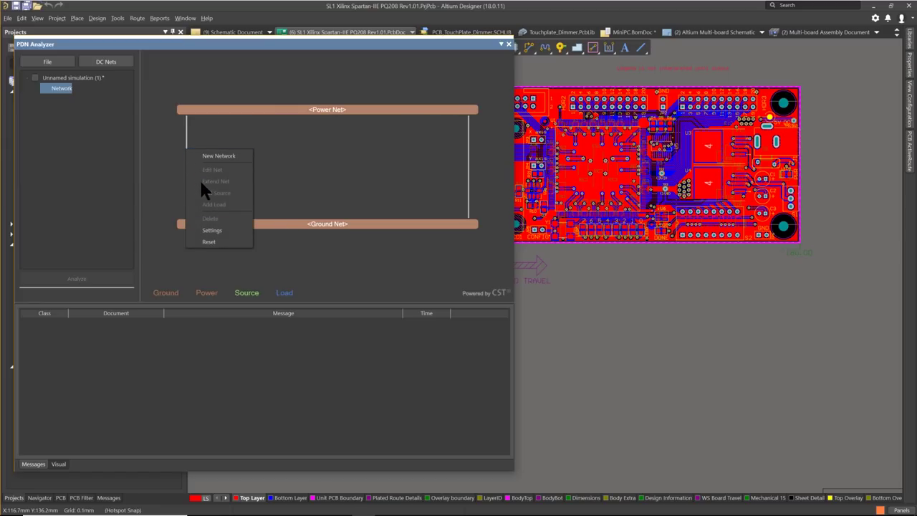
click(246, 113)
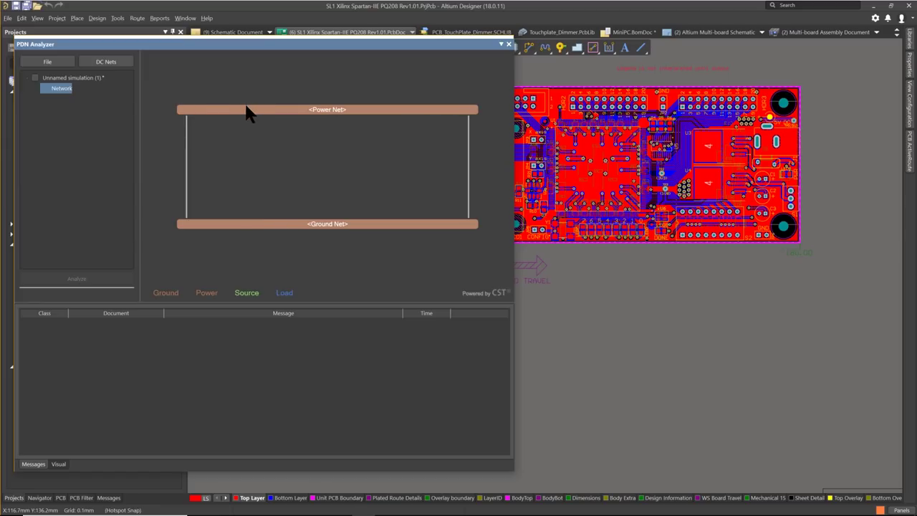
double_click(246, 112)
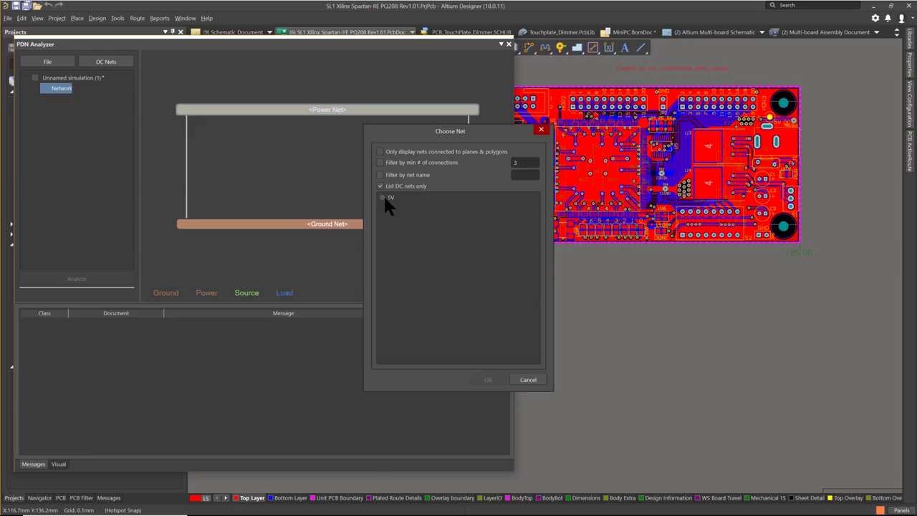
click(500, 379)
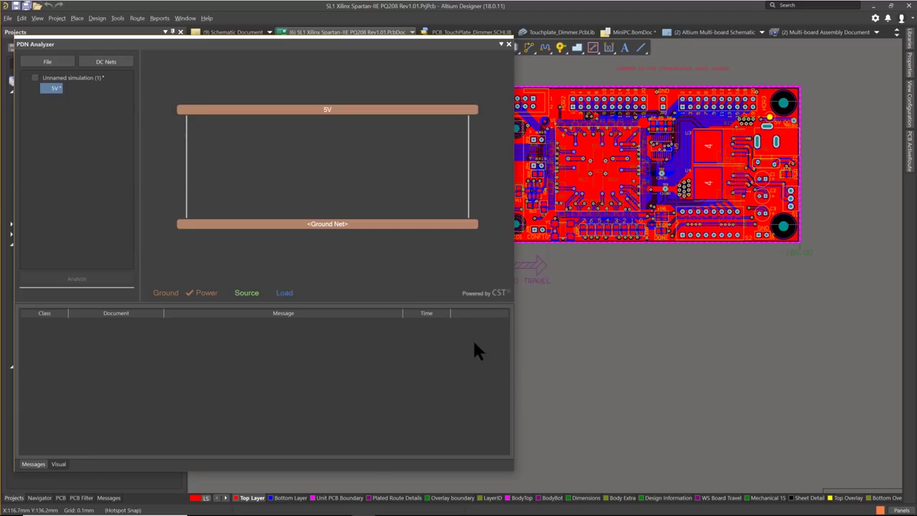
double_click(327, 226)
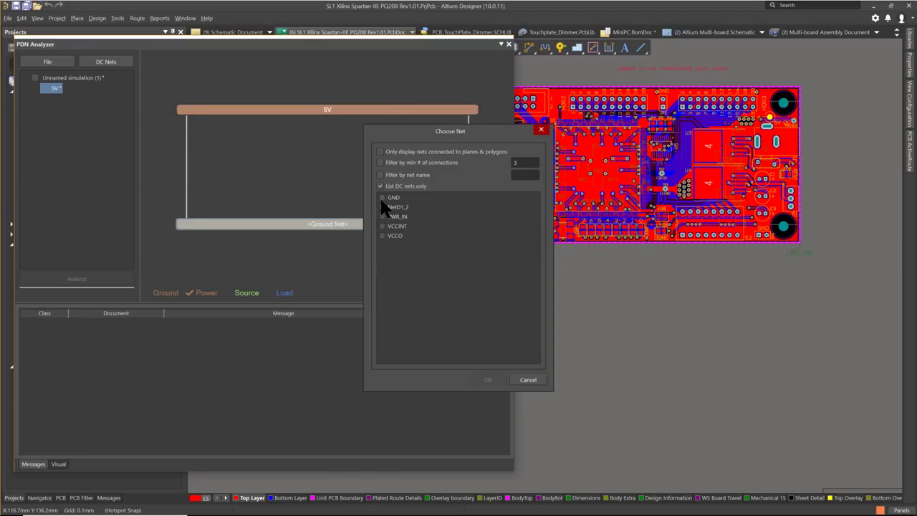
click(381, 197)
click(490, 372)
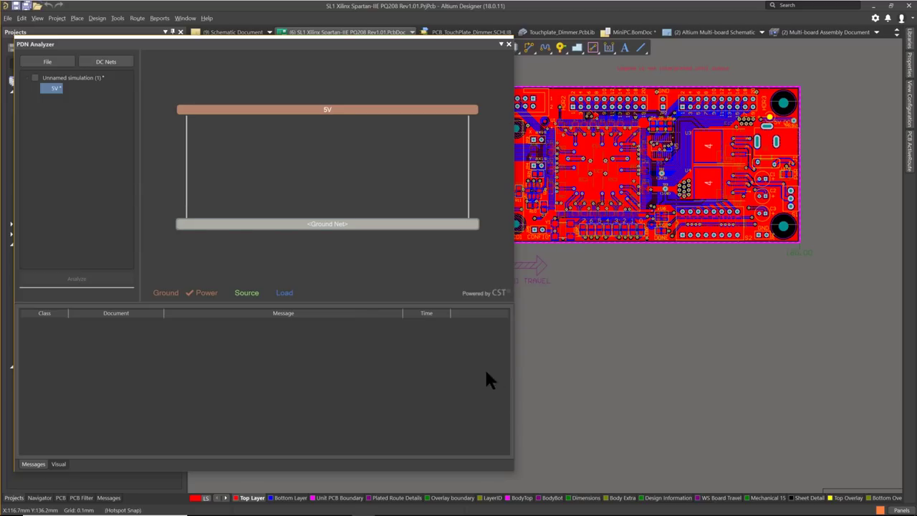
right_click(186, 168)
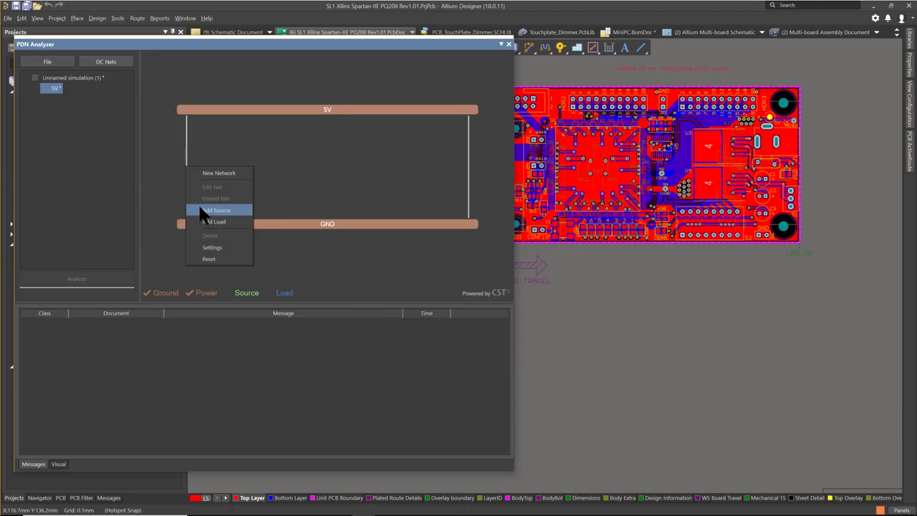
click(218, 120)
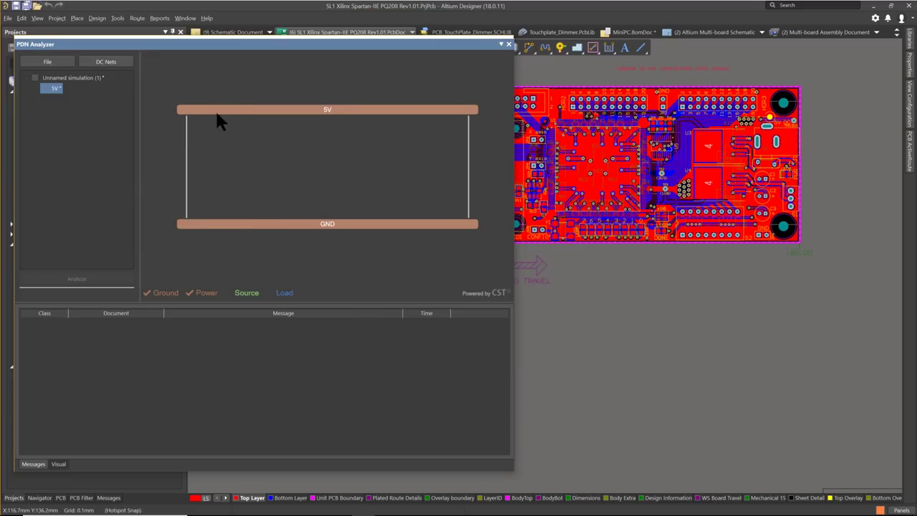
Step: Load the saved simulation file ALL_PWR_100 from the ConfigFiles_2.0 folder and remove the unnamed simulation
right_click(81, 76)
click(57, 60)
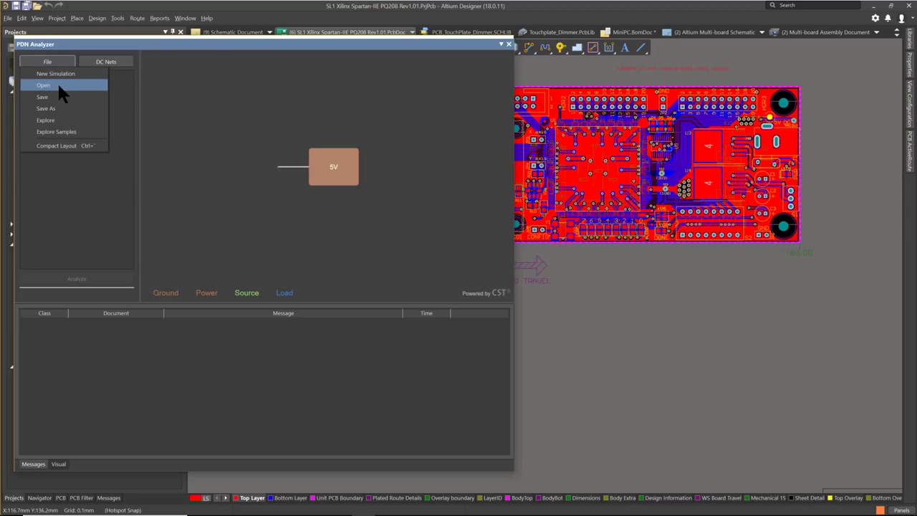
click(71, 84)
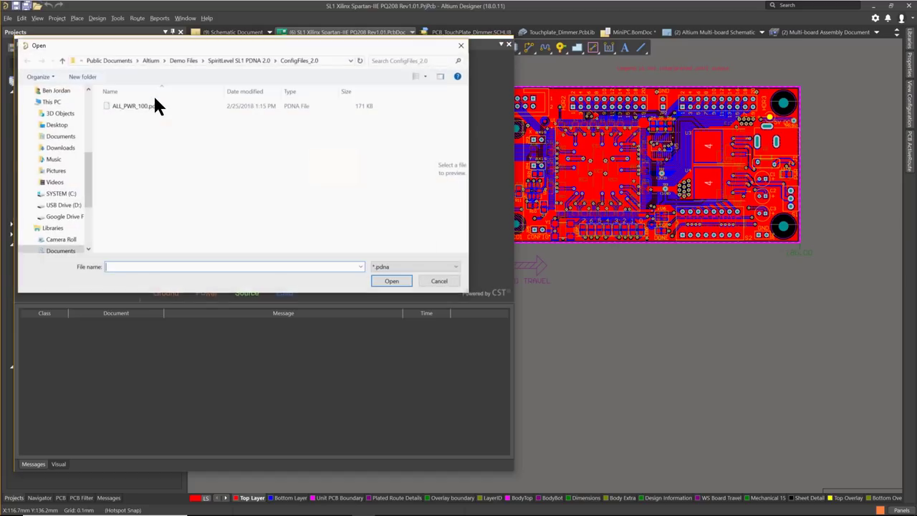
double_click(136, 106)
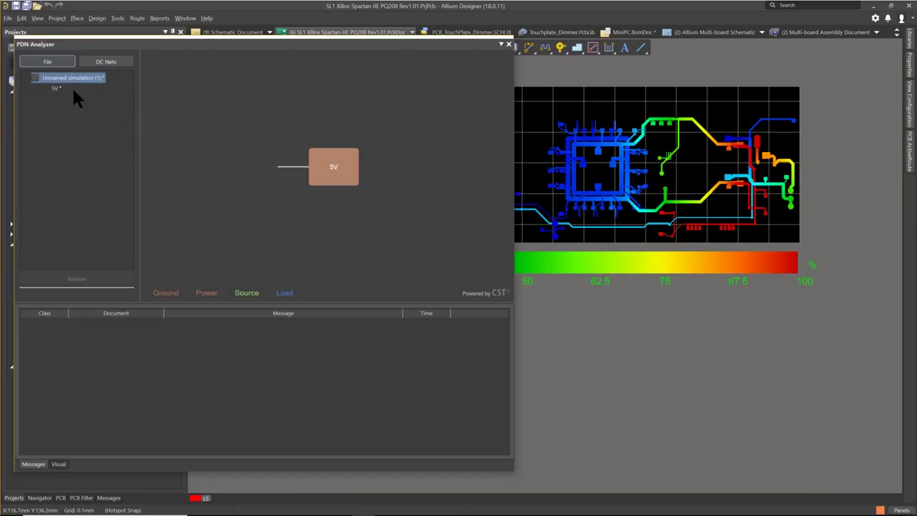
right_click(62, 81)
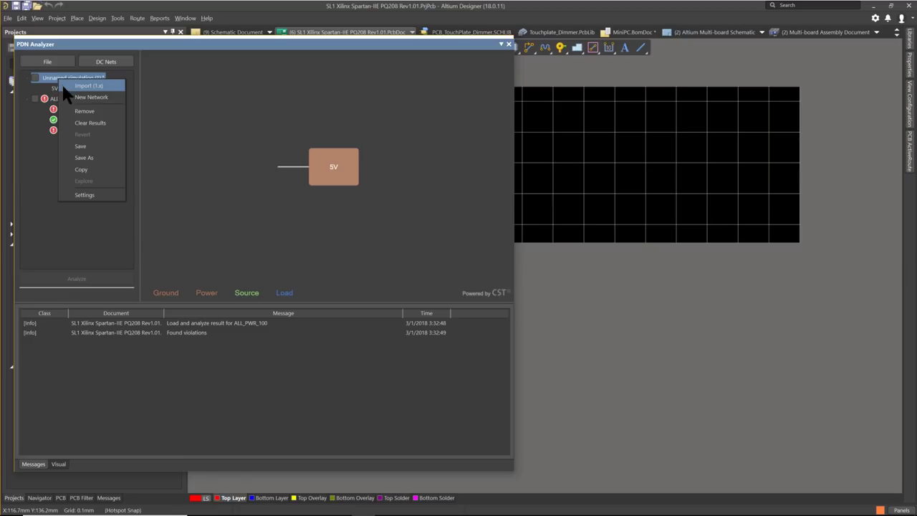
click(85, 111)
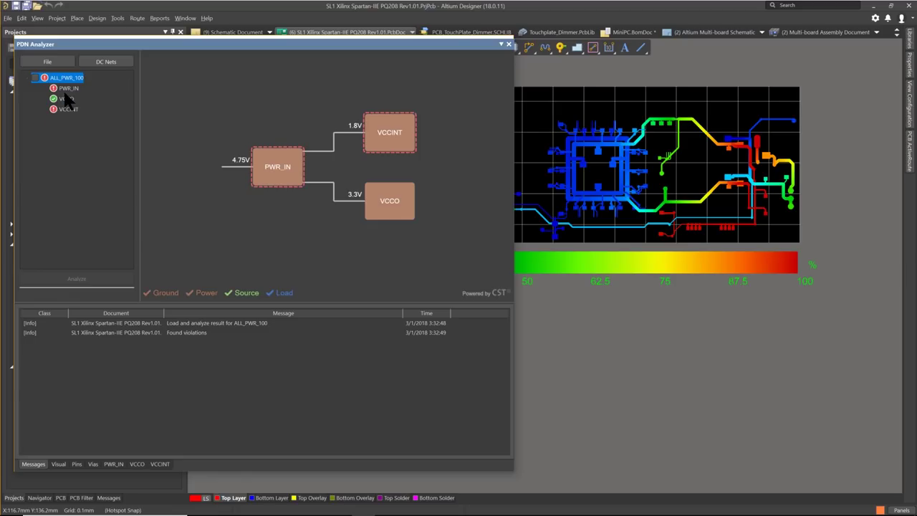
Step: Open the PWR_IN network and examine the device properties of its voltage source J1 without changing them
click(277, 167)
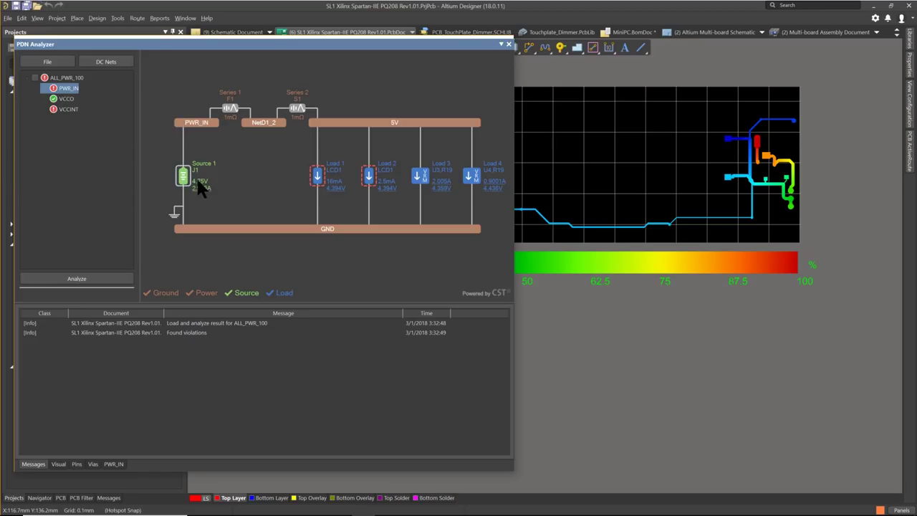
double_click(185, 175)
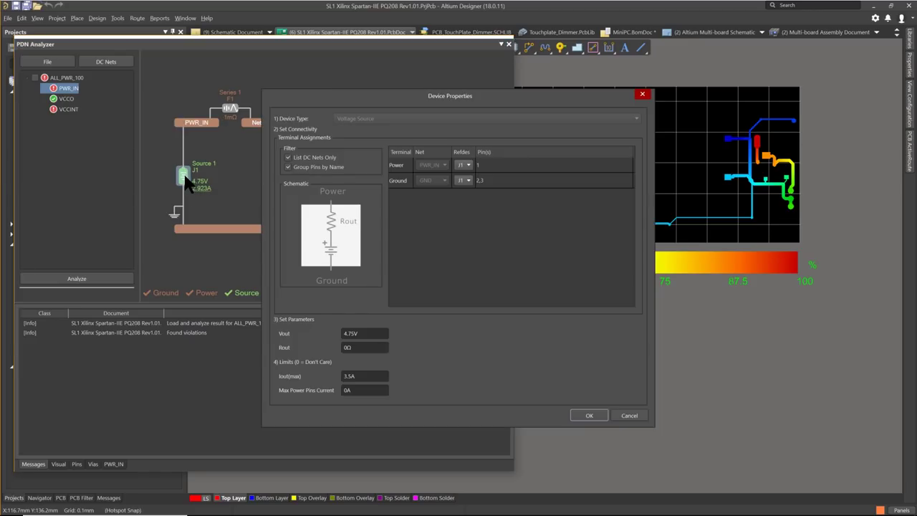
click(630, 415)
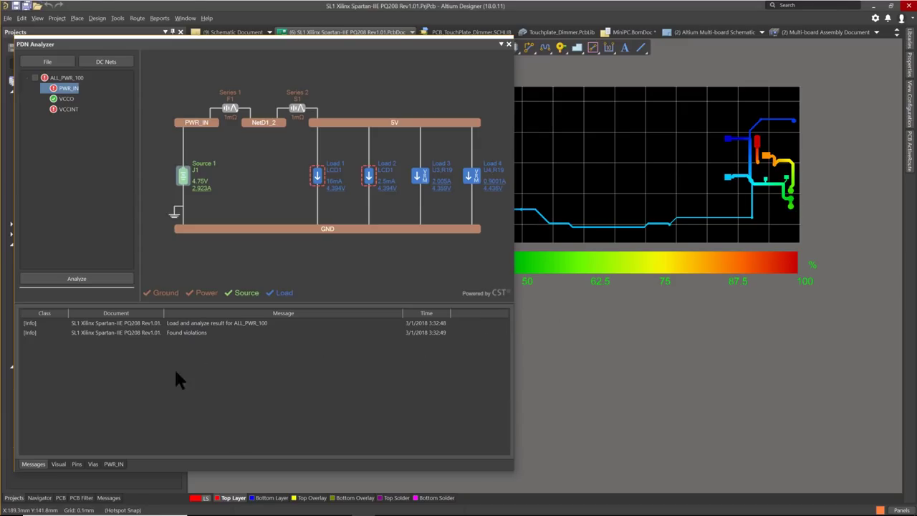
Step: Clear the voltage plot from the board, inspect the power components in 3D, and return to the 2D view
click(58, 464)
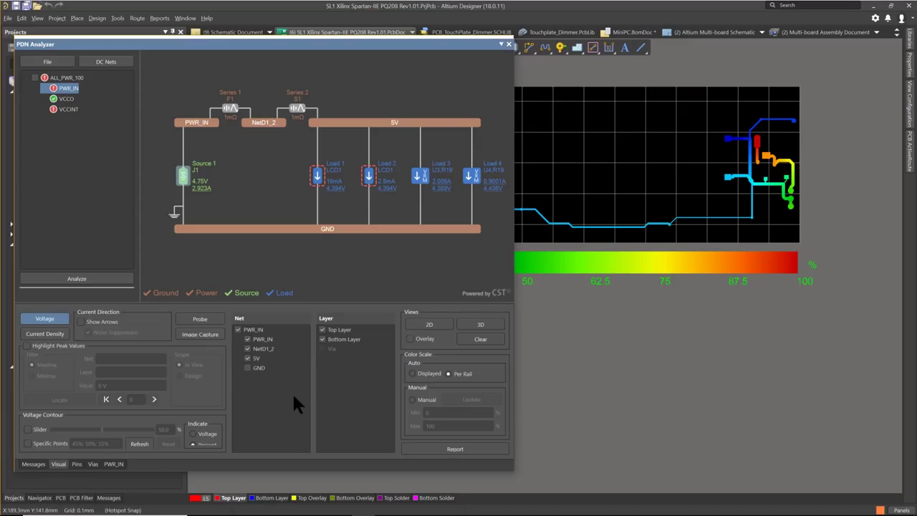
click(472, 338)
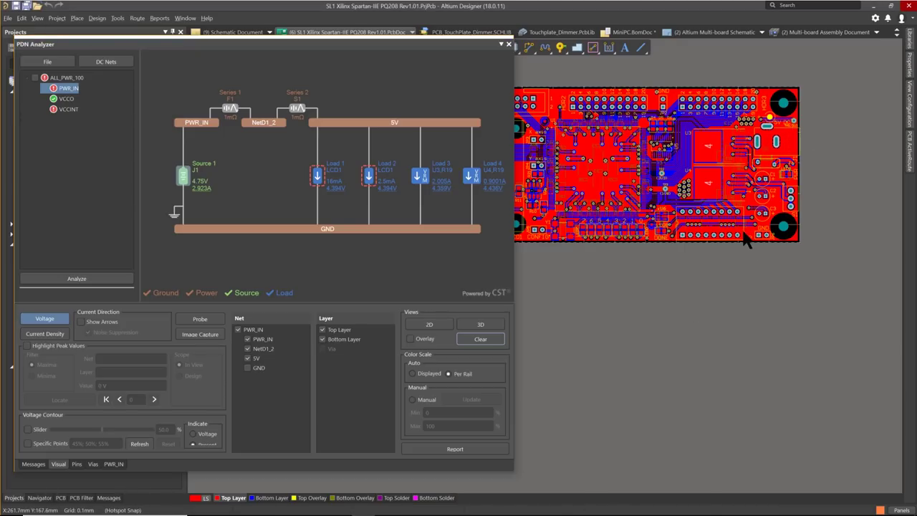
key(3)
key(shift)
shift+right_drag(786, 145, 759, 186)
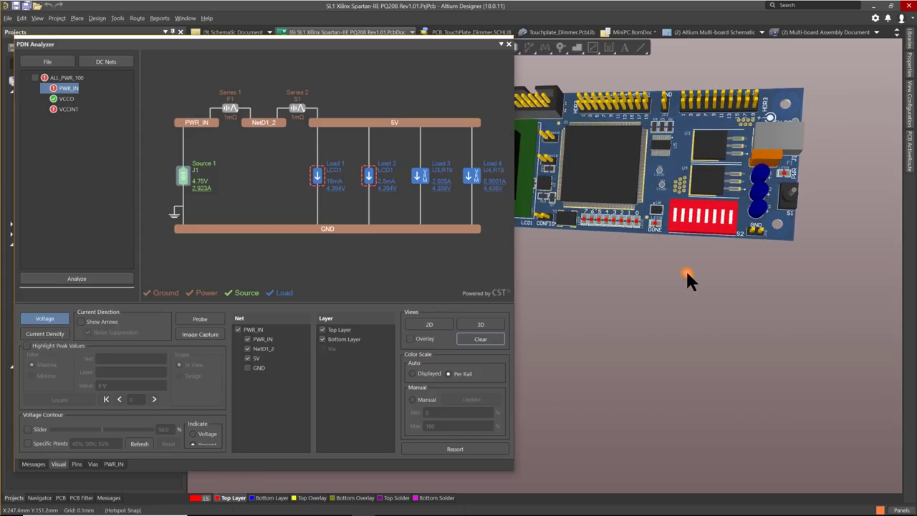
key(2)
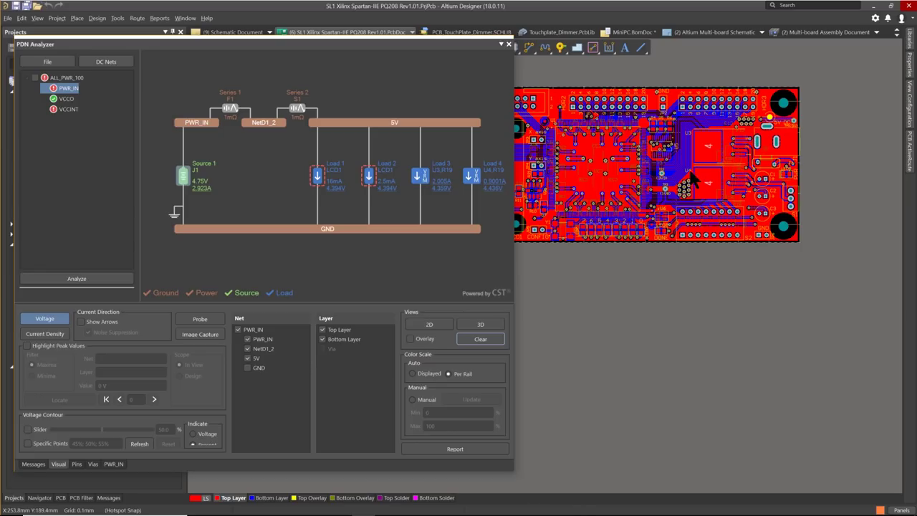
Step: Set the maximum current limit of the F1 series element between PWR_IN and NetD1_2 to 2.5 A
click(229, 109)
double_click(229, 109)
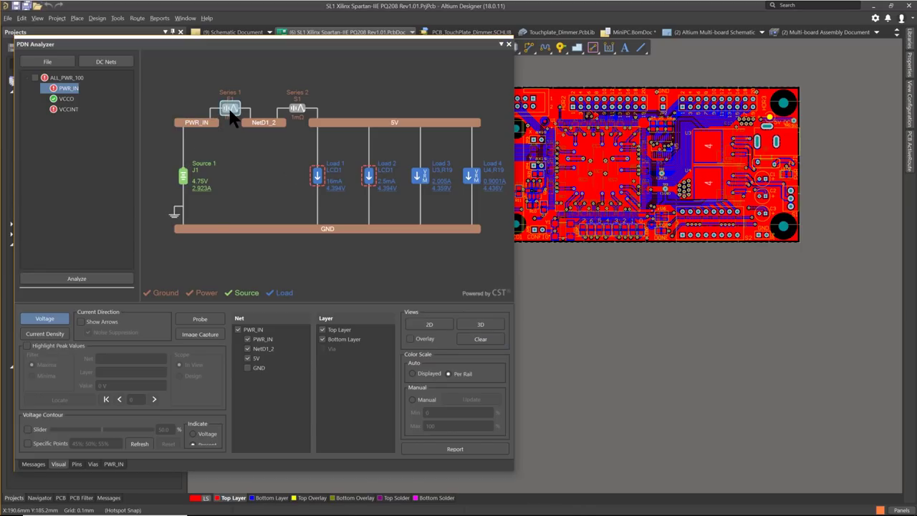
double_click(357, 389)
key(BackSpace)
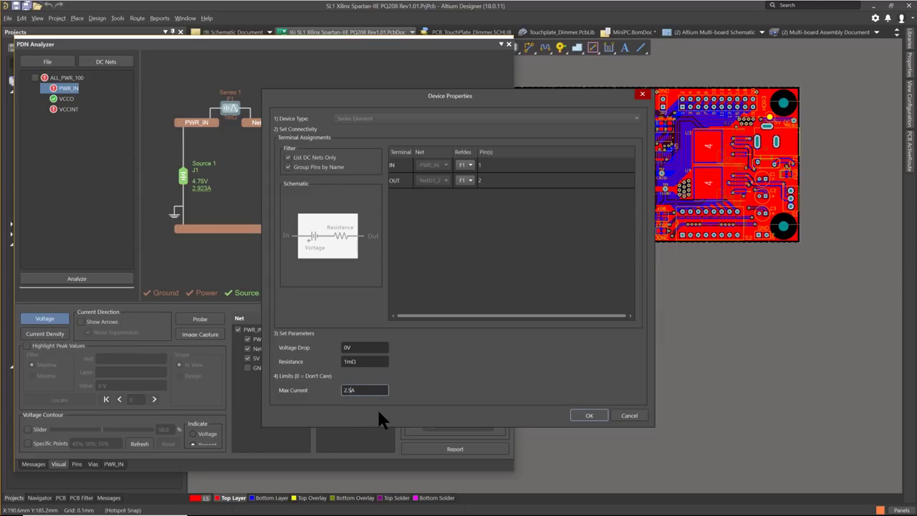
key(Return)
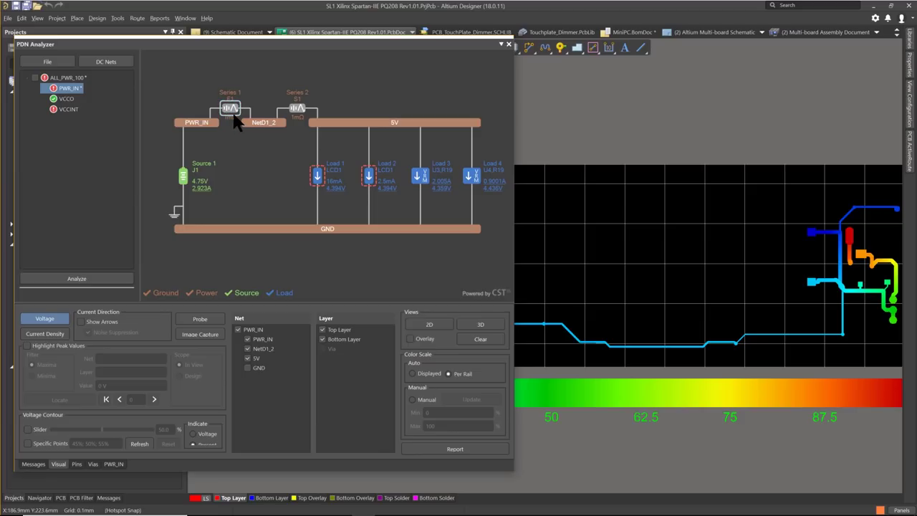
Step: Check the F1 series element's analysis results and device properties without changing them
mouse_move(227, 113)
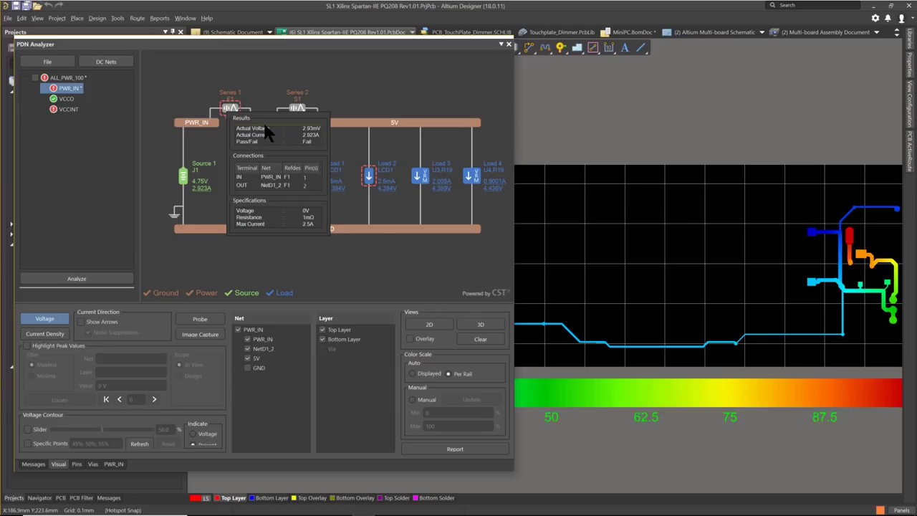
click(230, 109)
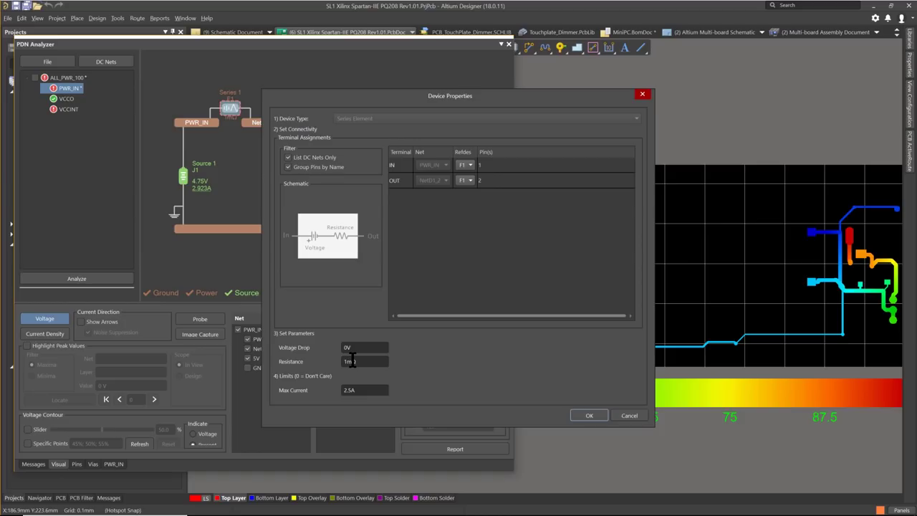
click(627, 416)
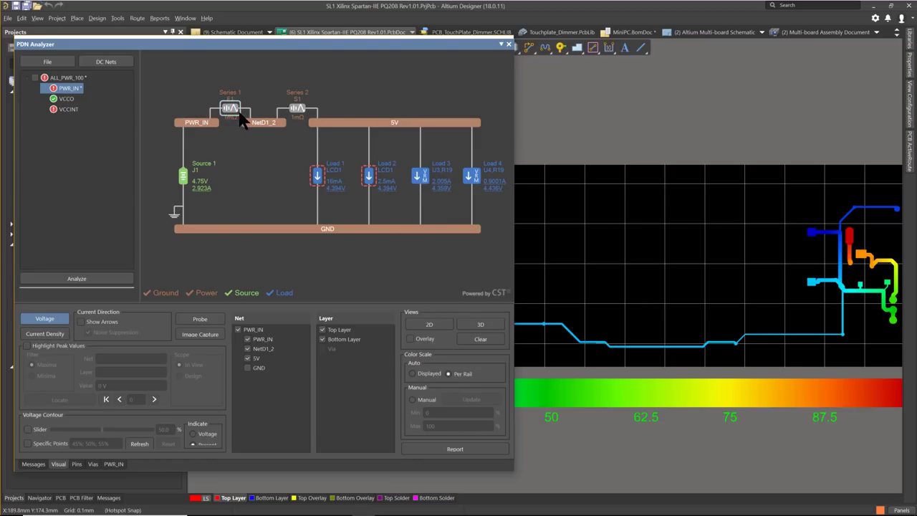
Step: Review the results of the PWR_IN source and the properties of regulator Load 3 (U3), and open the VCCO network
click(335, 131)
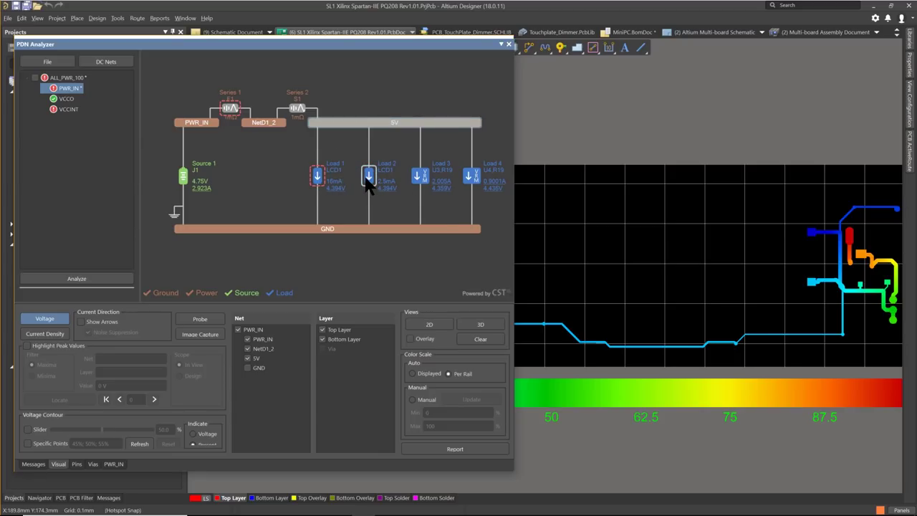
mouse_move(367, 180)
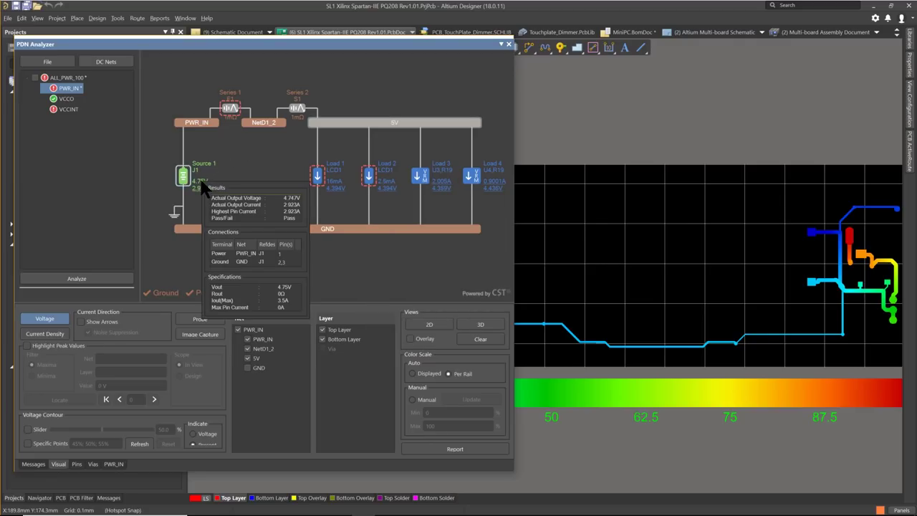
double_click(420, 179)
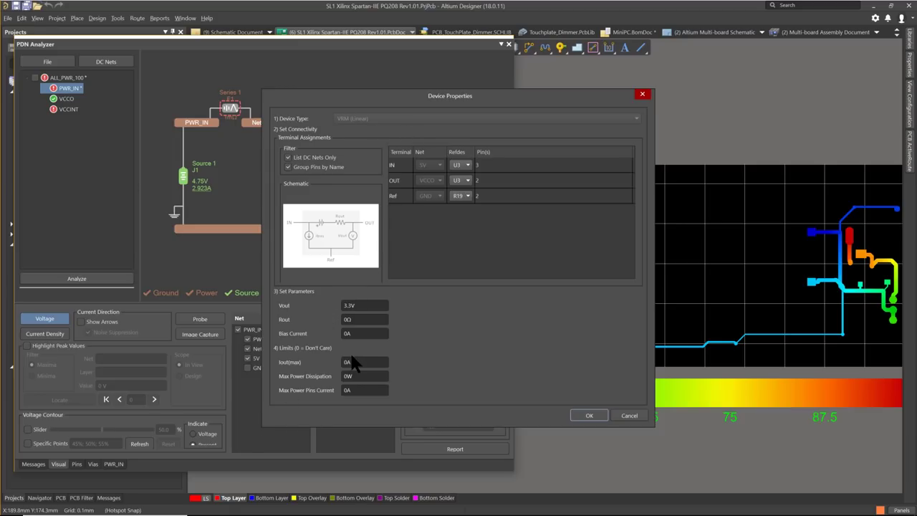
click(628, 416)
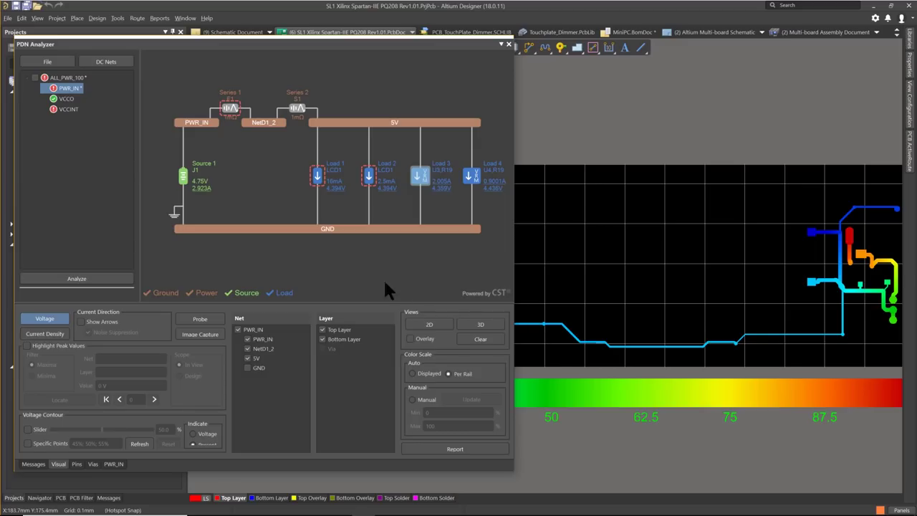
click(72, 99)
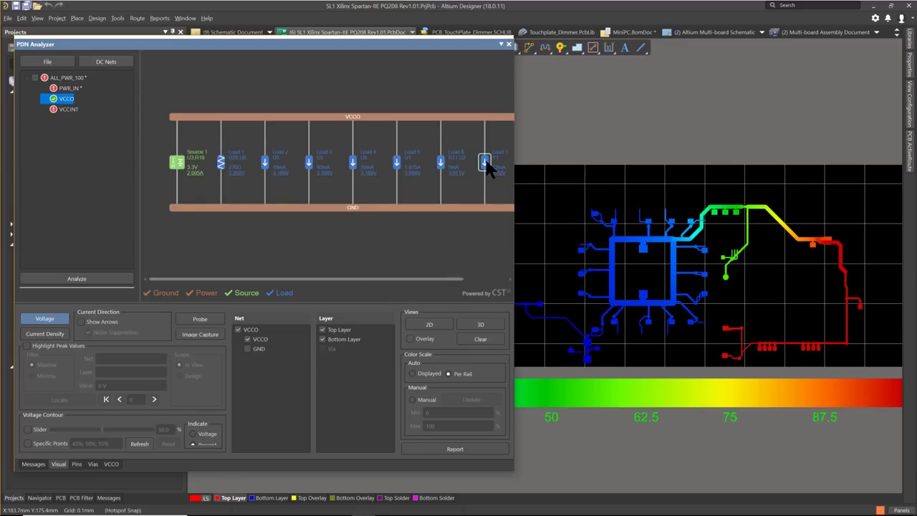
Step: Widen the PDN Analyzer to review the whole VCCO network, and inspect Load 1 (U1) in the VCCINT network
drag(514, 154, 645, 162)
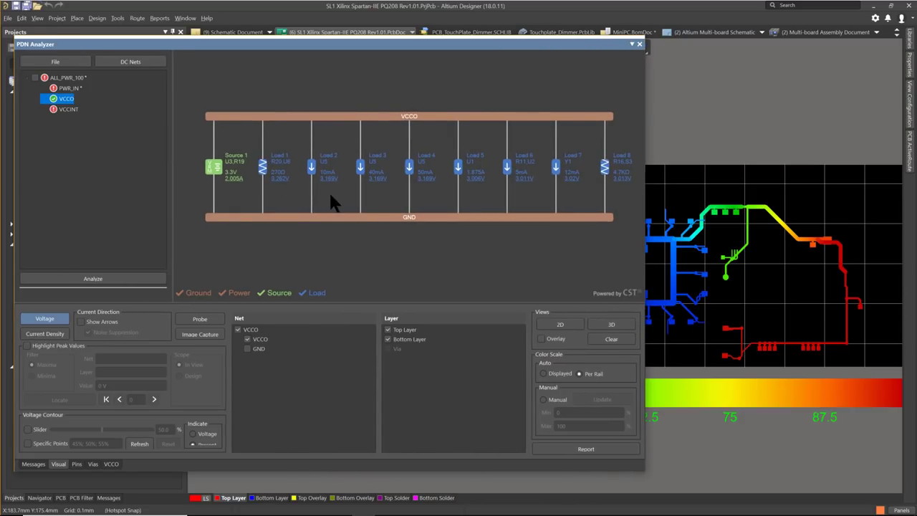
click(392, 218)
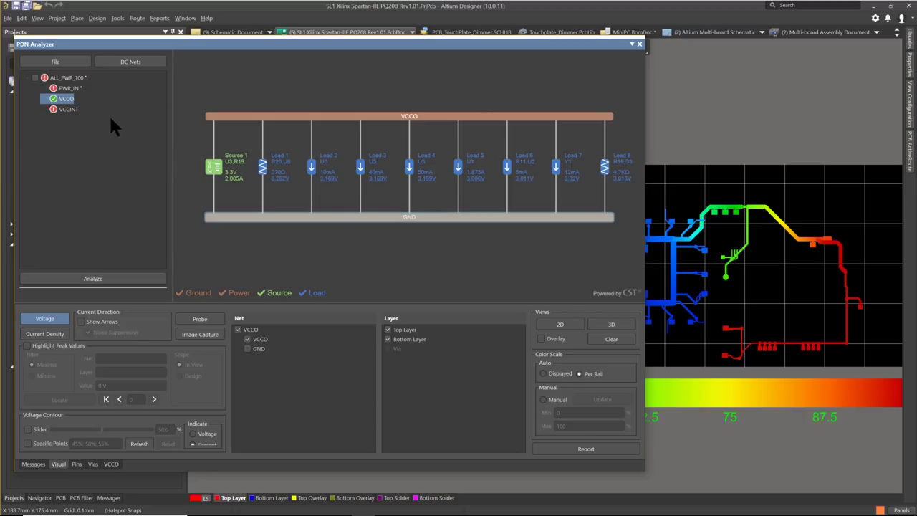
click(68, 108)
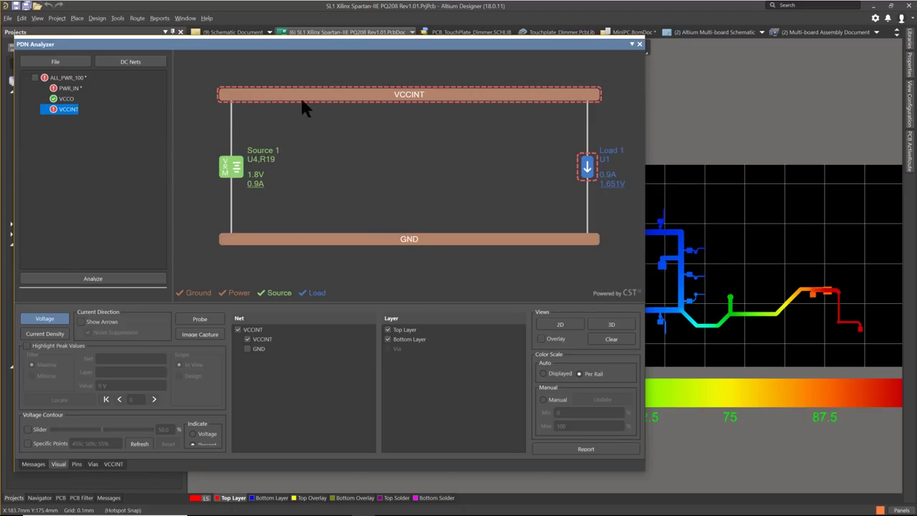
click(595, 172)
mouse_move(591, 176)
click(666, 247)
Step: Show the VCCINT voltage plot in 3D and switch the PDN Analyzer to its compact layout with the visual settings displayed
click(611, 323)
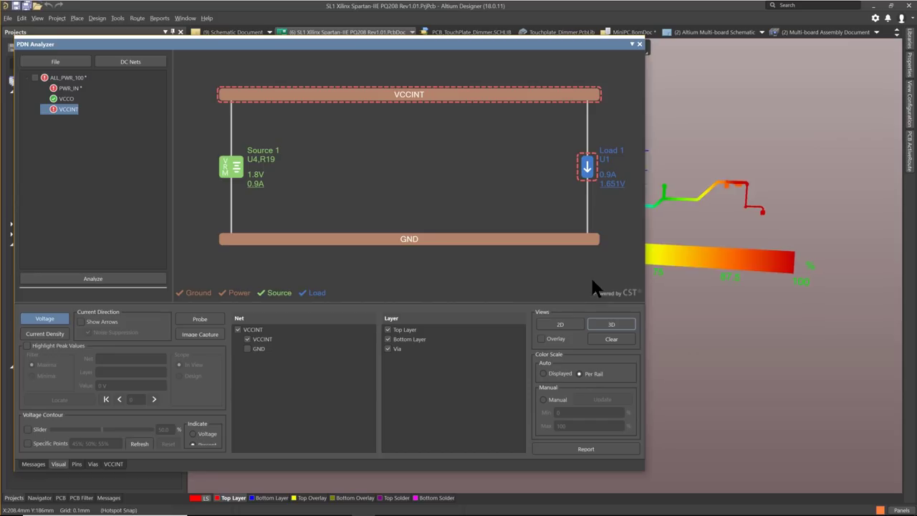
click(47, 65)
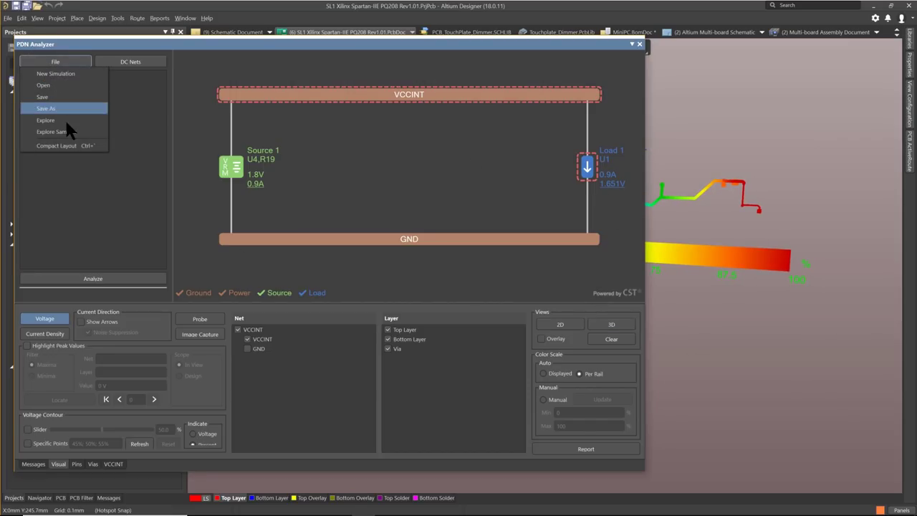
key(Return)
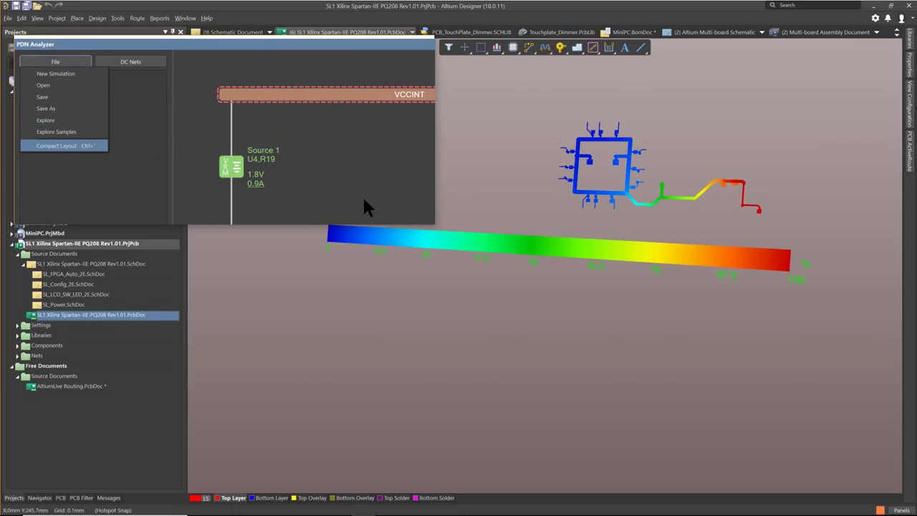
click(80, 218)
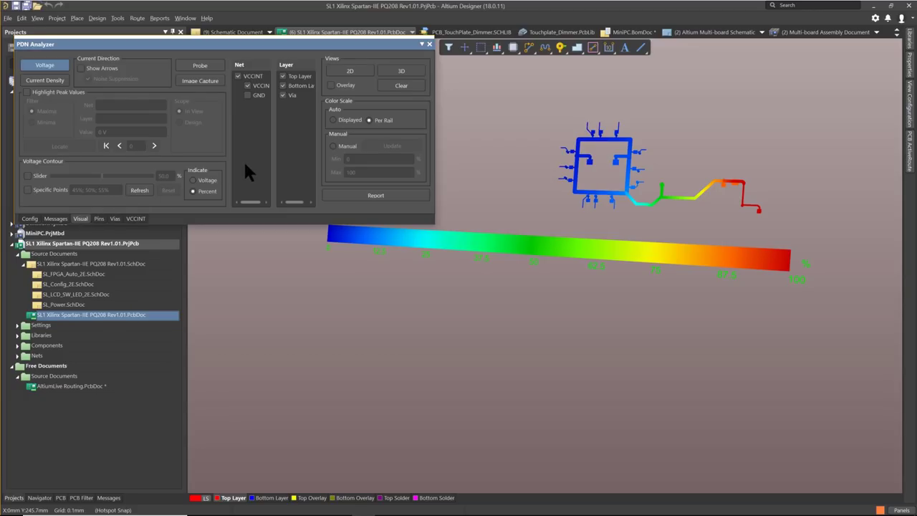
Step: Overlay the VCCINT voltage plot on the board and examine the coloured traces up close in 3D
click(338, 85)
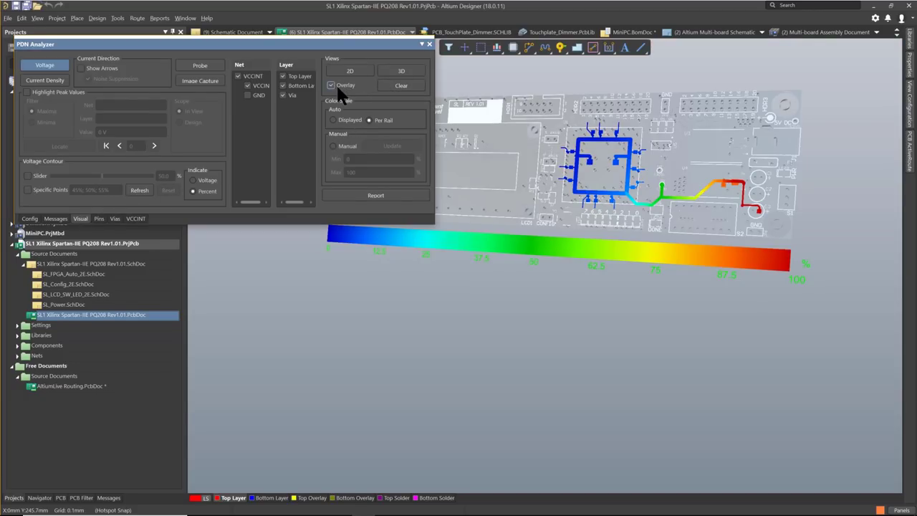
right_drag(684, 203, 759, 390)
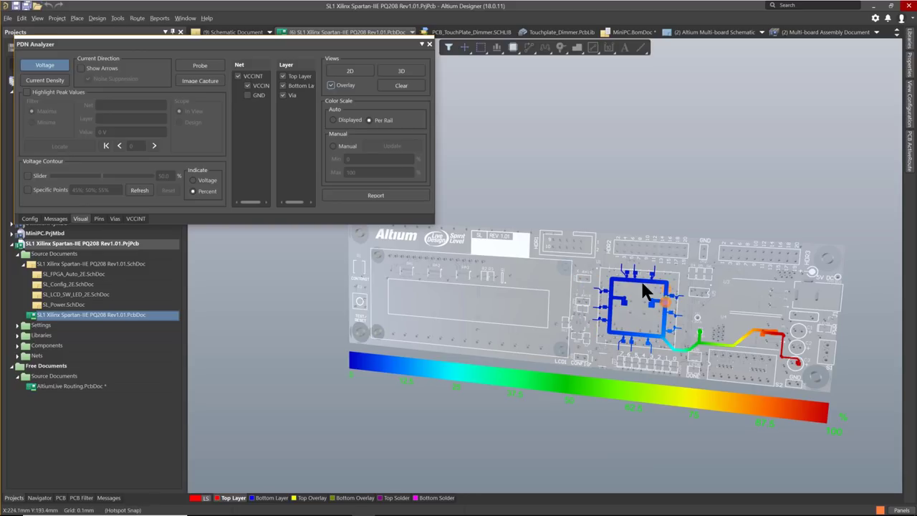
right_drag(603, 323, 566, 308)
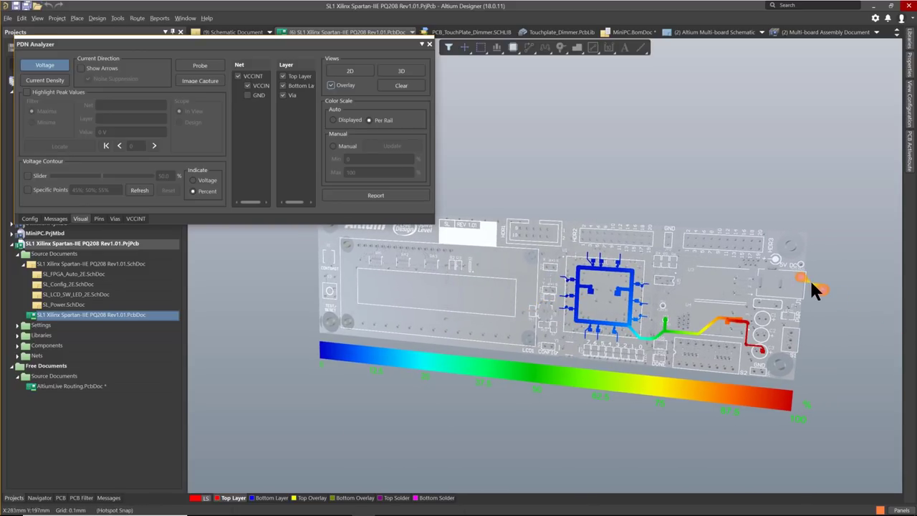
right_drag(716, 340, 226, 356)
ctrl+scroll(688, 335, up, 5)
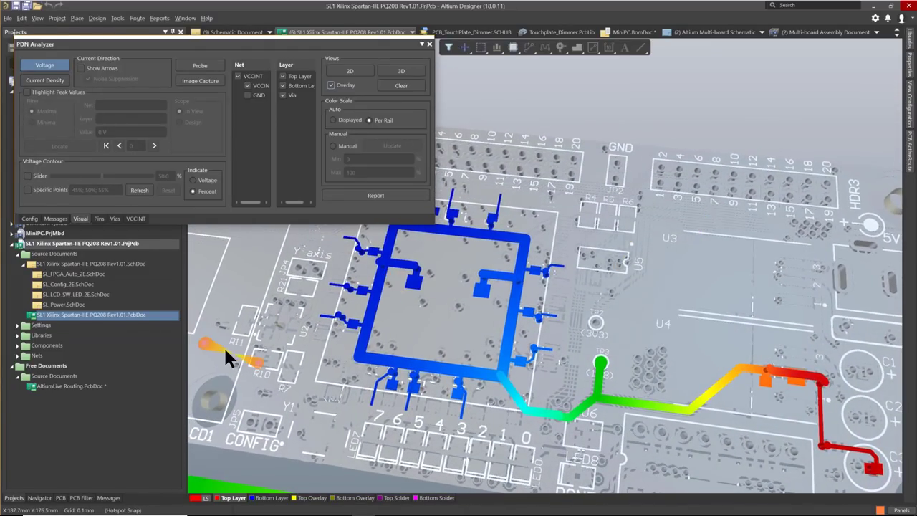
Step: Highlight the peak values for VCCINT across the whole design and locate the minimum voltage
click(27, 92)
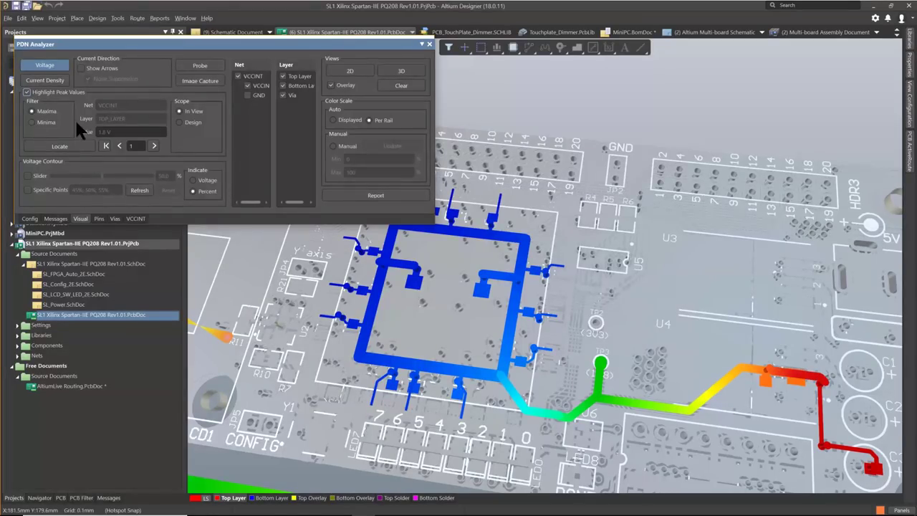
click(190, 122)
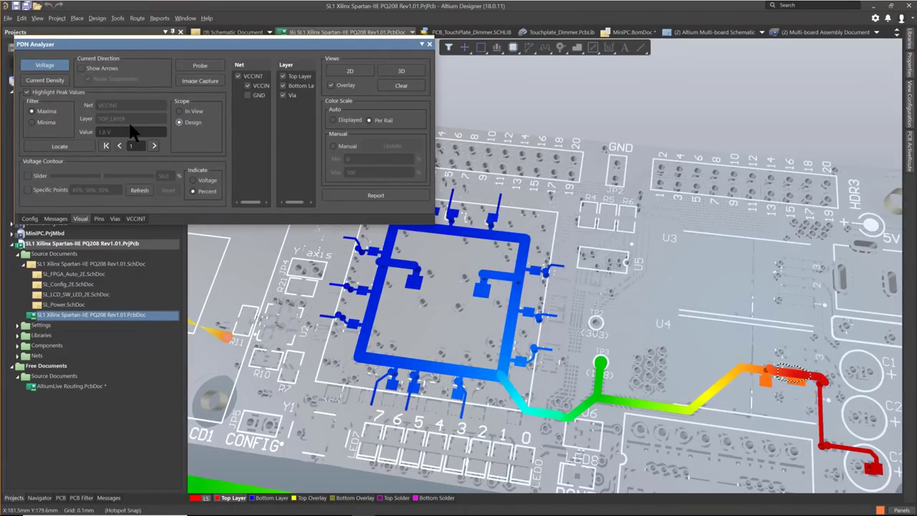
click(36, 122)
click(49, 146)
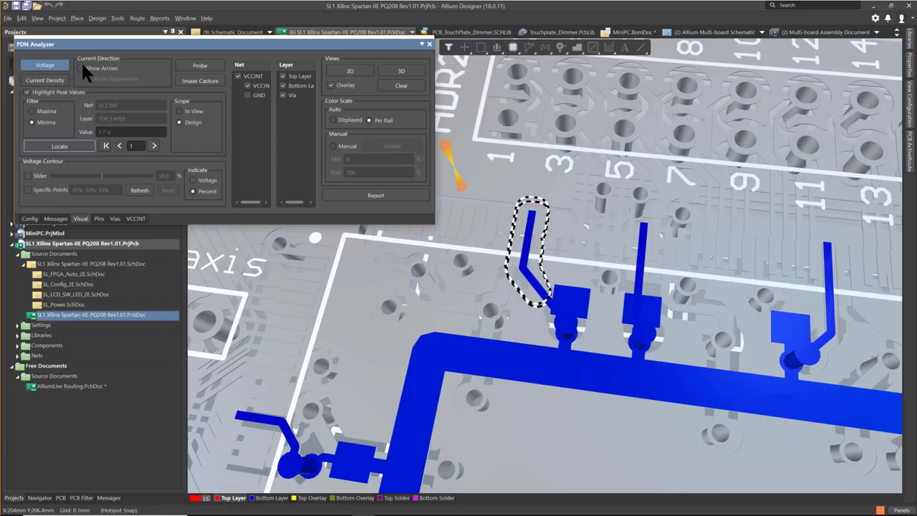
Step: Plot the VCCINT current density with current direction arrows on the traces
click(48, 77)
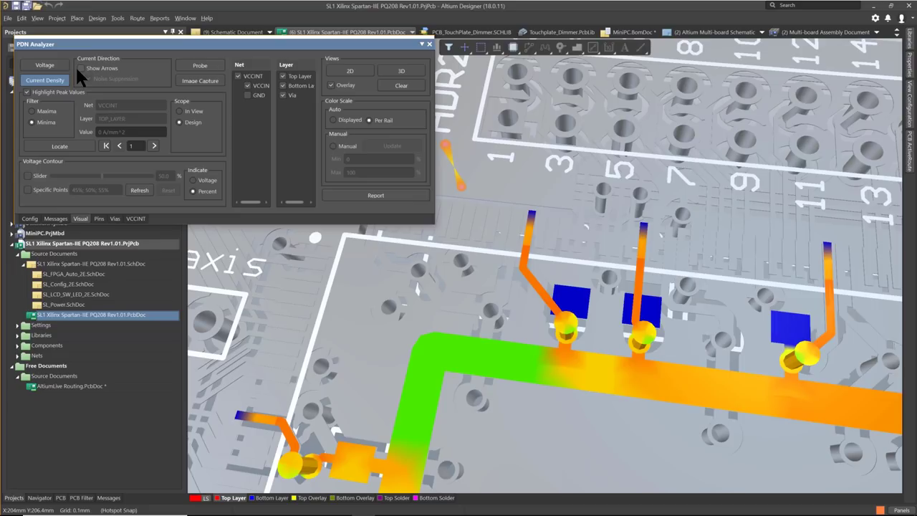
click(80, 68)
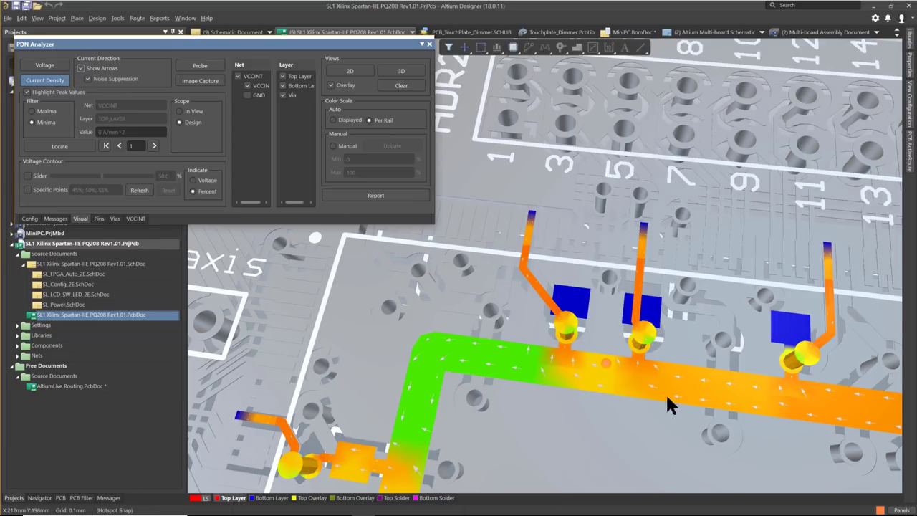
mouse_move(666, 405)
shift+right_down()
mouse_move(579, 358)
mouse_move(735, 388)
mouse_move(686, 389)
mouse_move(642, 295)
mouse_move(649, 336)
mouse_move(680, 372)
mouse_move(658, 401)
mouse_move(664, 392)
shift+right_up()
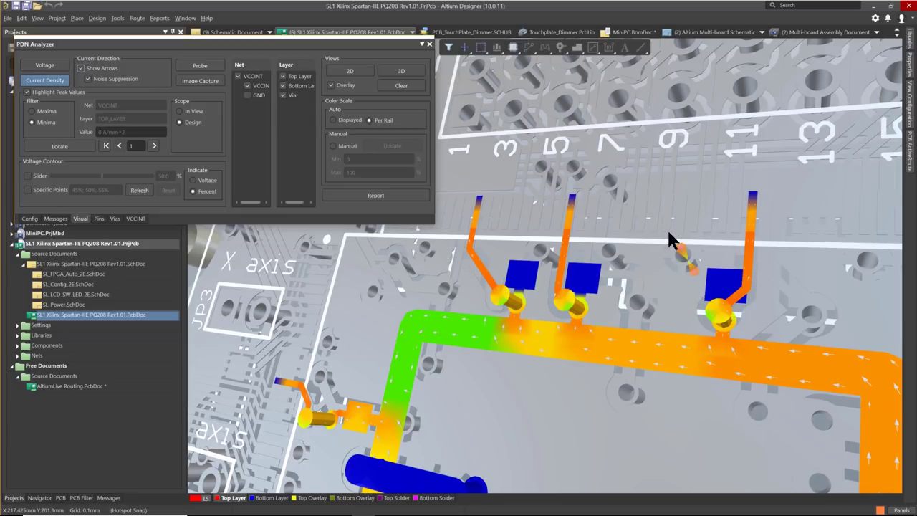
Step: Show the current density of the GND net instead of VCCINT, examine its flow in 3D, and locate its peak value
click(237, 76)
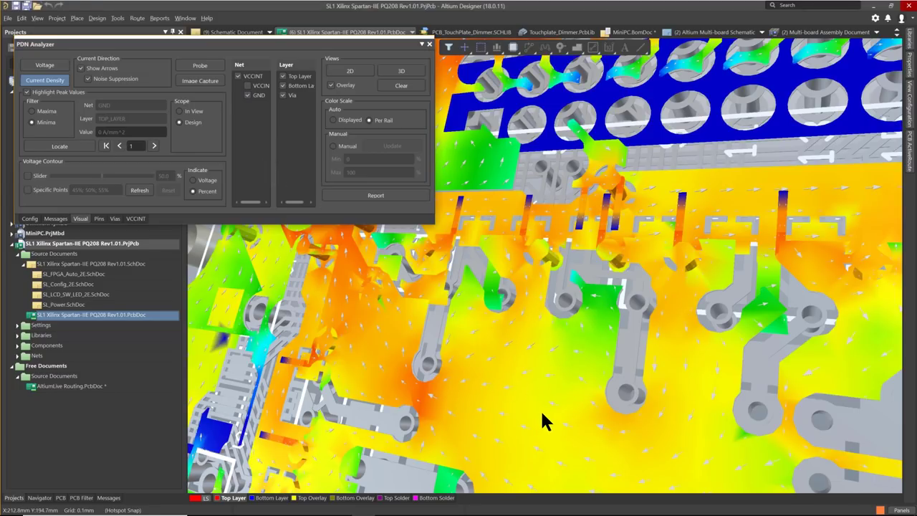
shift+right_drag(463, 373, 385, 325)
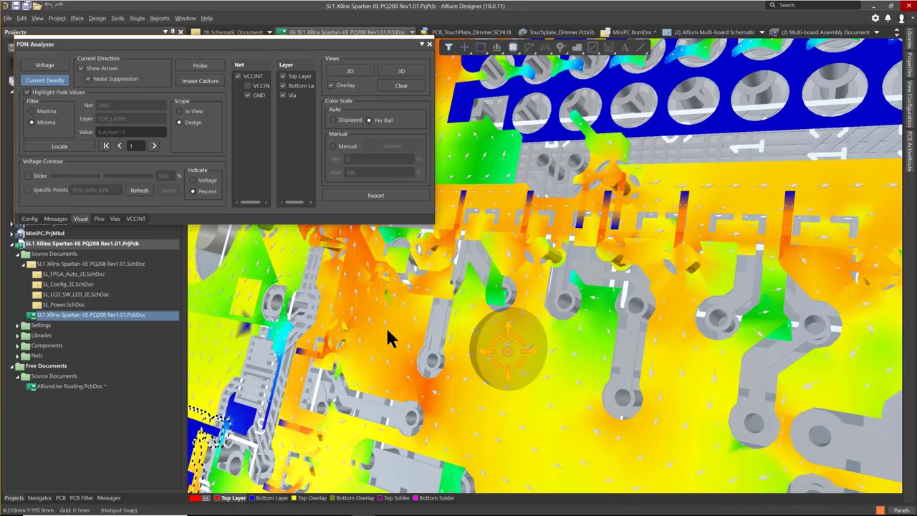
shift+right_drag(472, 383, 591, 330)
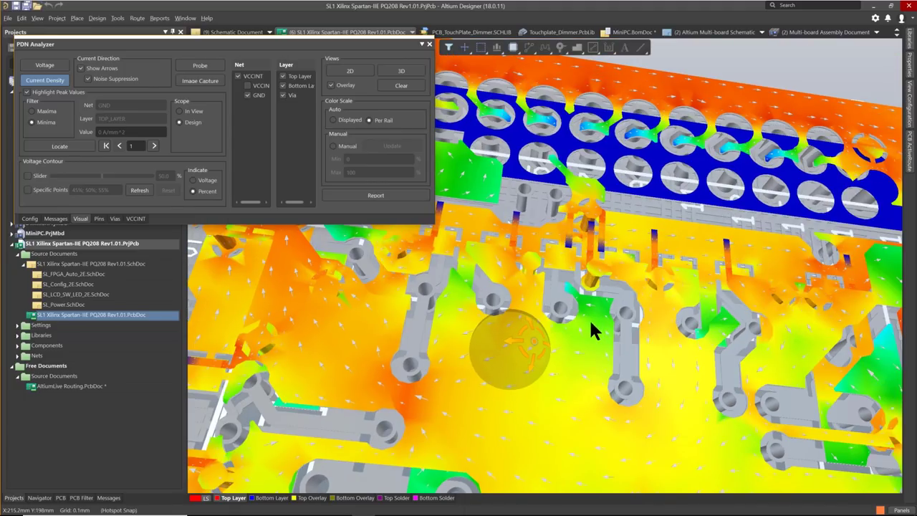
click(31, 122)
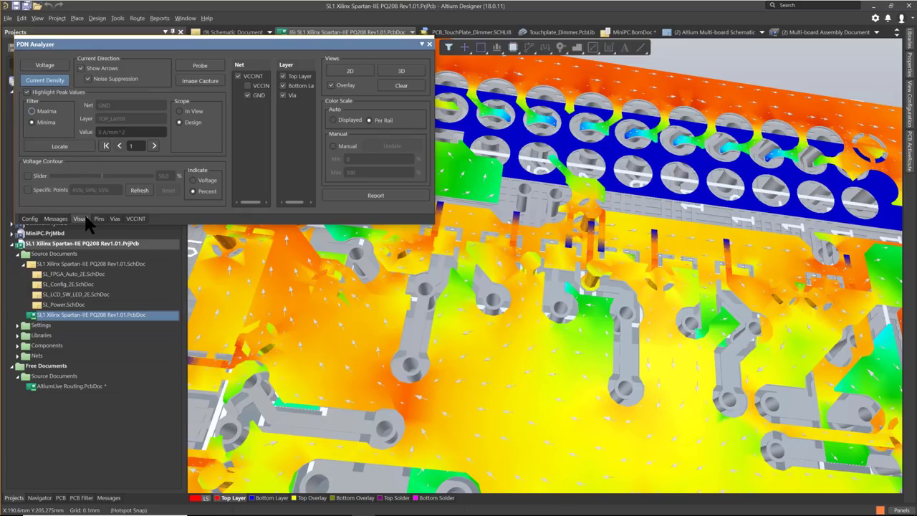
click(59, 147)
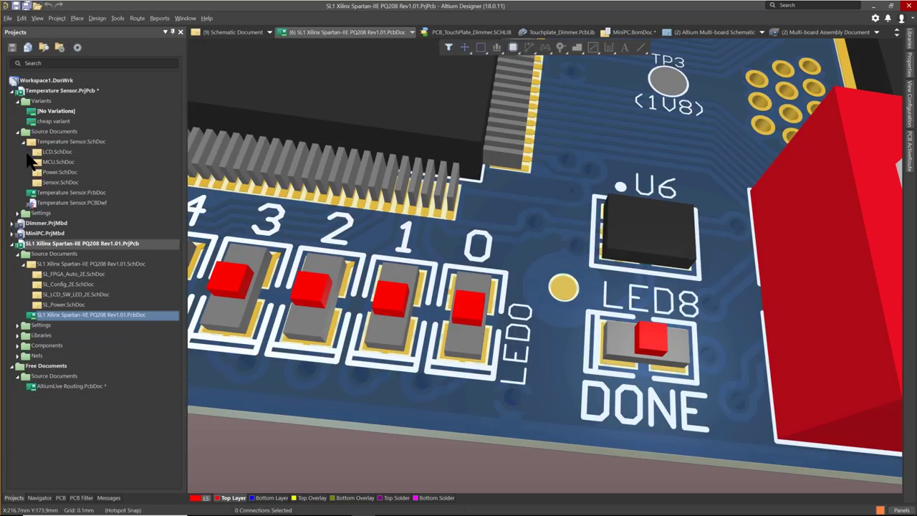
Step: Open the BOM document PC4-SODIMM_V200_RC_A1_20141015.BomDoc from the MiniPC multi-board project
click(12, 233)
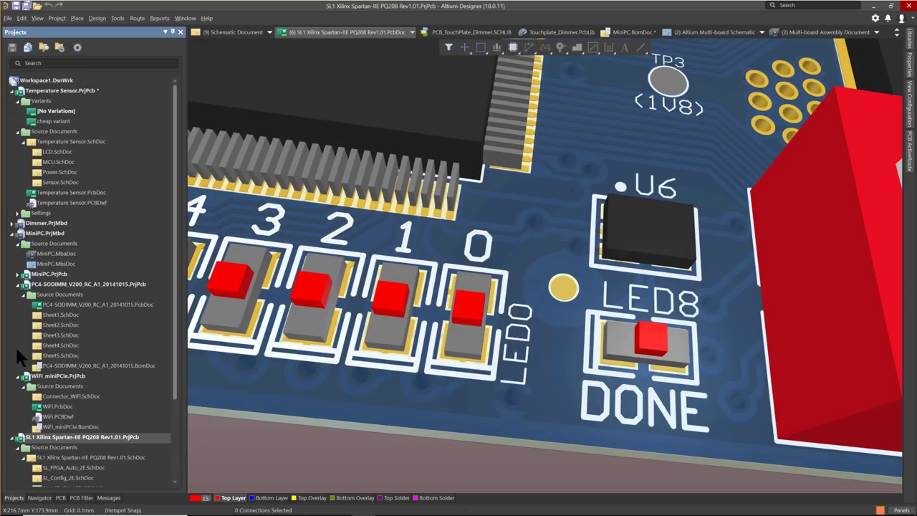
scroll(43, 279, down, 2)
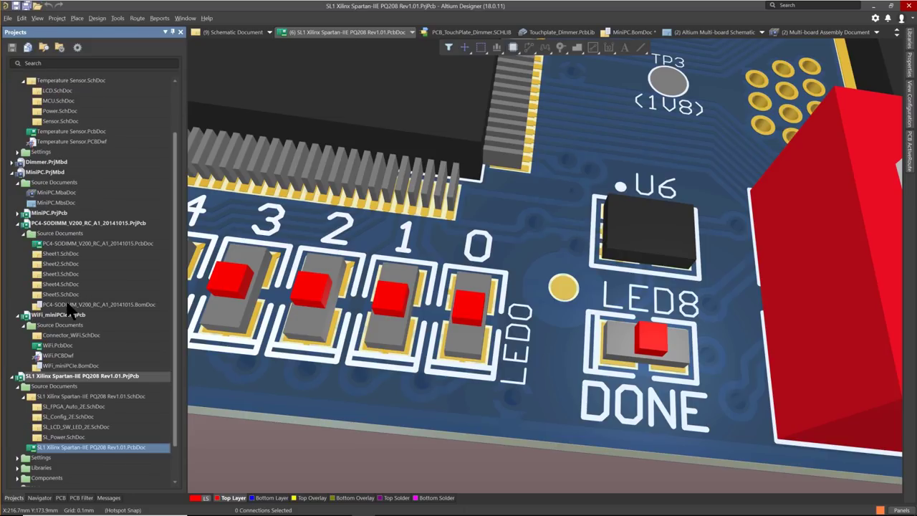
double_click(69, 304)
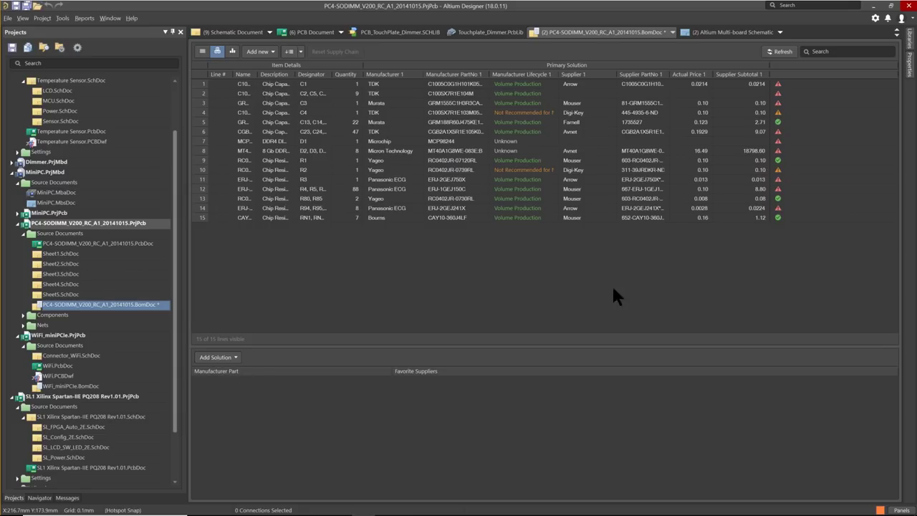
Step: Check the manufacturer lifecycle states and supplier solutions of the first BOM capacitors, and read the BOM check warning for C4
click(511, 85)
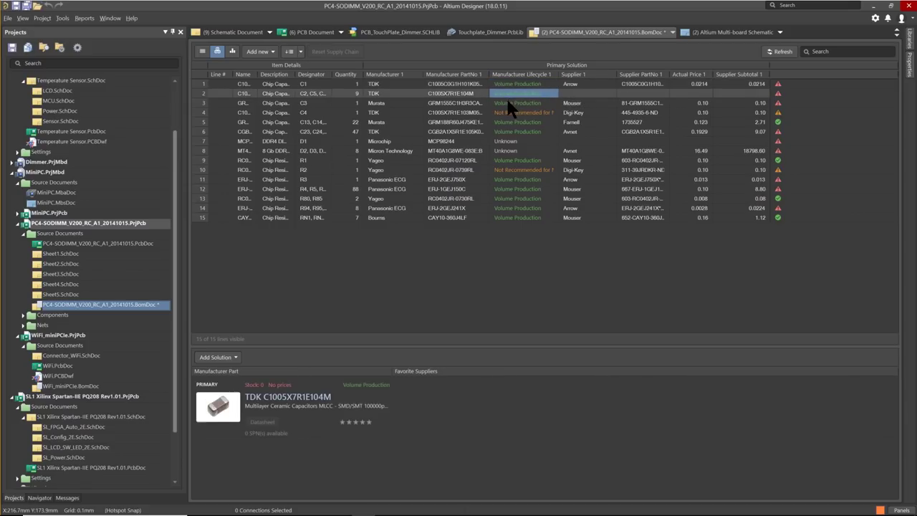
click(503, 103)
click(502, 111)
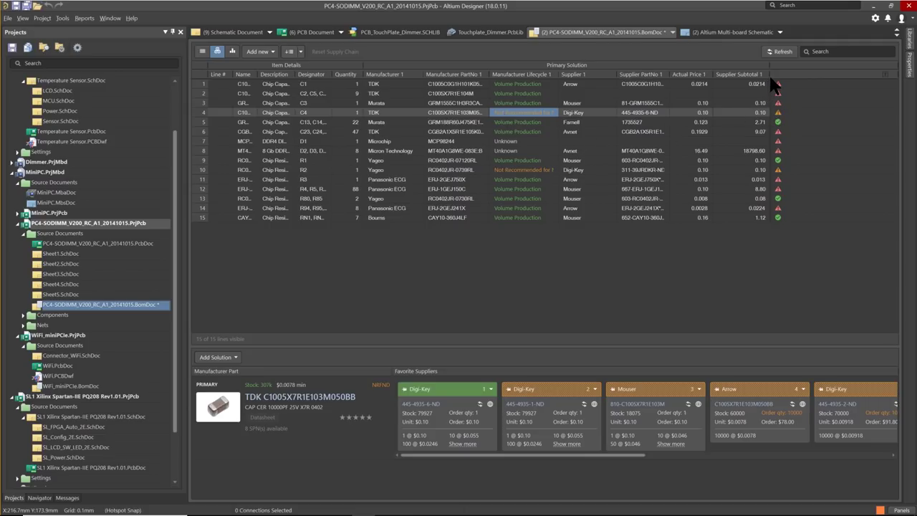
mouse_move(777, 86)
mouse_move(778, 113)
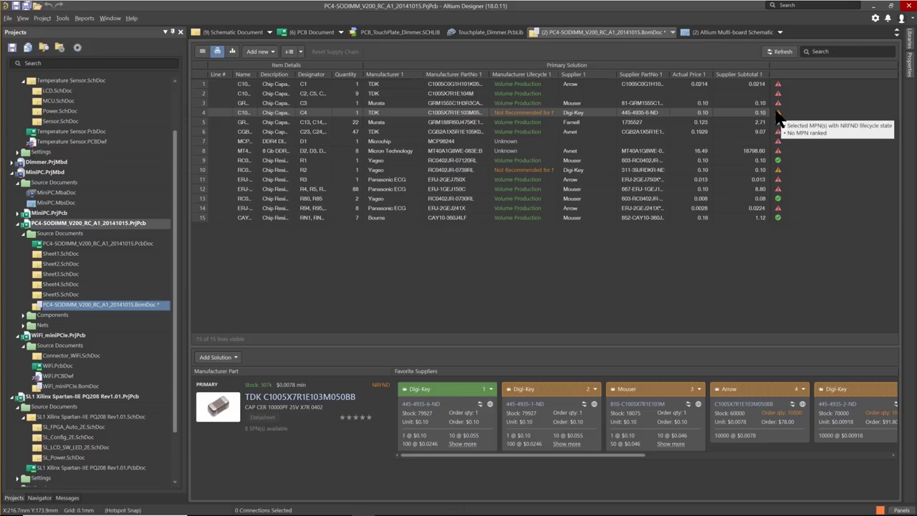
Step: Rate C4's TDK C1005X7R1E103M050BB part four stars and keep the BOM document properties pinned open
click(360, 417)
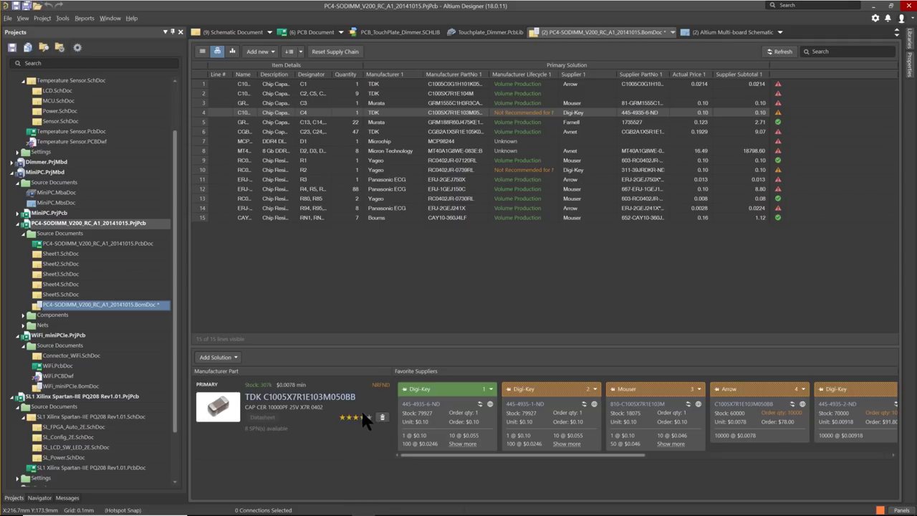
click(908, 68)
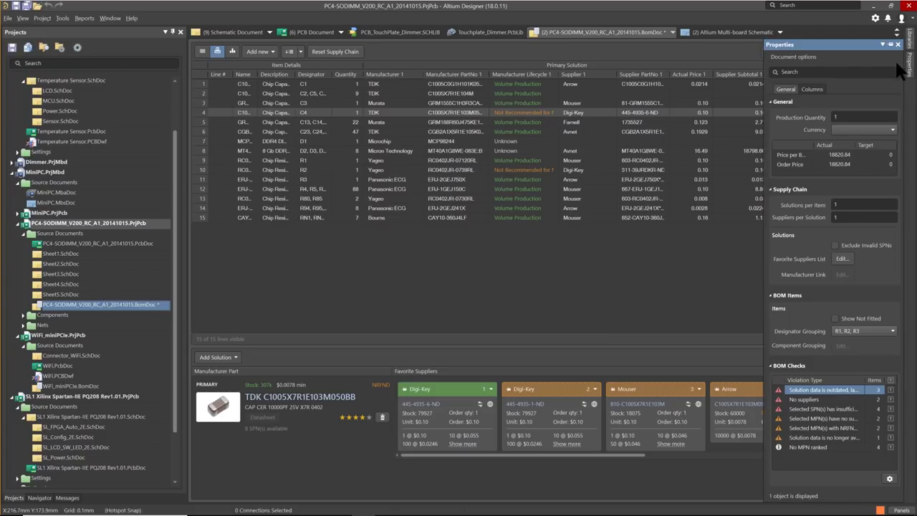
click(890, 44)
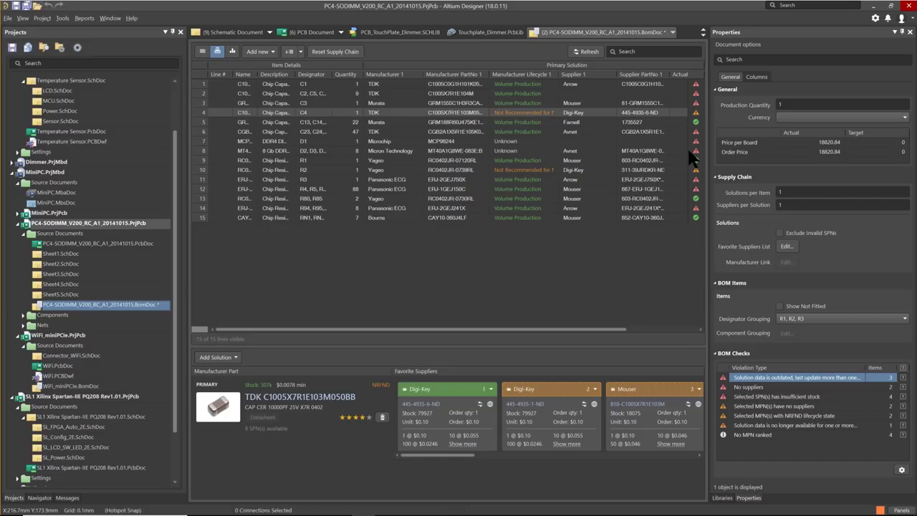
Step: Start a manual solution for the D1 Microchip part and review the first MCP98244 supplier offer's parameters, documents and pricing
mouse_move(690, 153)
click(503, 142)
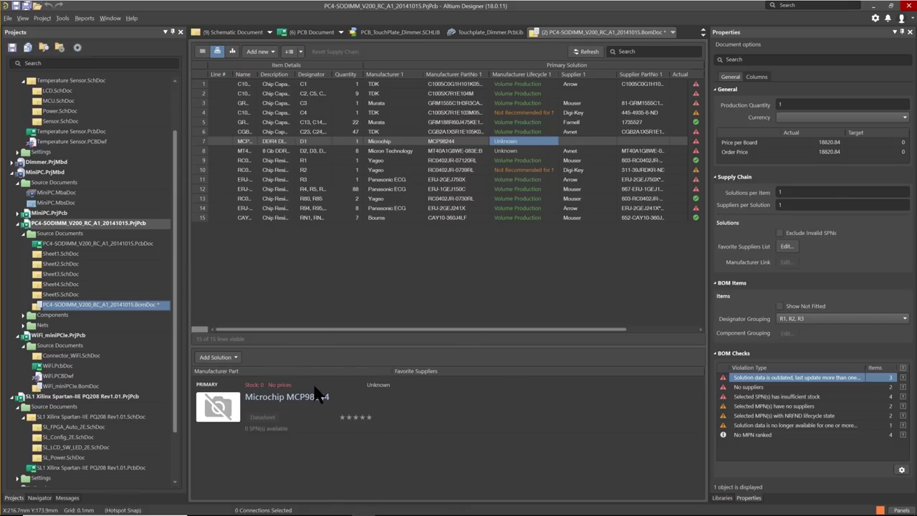
click(208, 357)
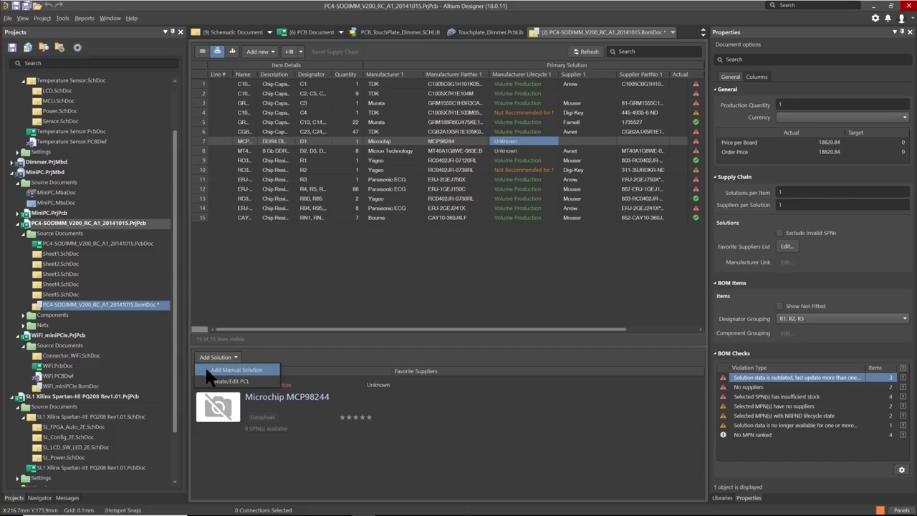
click(212, 370)
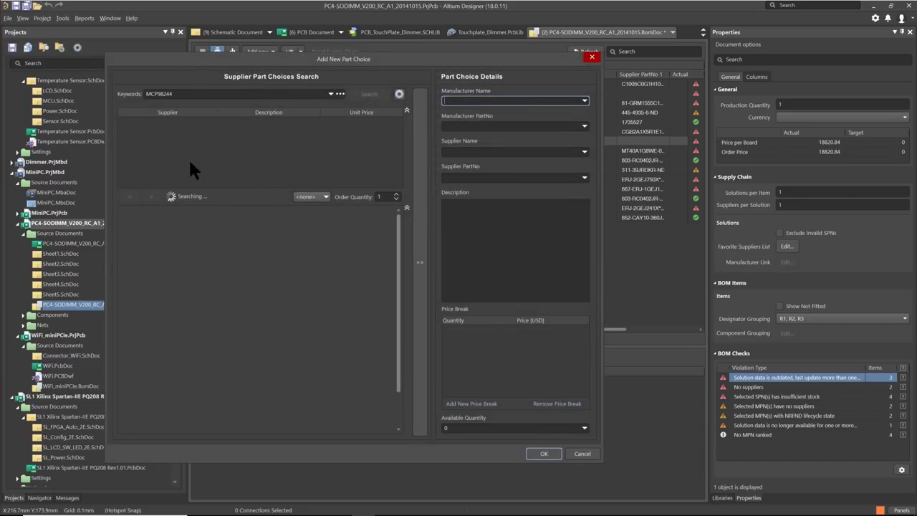
drag(181, 199, 190, 307)
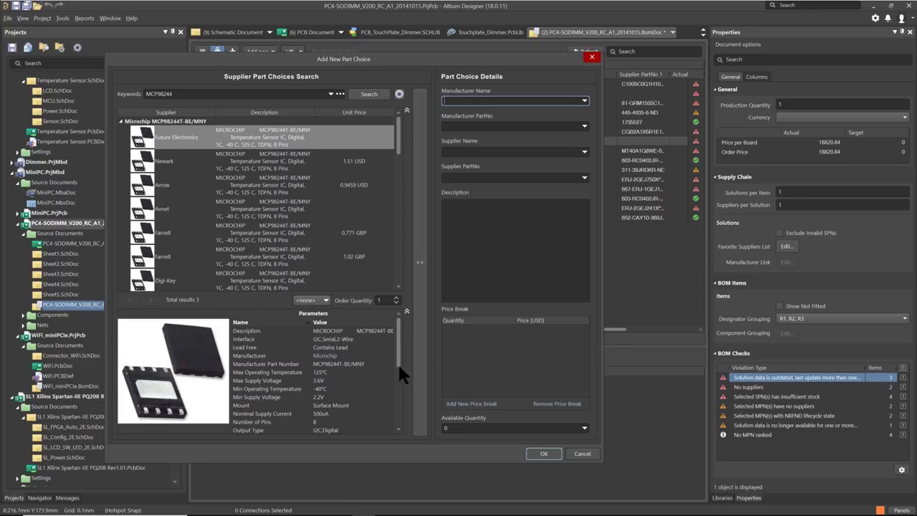
scroll(393, 369, down, 5)
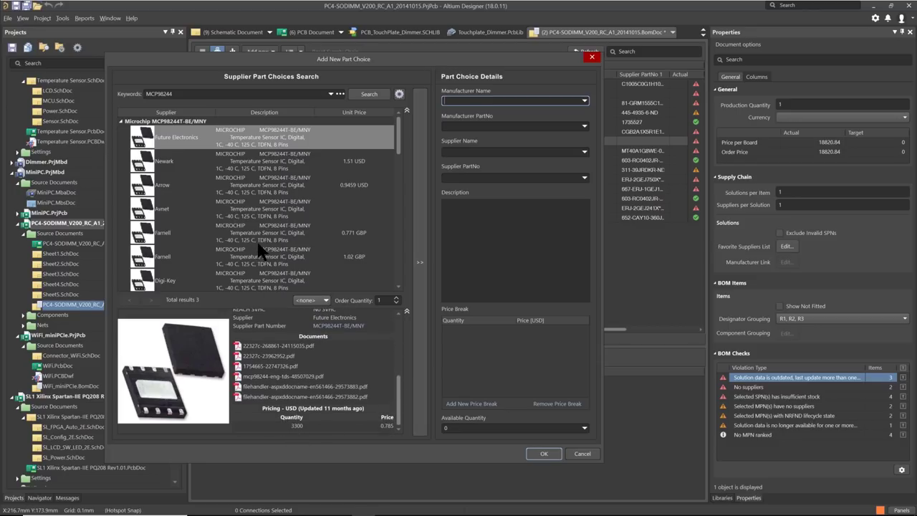
Step: Add Arrow's MCP98244T-BE/MNY offer as D1's manual solution and rate it four stars
click(267, 195)
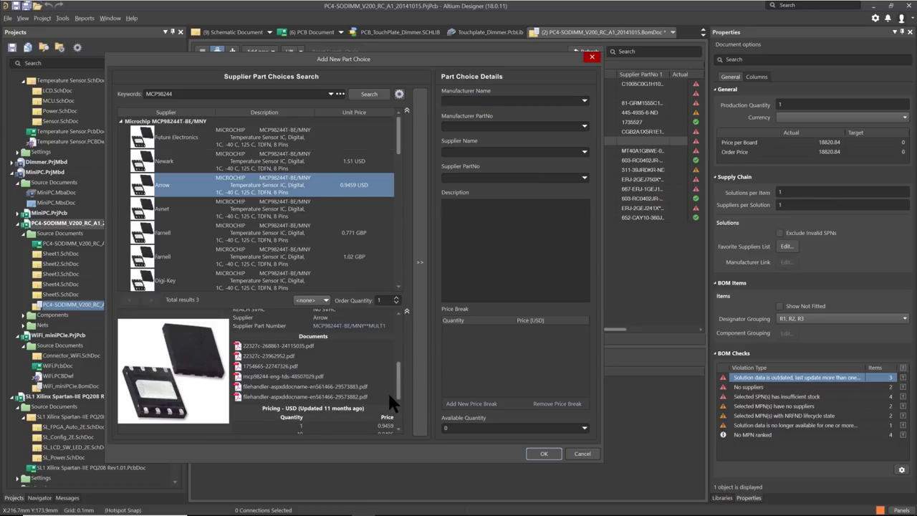
scroll(401, 404, down, 3)
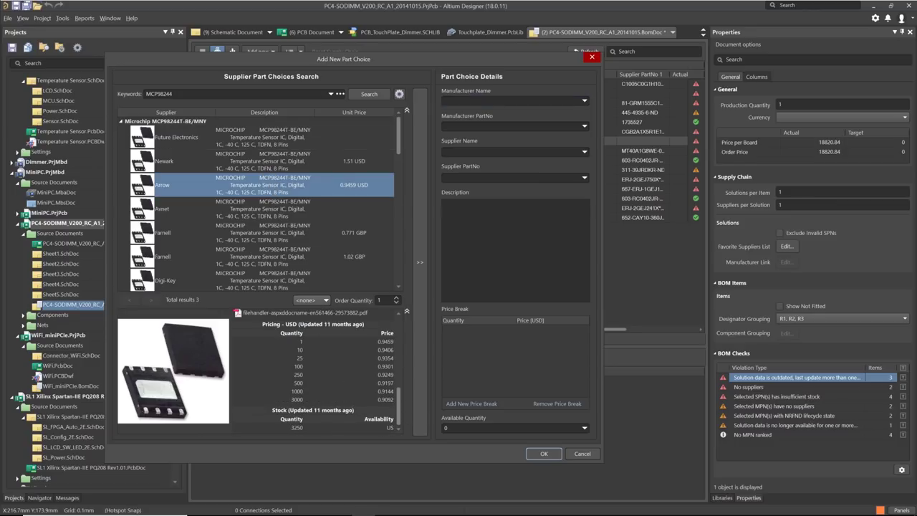
click(418, 405)
click(544, 454)
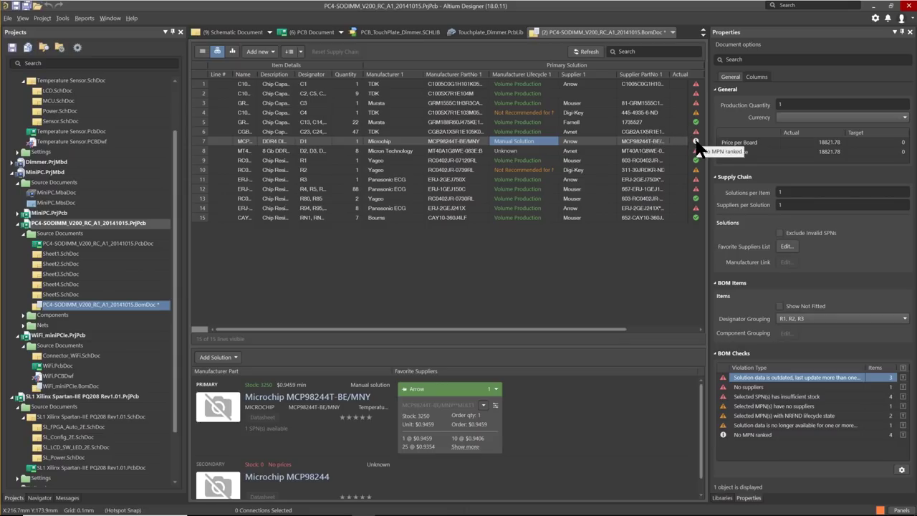
click(366, 417)
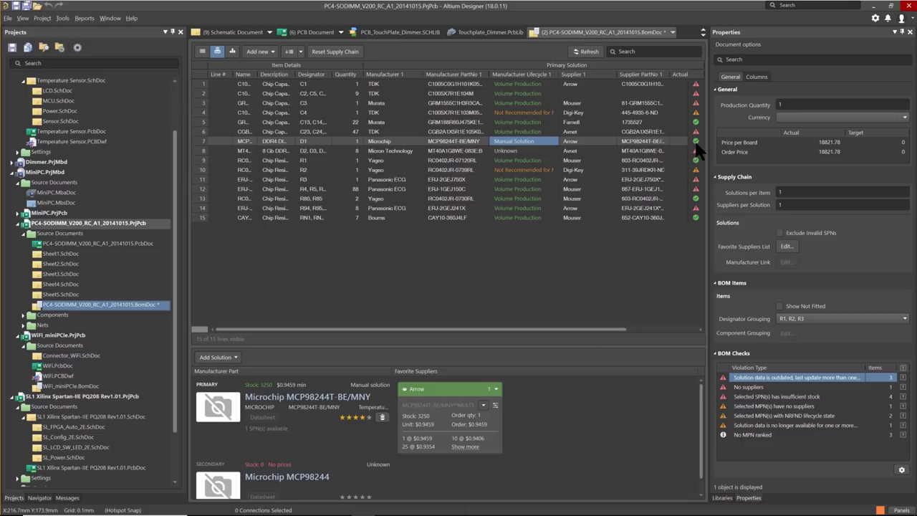
mouse_move(694, 142)
Step: Set the BOM's production quantity to 1000
click(785, 105)
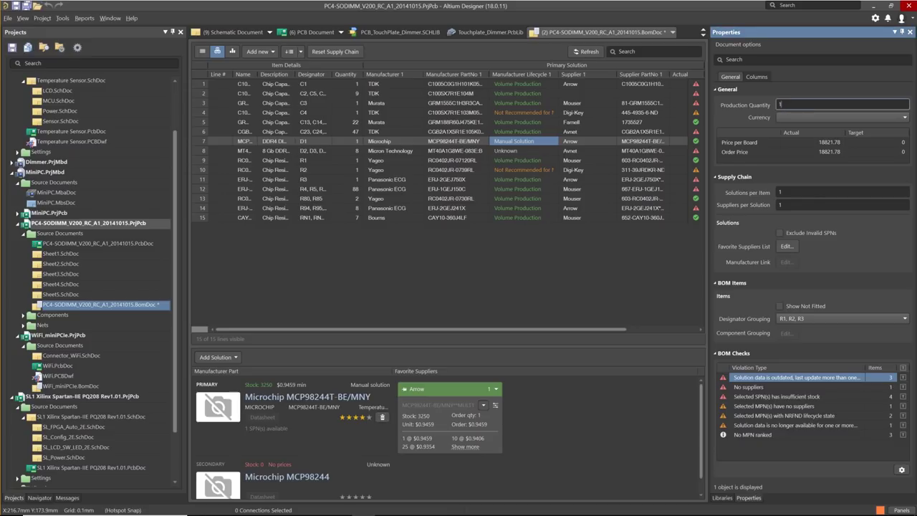
text(000)
key(Return)
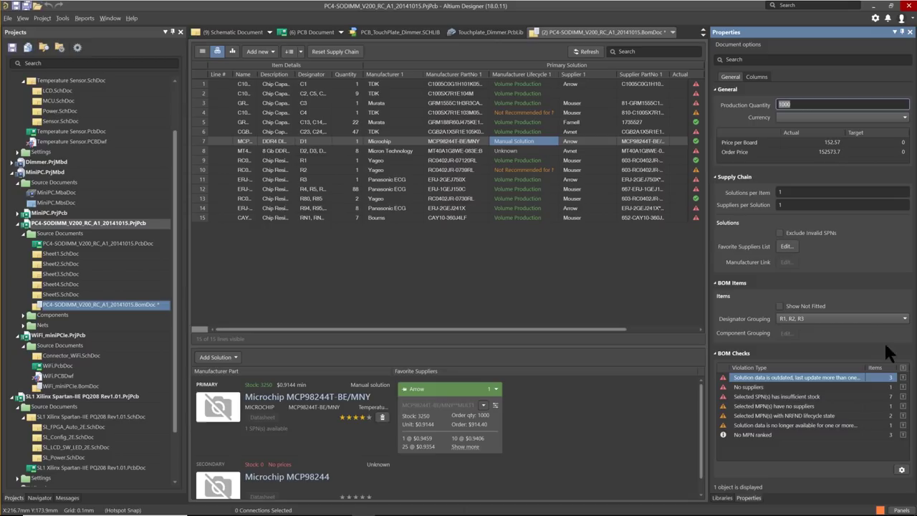
Step: Review the report modes of the BOM check violations, and bring up the list of available BOM columns
click(901, 469)
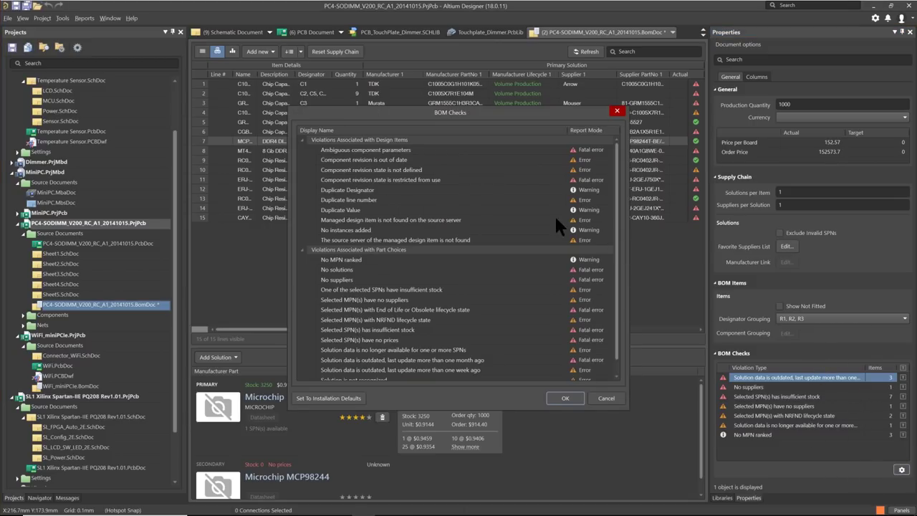
click(576, 150)
click(569, 159)
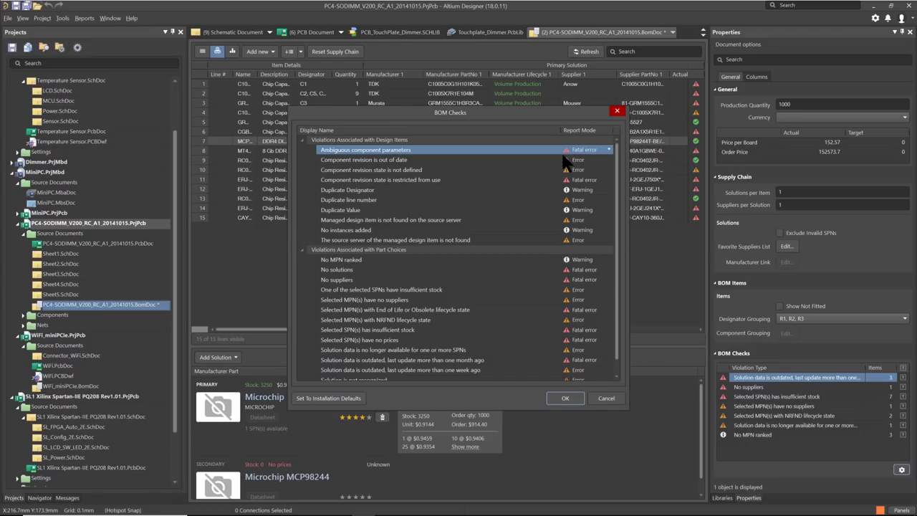
click(618, 111)
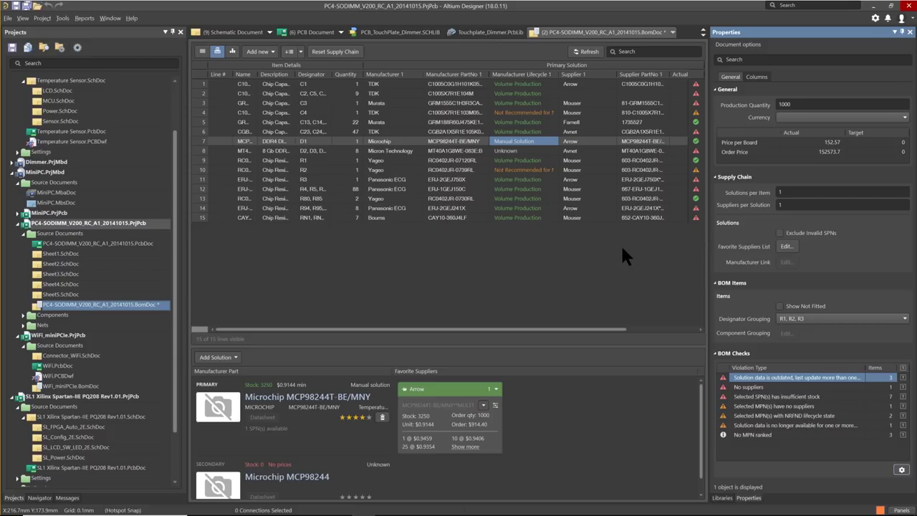
click(754, 77)
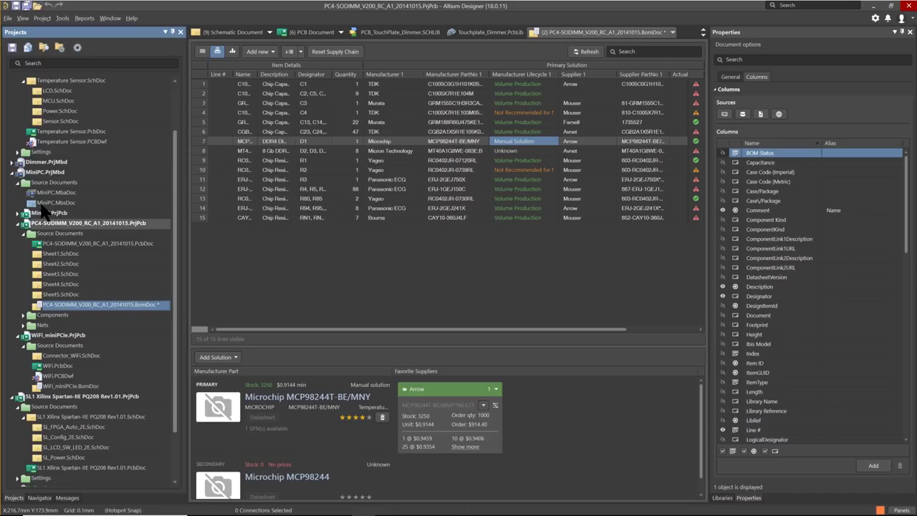
Step: Open the multi-board schematic MiniPC.MbsDoc and inspect the source projects and mated connectors of modules M2, M3 and M4
double_click(56, 202)
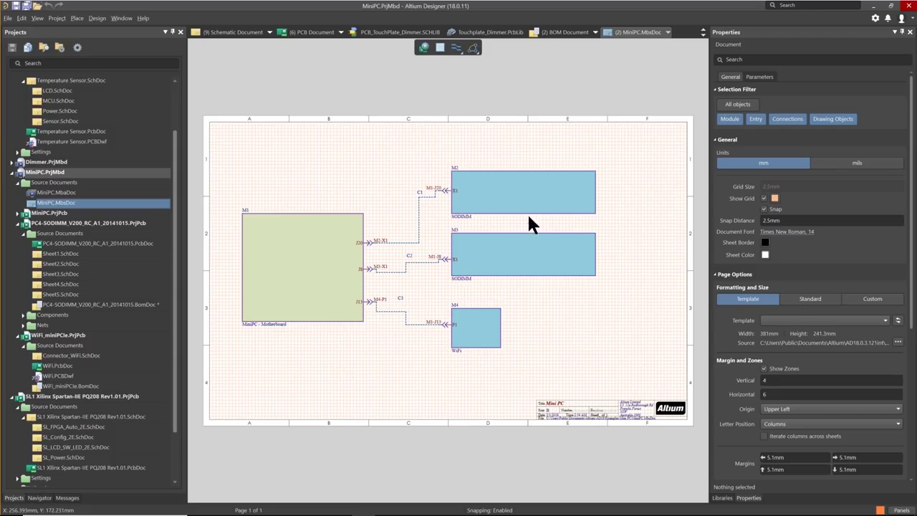
click(533, 266)
ctrl+scroll(548, 204, up, 1)
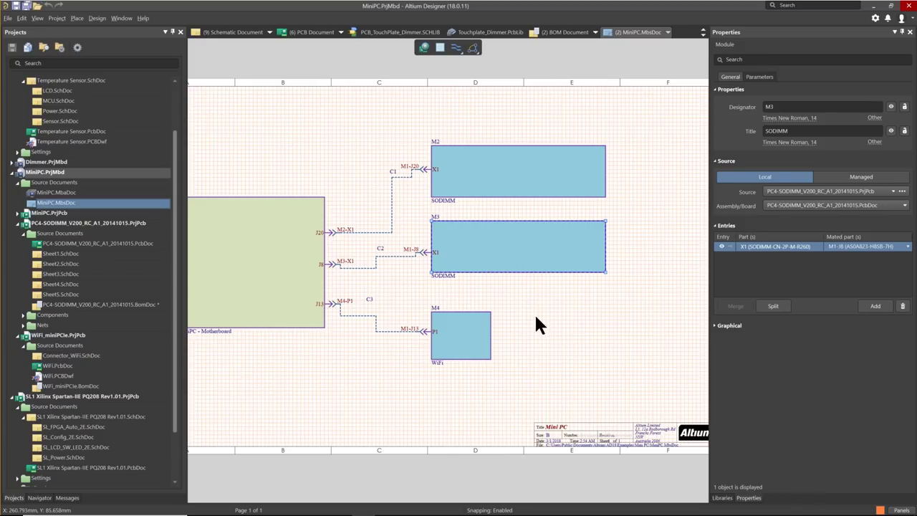
click(535, 315)
click(490, 187)
click(491, 237)
click(459, 342)
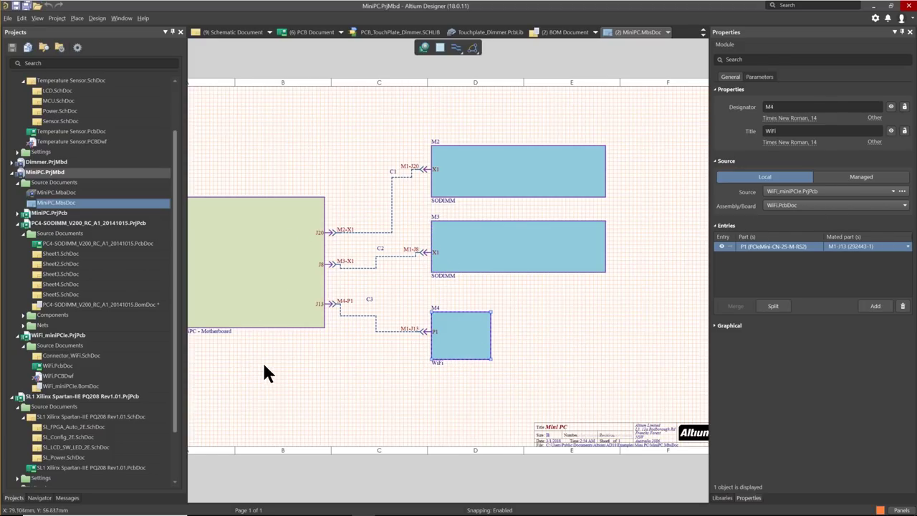
scroll(401, 380, left, 2)
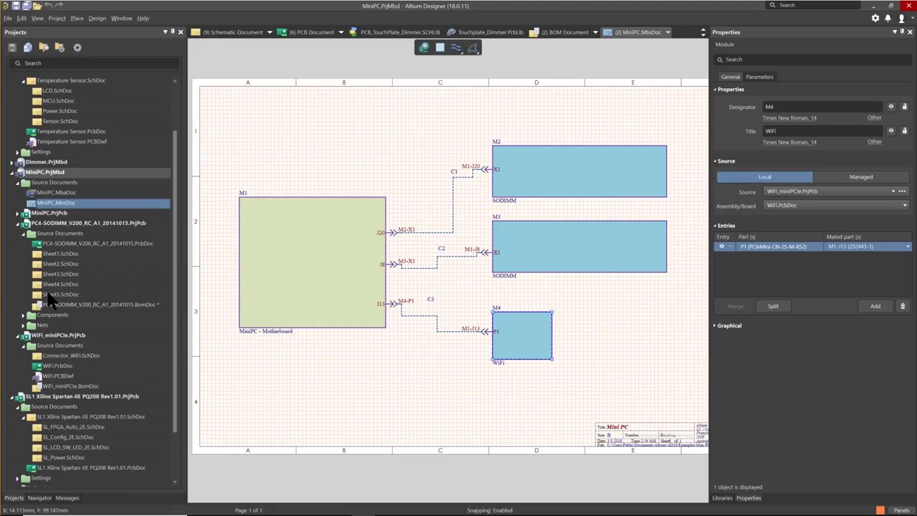
Step: Open the multi-board assembly MiniPC.MbaDoc, view it at an angle, and bring up its list of boards and case models
double_click(43, 194)
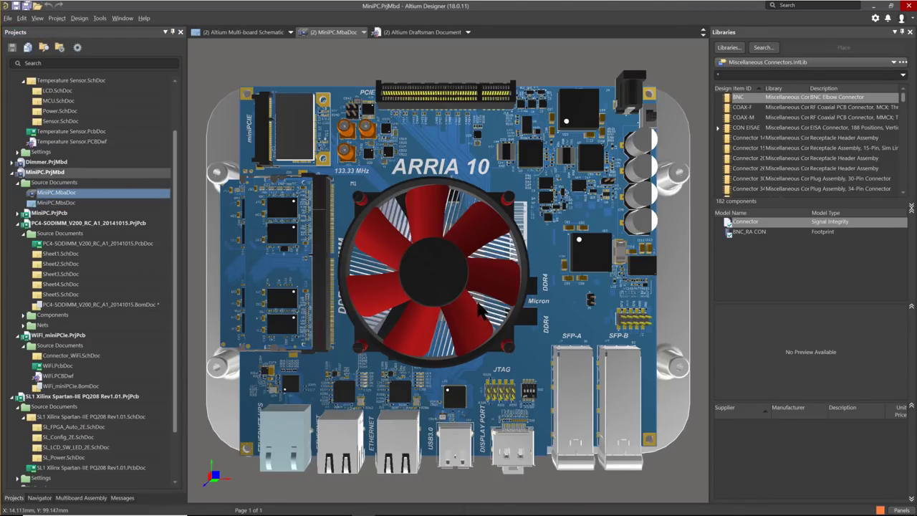
shift+right_drag(451, 285, 458, 237)
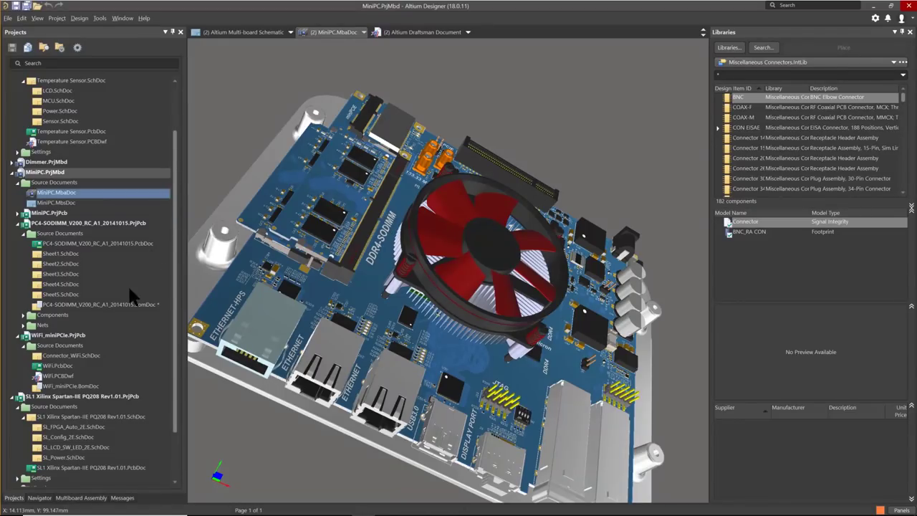
click(84, 498)
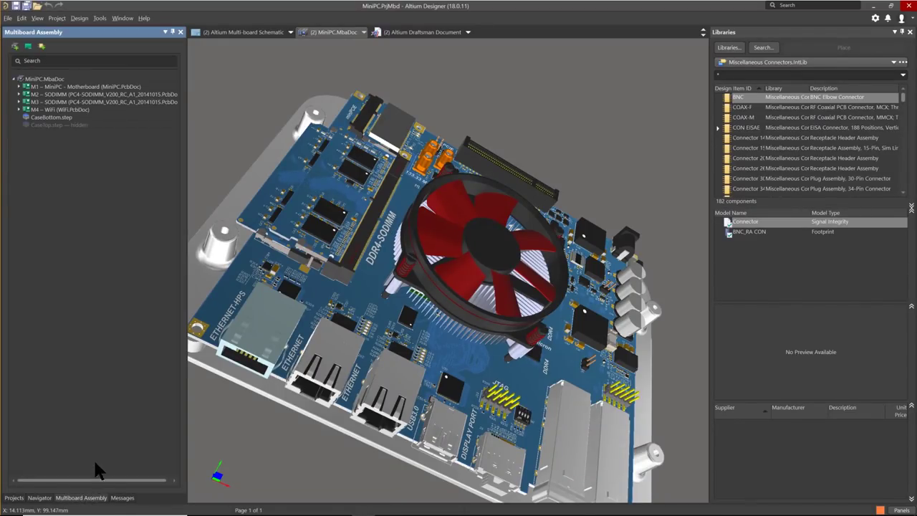
Step: Show the hidden CaseTop.step model and inspect the closed case from its connector side
click(63, 118)
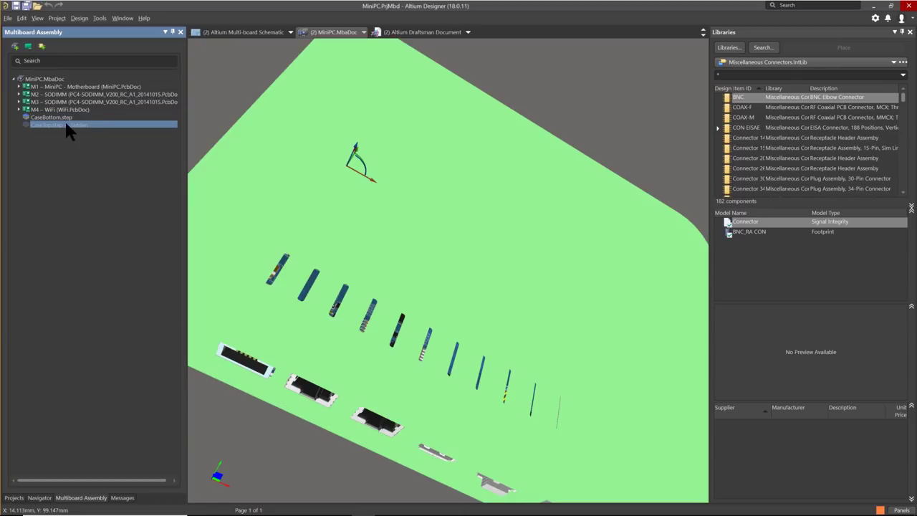
click(67, 127)
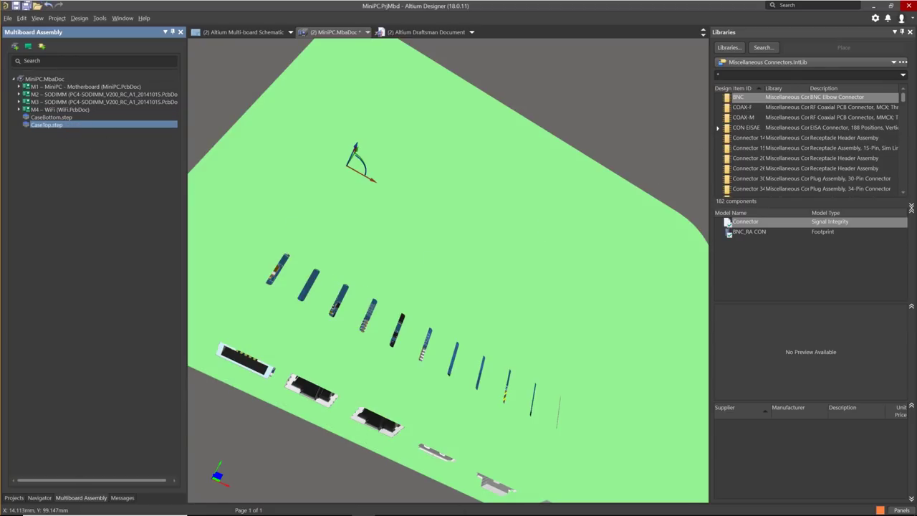
click(361, 282)
mouse_move(362, 283)
right_down()
mouse_move(405, 250)
mouse_move(537, 308)
mouse_move(585, 299)
mouse_move(606, 280)
mouse_move(611, 232)
mouse_move(491, 303)
mouse_move(372, 251)
mouse_move(416, 293)
mouse_move(351, 272)
right_up()
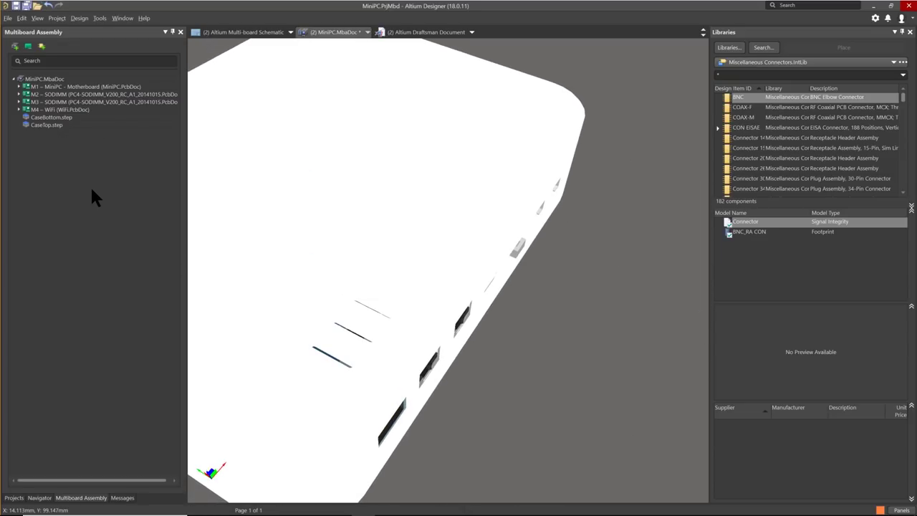
Step: Hide the CaseTop.step and CaseBottom.step models so only the boards are shown in the assembly
click(65, 124)
click(68, 127)
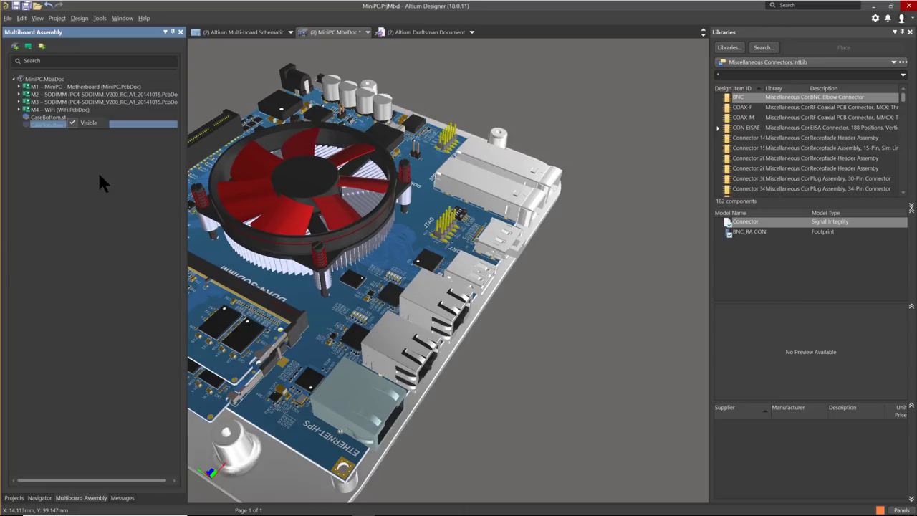
click(69, 118)
click(72, 119)
Step: Move the M4 WiFi module out of its miniPCIe connector until it sits clear of the motherboard's edge
shift+right_drag(348, 247, 389, 249)
click(274, 193)
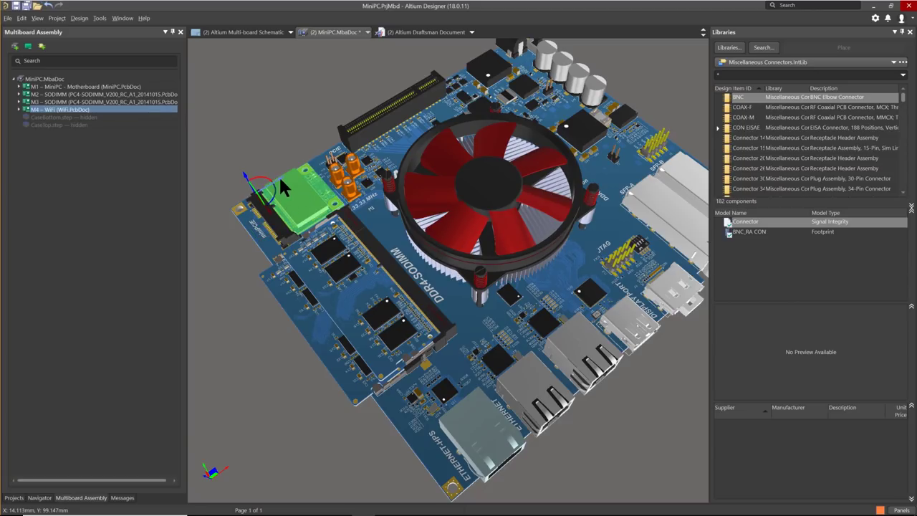
drag(280, 181, 242, 119)
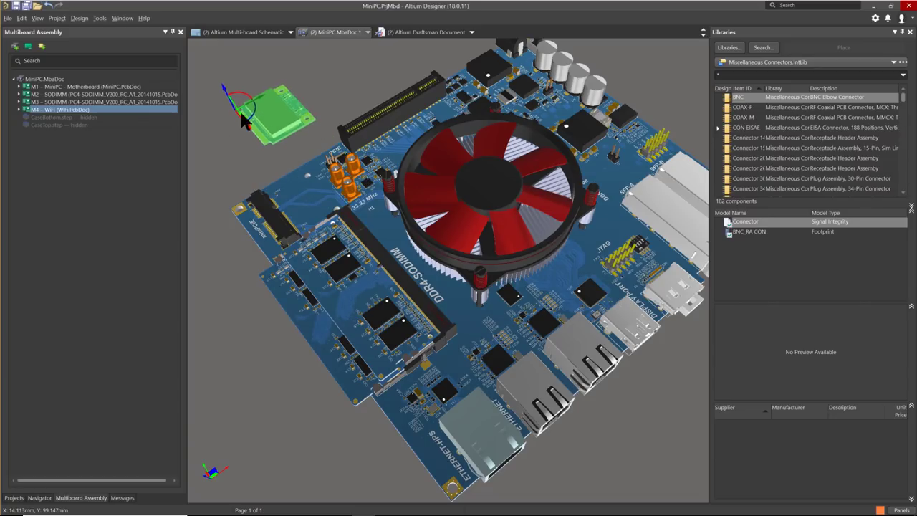
click(221, 164)
Step: Shift the detached M4 WiFi module slightly further from the motherboard along its blue axis
key(0)
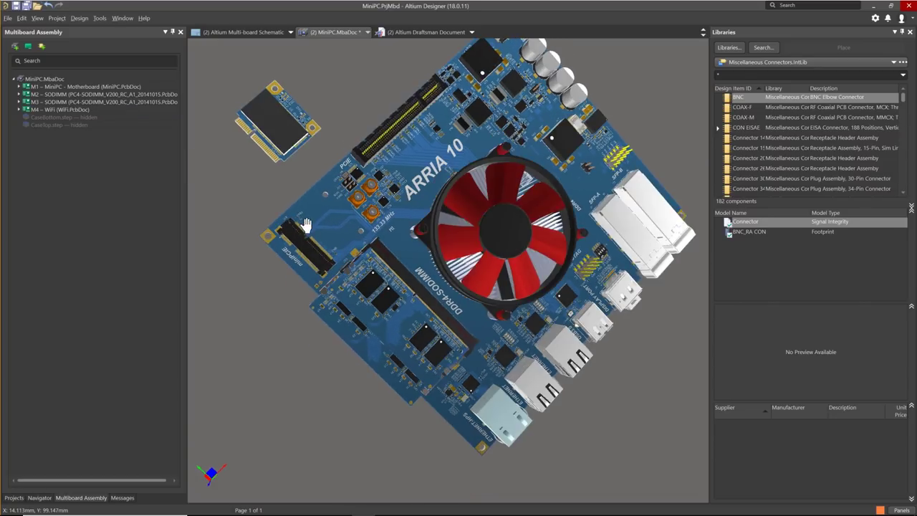
shift+right_drag(306, 224, 240, 137)
ctrl+scroll(240, 137, up, 3)
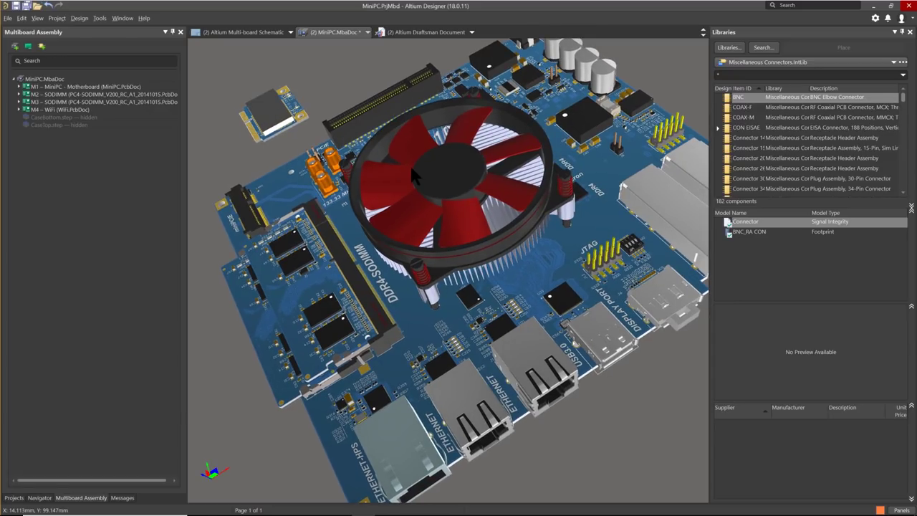
click(247, 104)
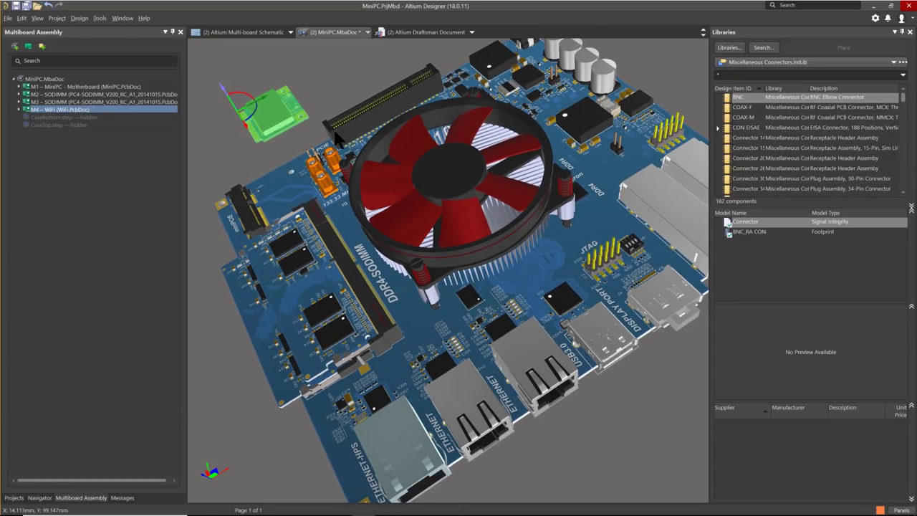
drag(219, 84, 214, 66)
click(236, 141)
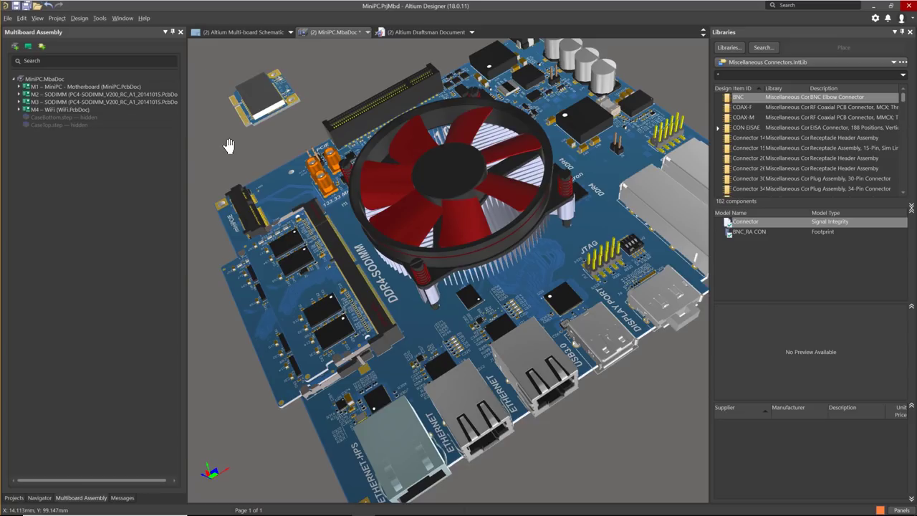
Step: Align the underside plane of the detached M4 WiFi module with the inner contact face of the motherboard's miniPCIe connector
shift+right_drag(227, 143, 267, 160)
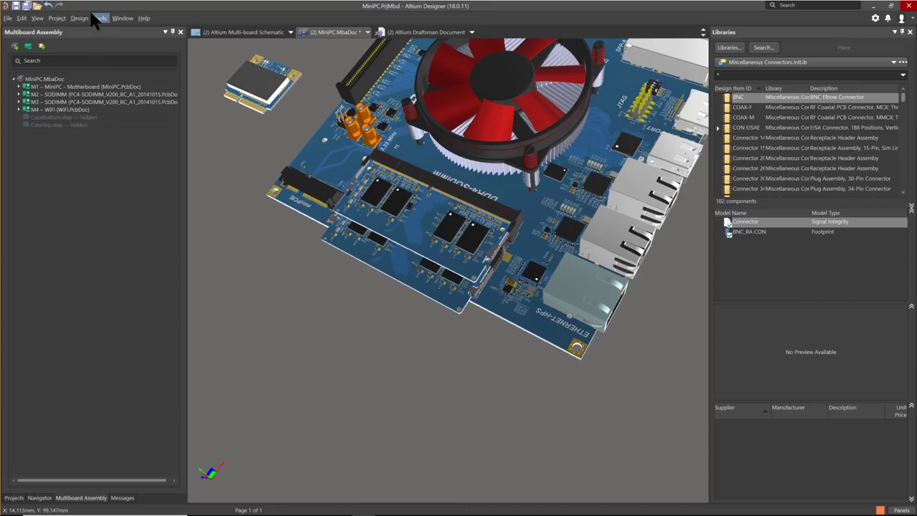
click(99, 18)
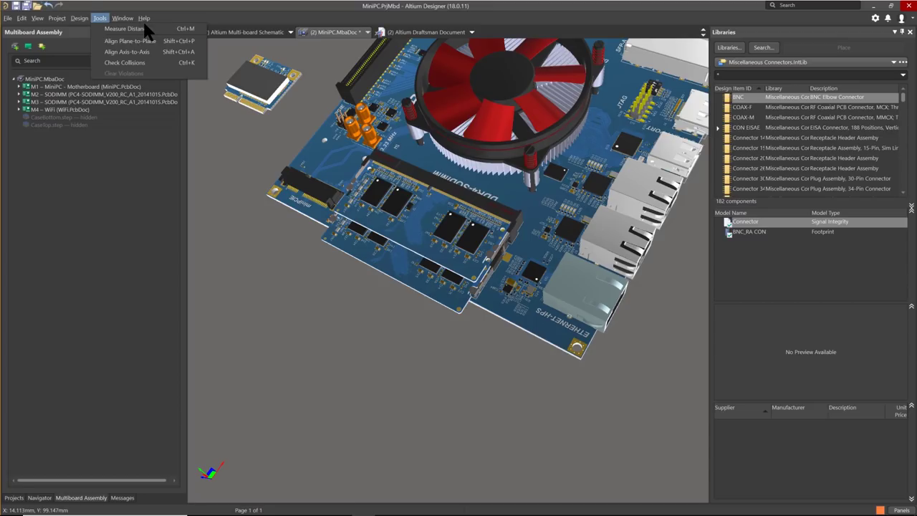
click(104, 51)
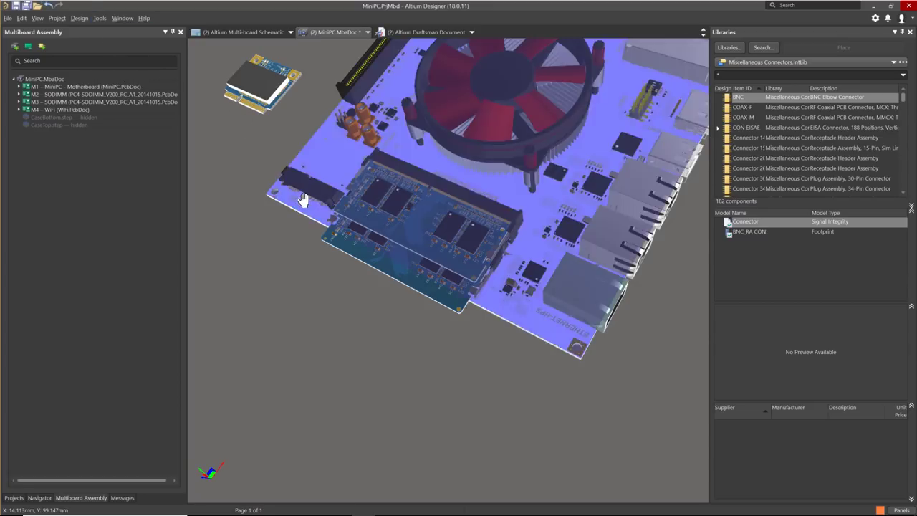
mouse_move(329, 188)
shift+right_down()
mouse_move(282, 219)
mouse_move(314, 192)
shift+right_up()
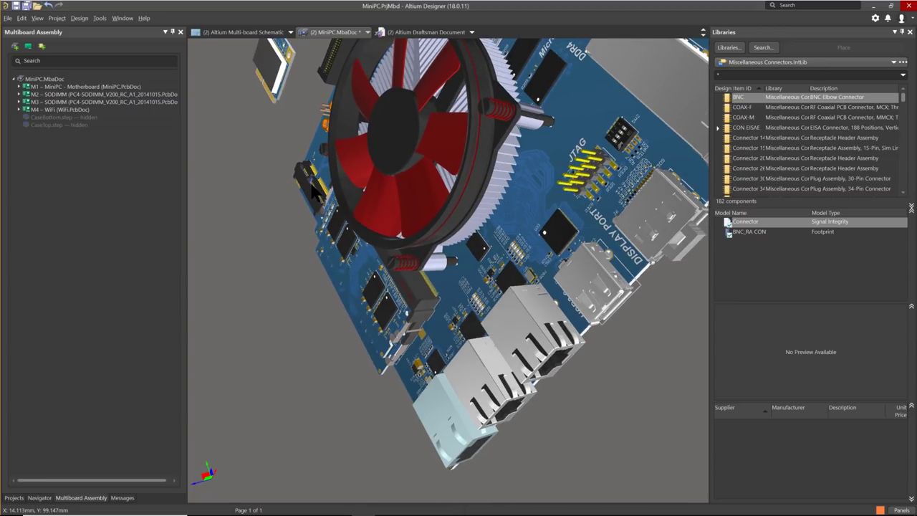
ctrl+scroll(317, 205, up, 3)
ctrl+scroll(317, 204, up, 3)
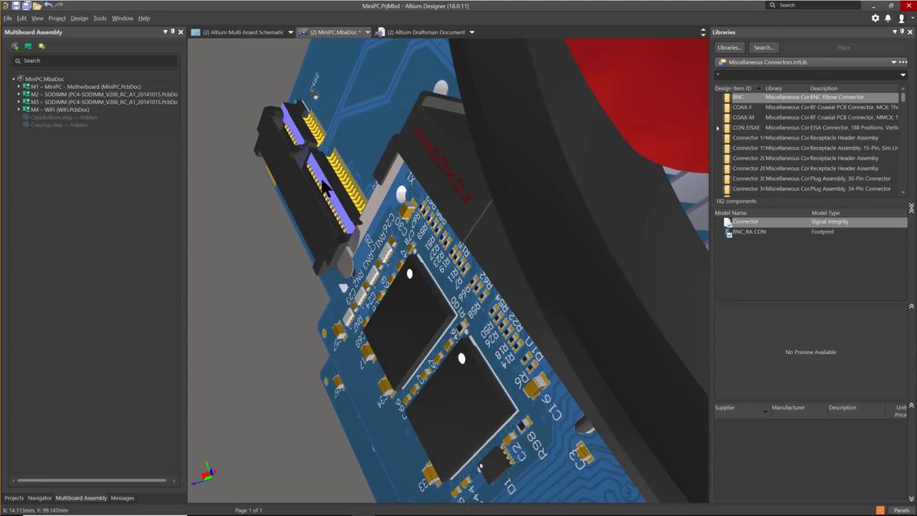
click(323, 188)
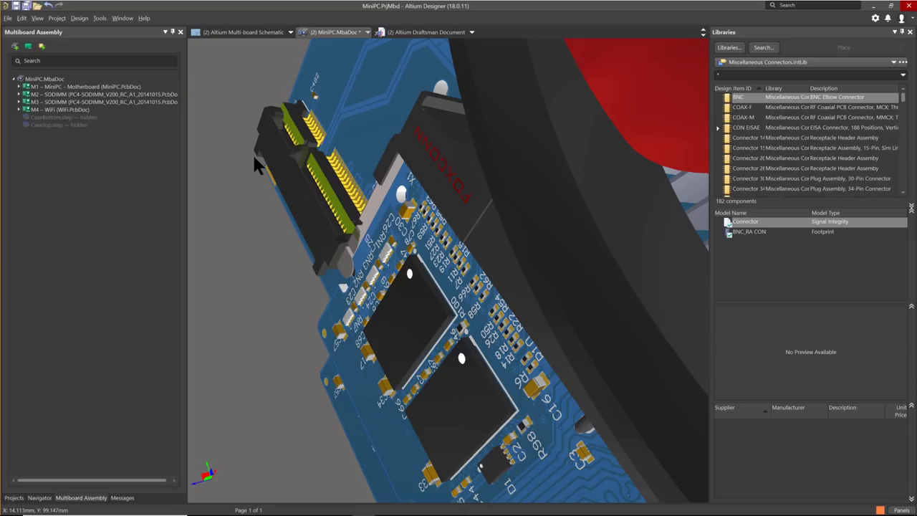
shift+right_drag(252, 153, 458, 180)
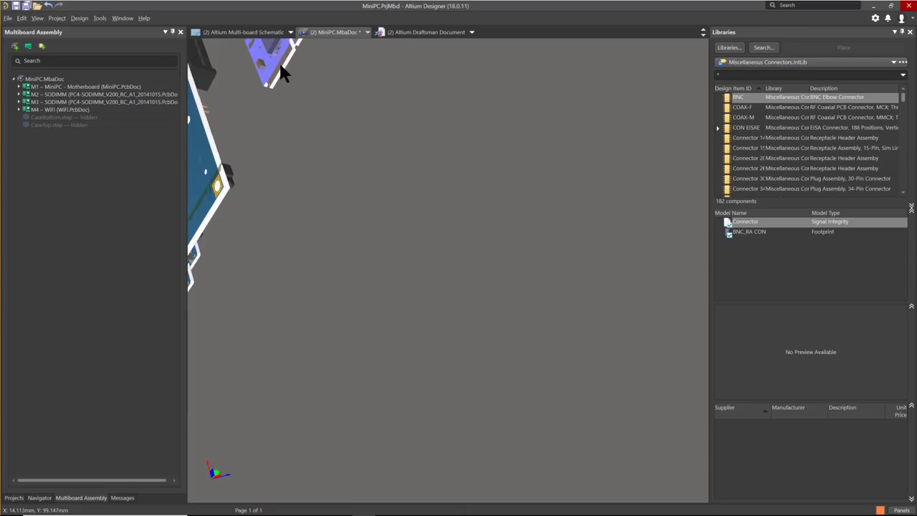
shift+right_drag(369, 122, 260, 151)
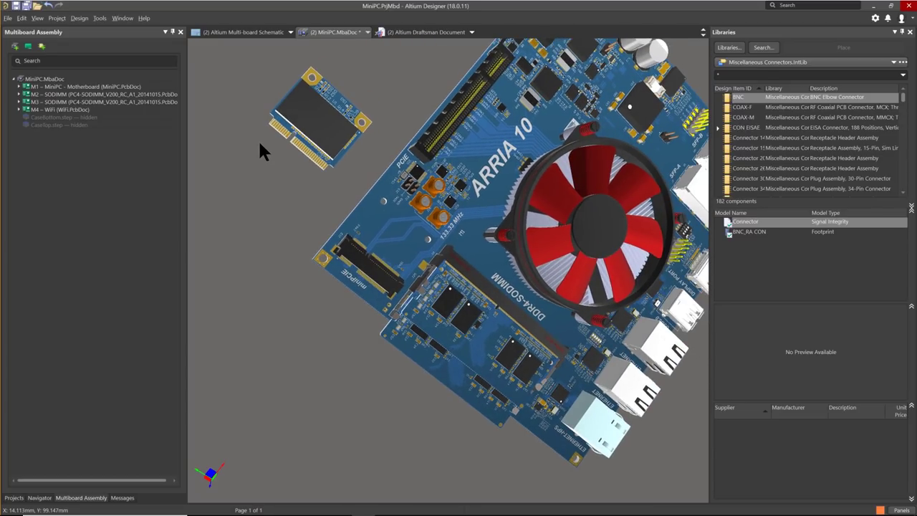
Step: Align the axis of the WiFi module's outer mounting hole with the motherboard hole beside the orange coaxial connectors
click(100, 18)
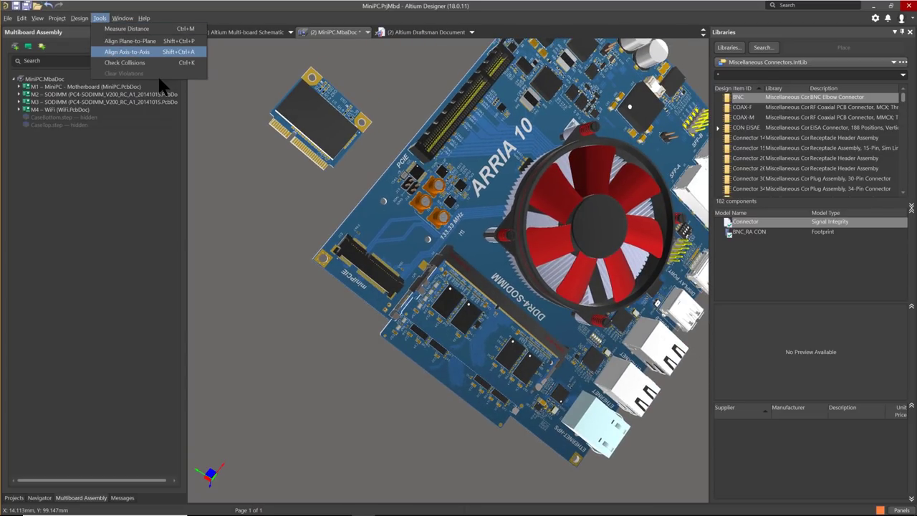
key(Escape)
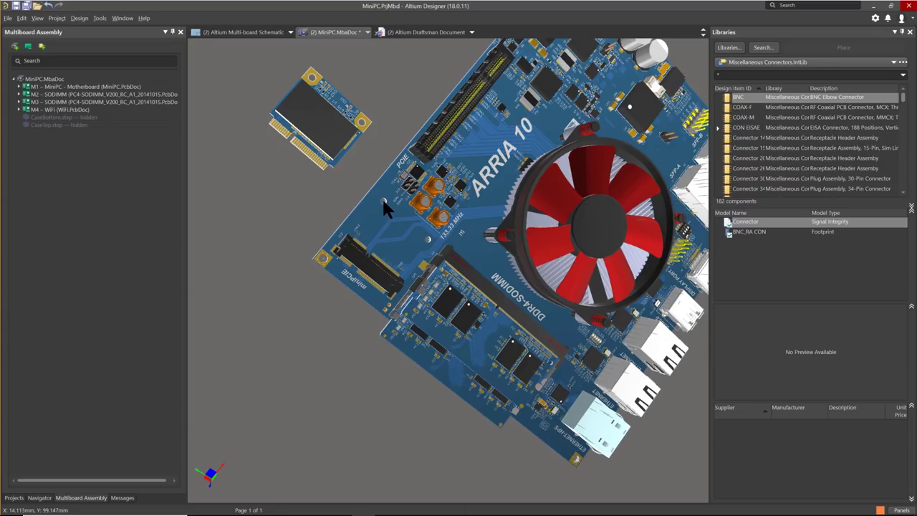
ctrl+scroll(383, 204, up, 5)
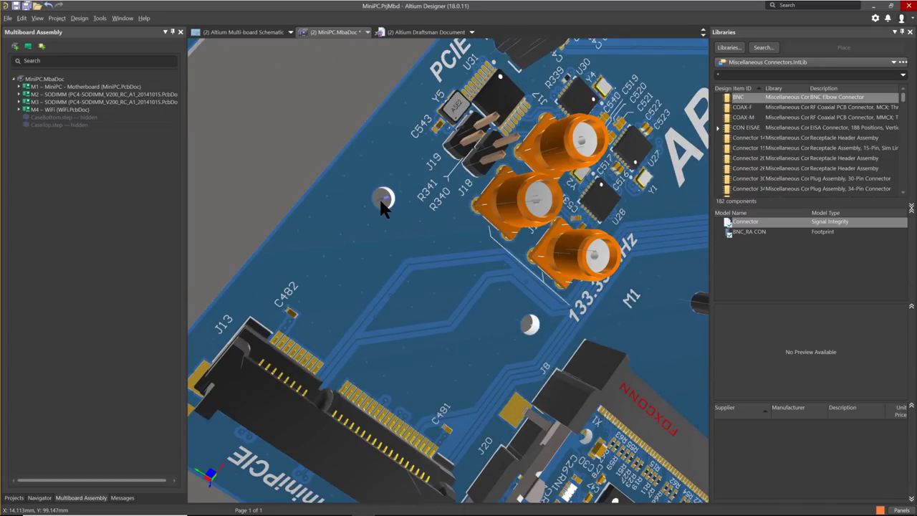
ctrl+scroll(368, 209, down, 6)
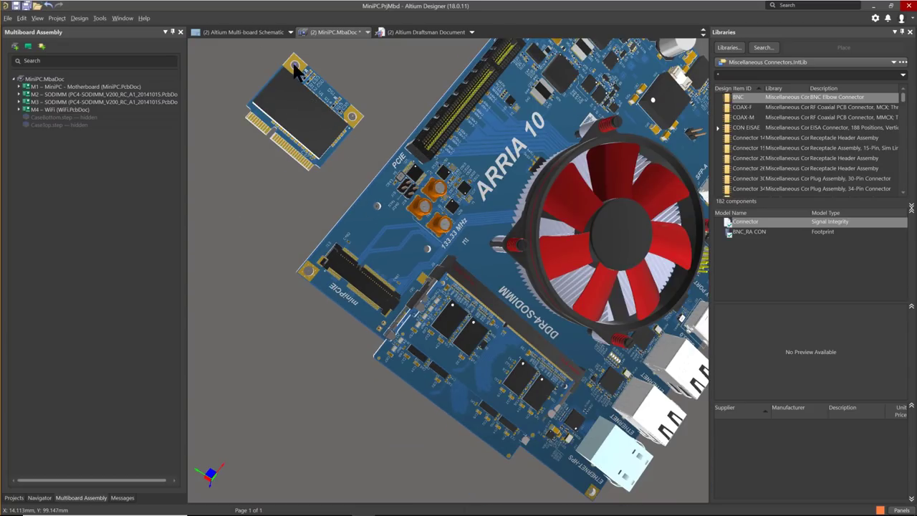
click(294, 63)
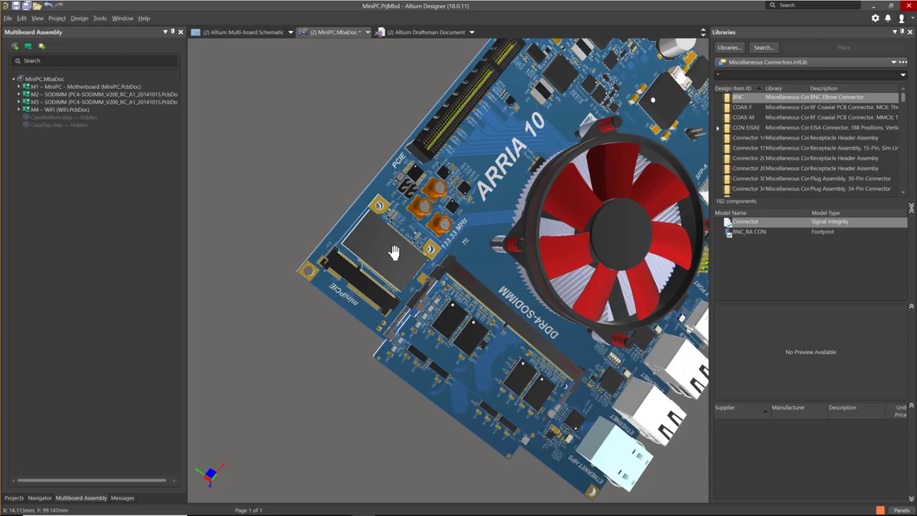
Step: Highlight the DDR4_SODIMM_BYTELINE0 nets of the M1 motherboard and examine their routing between the fan and the SODIMM sockets
shift+right_drag(361, 228, 490, 204)
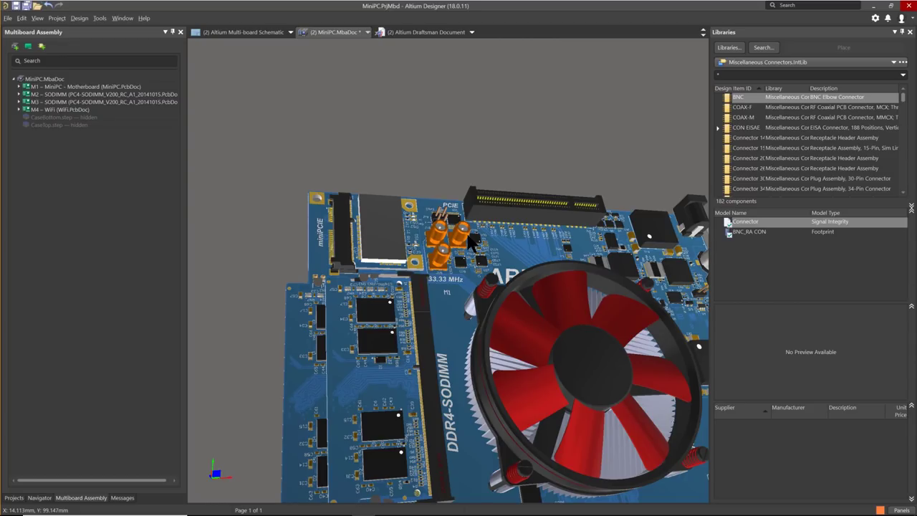
right_drag(437, 322, 421, 225)
click(20, 87)
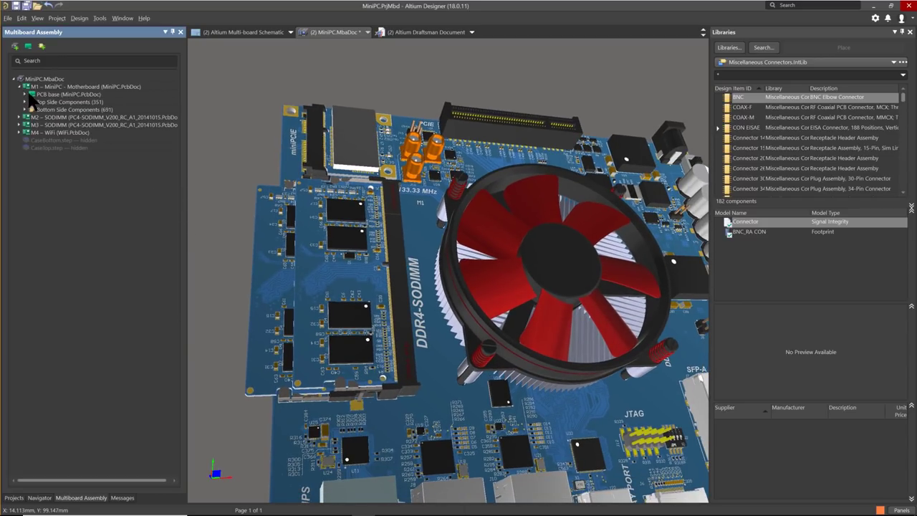
click(27, 94)
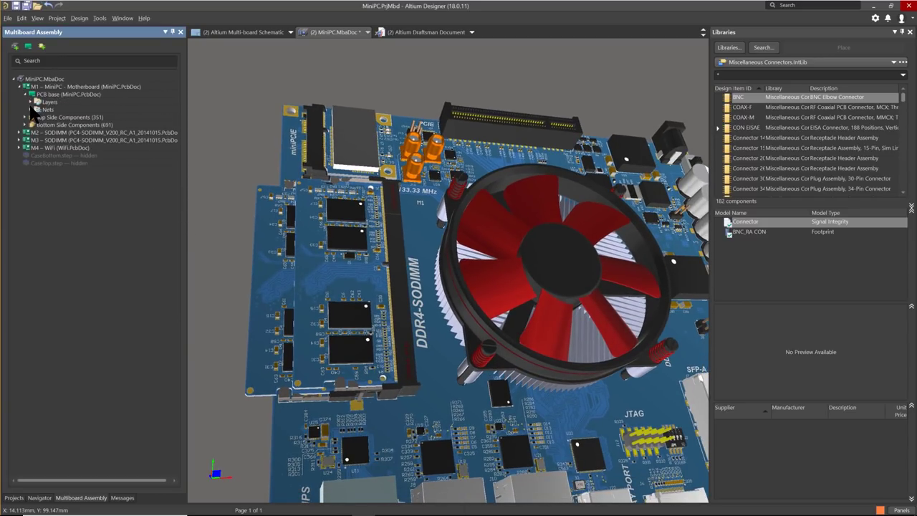
click(30, 109)
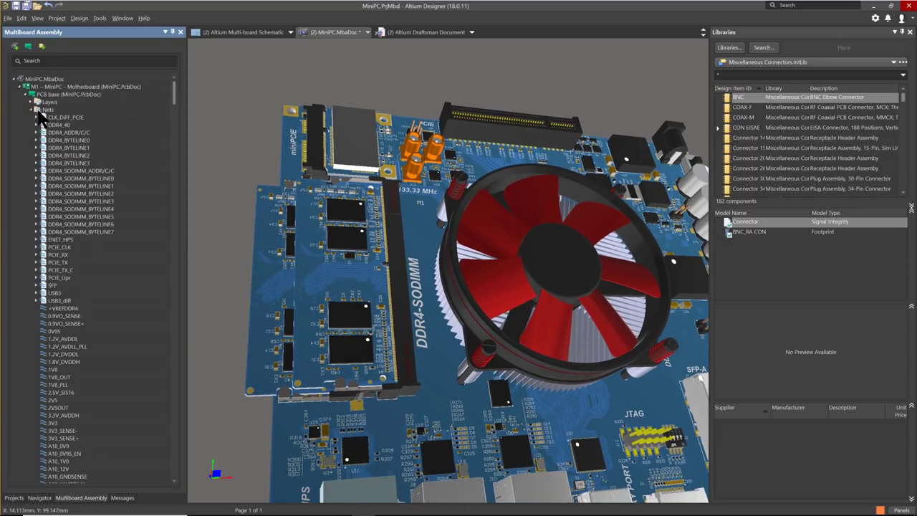
click(72, 178)
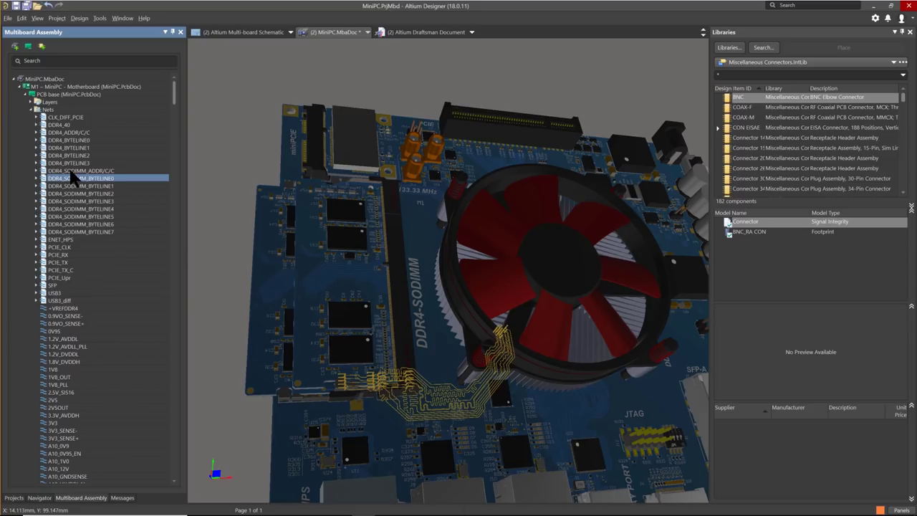
shift+right_drag(470, 369, 432, 401)
ctrl+scroll(452, 388, up, 5)
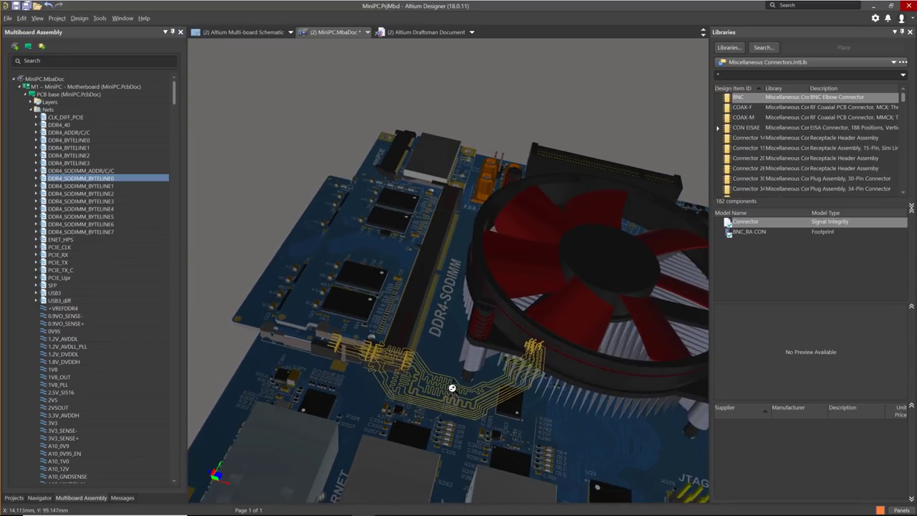
ctrl+scroll(452, 388, up, 6)
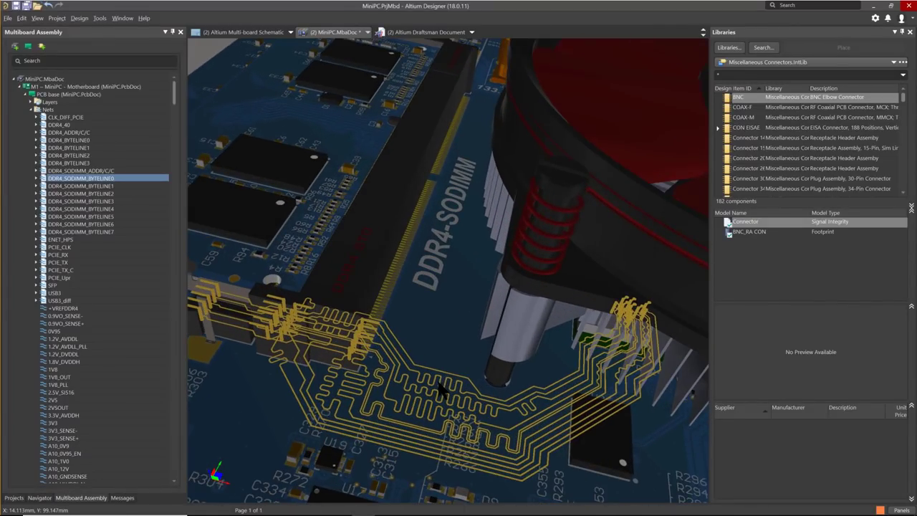
right_drag(442, 347, 179, 211)
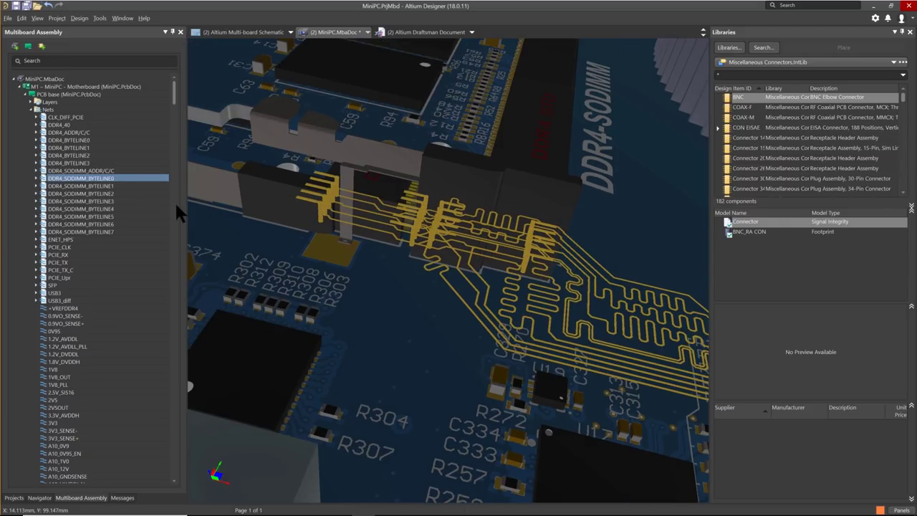
Step: Highlight the BL0 nets of the M3 SODIMM board as well and examine how they continue from the motherboard's traces
click(31, 110)
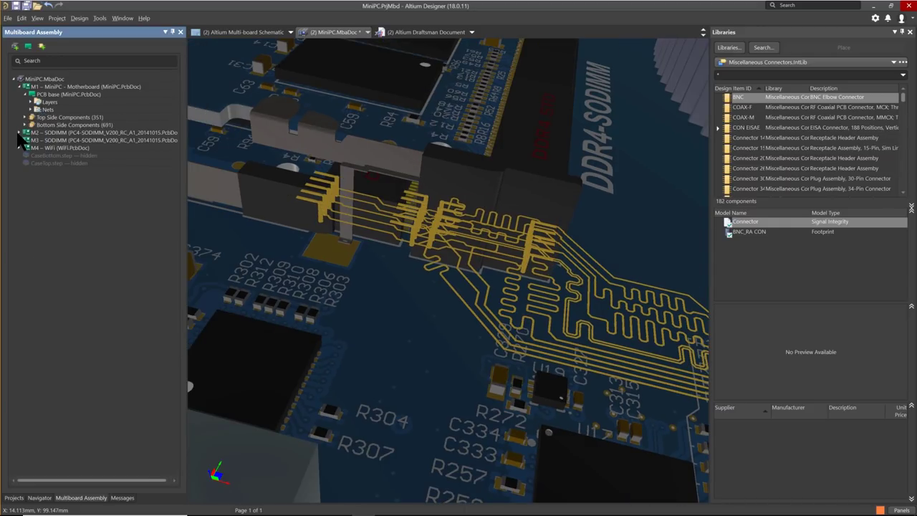
click(20, 141)
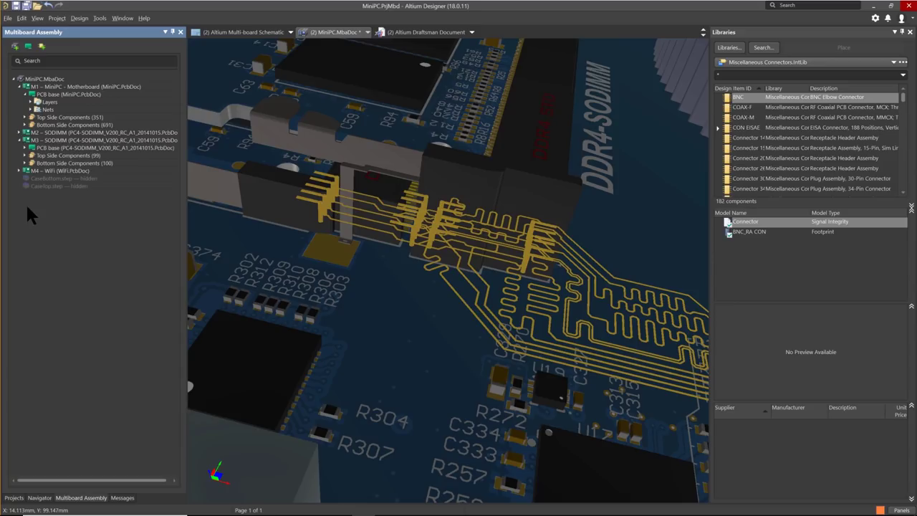
click(26, 148)
click(32, 163)
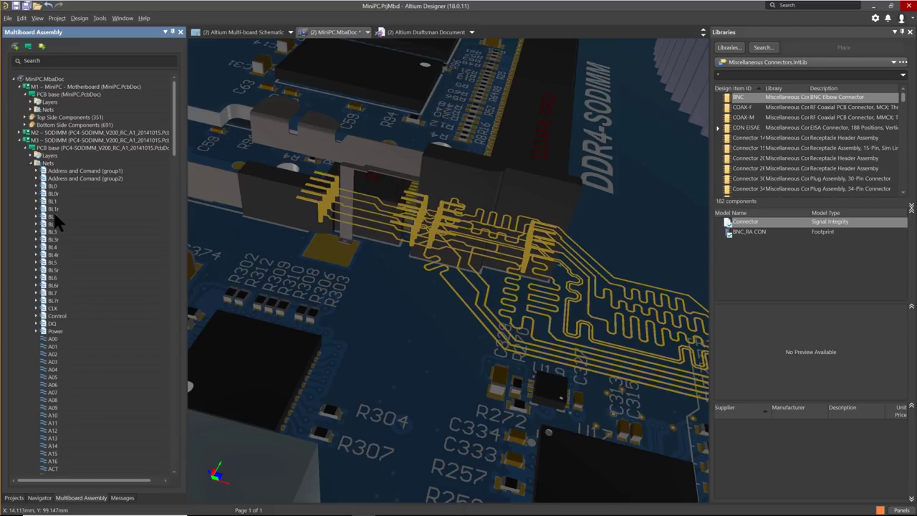
click(53, 186)
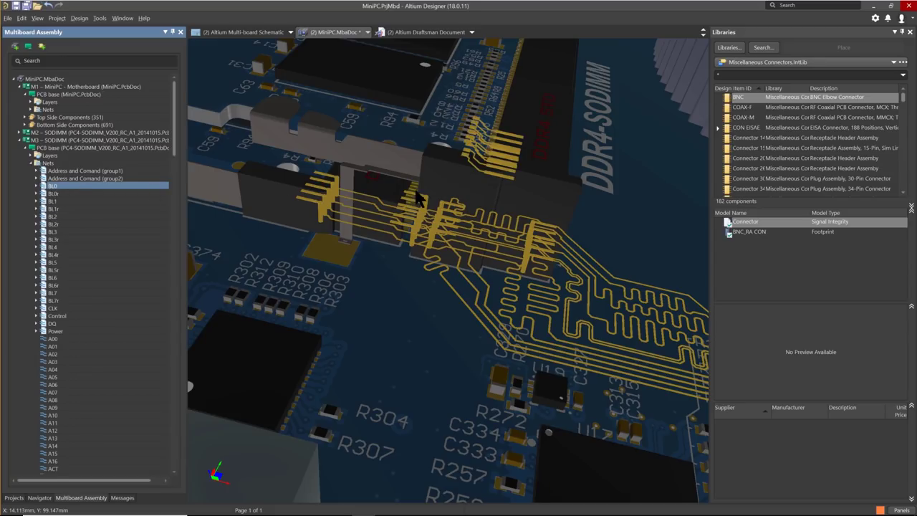
right_drag(505, 190, 567, 247)
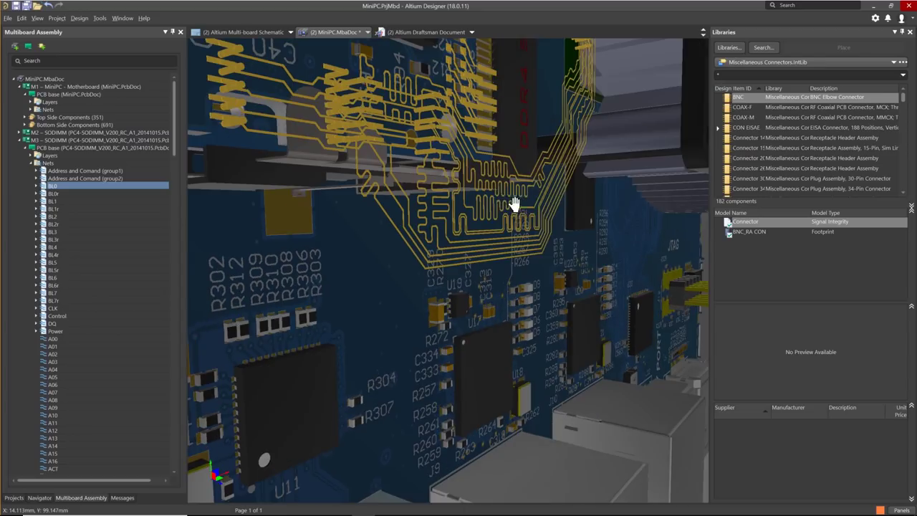
shift+right_drag(514, 204, 582, 177)
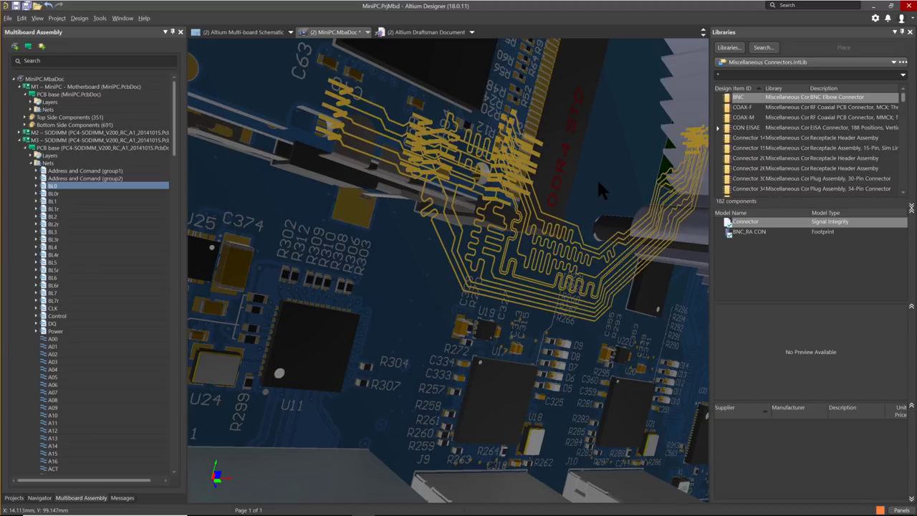
shift+right_drag(629, 127, 537, 156)
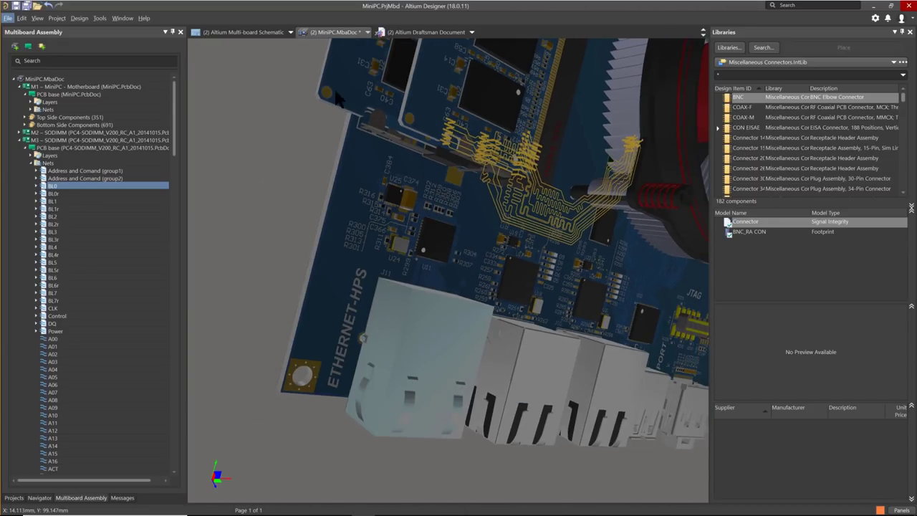
Step: Switch to the MiniPC.MbsDoc multi-board schematic and open its Connection Manager
click(240, 32)
click(230, 45)
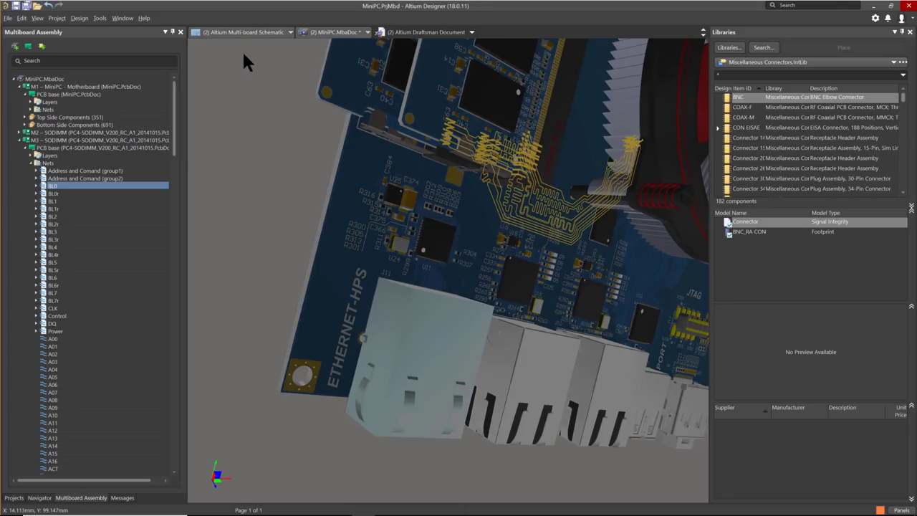
right_click(413, 179)
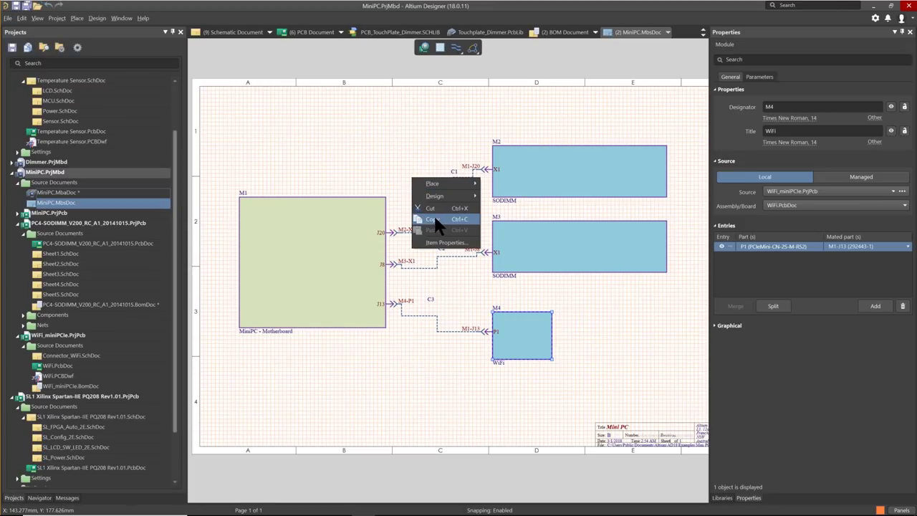
mouse_move(437, 195)
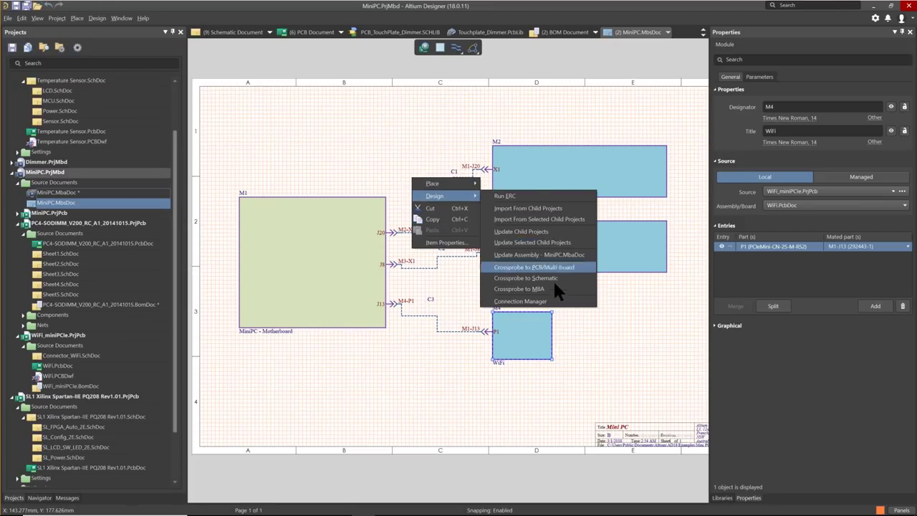
click(521, 301)
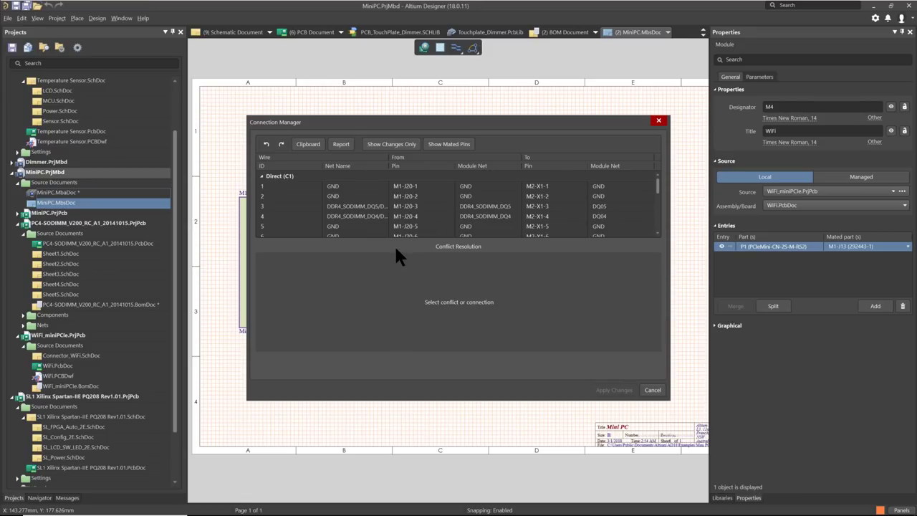
Step: Enlarge the Connection Manager and examine the wire 3 and wire 4 connections between M1-J20 and M2-X1
drag(370, 116, 371, 3)
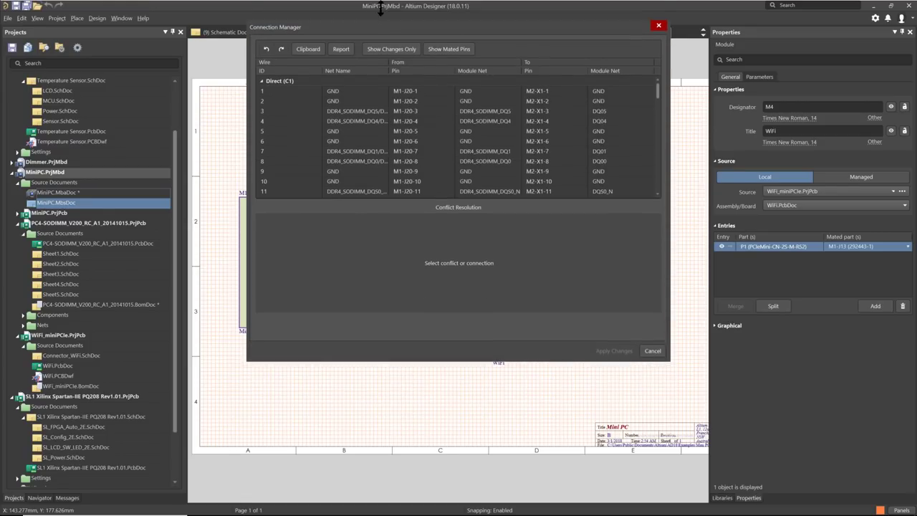
click(464, 91)
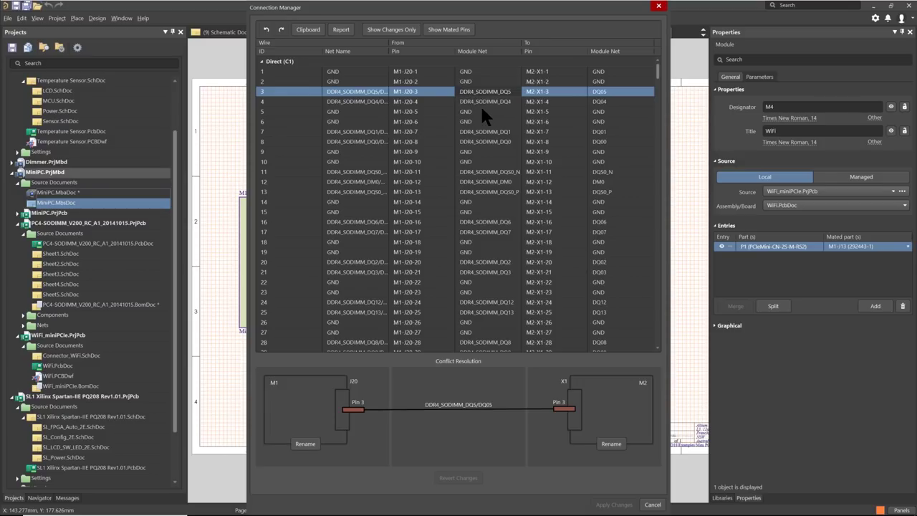
click(477, 101)
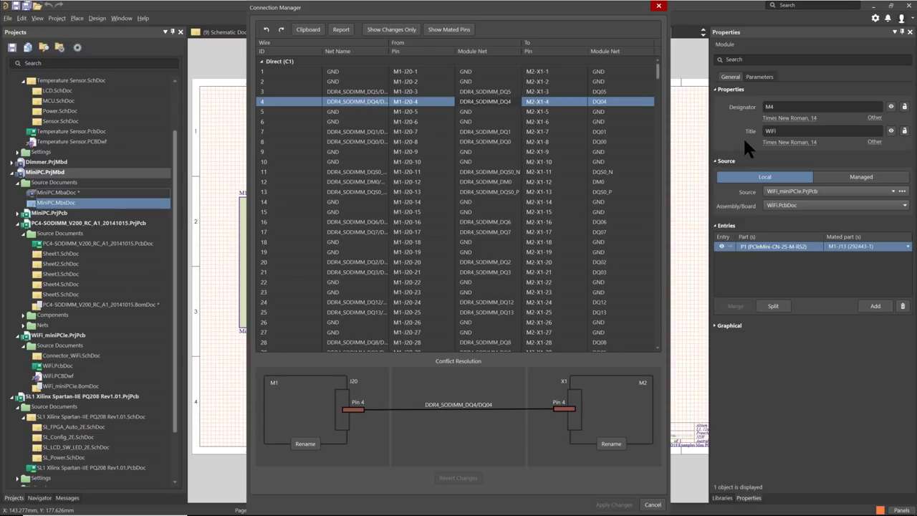
Step: Inspect the M1-J20-4 pin assignment of wire 4 and close the Connection Manager
ctrl+click(502, 93)
click(432, 101)
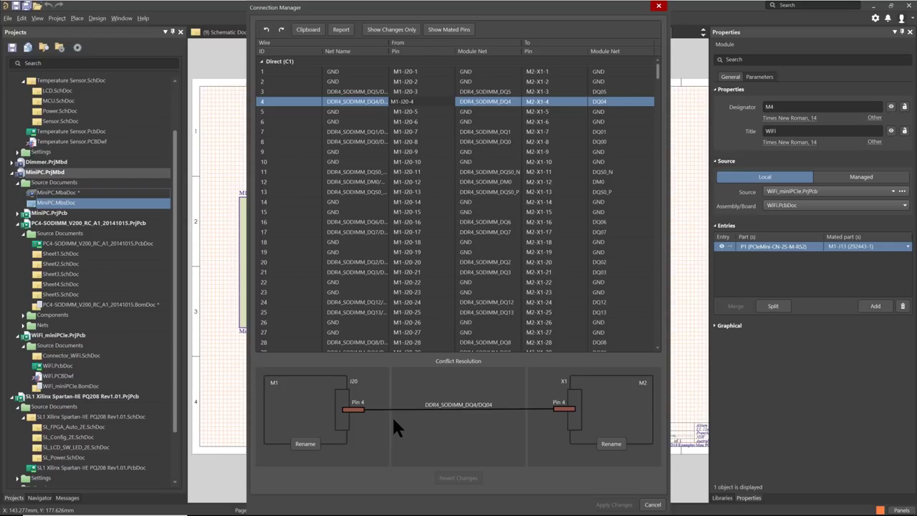
key(alt+Tab)
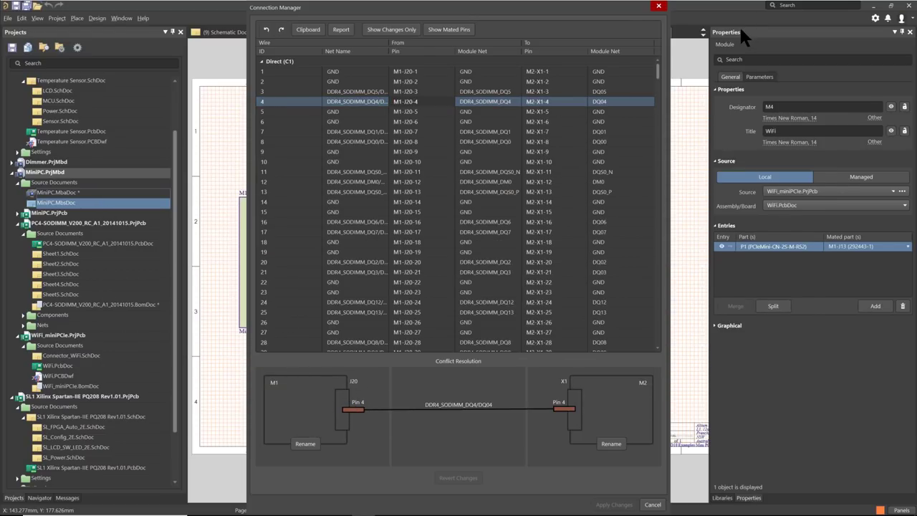
click(658, 6)
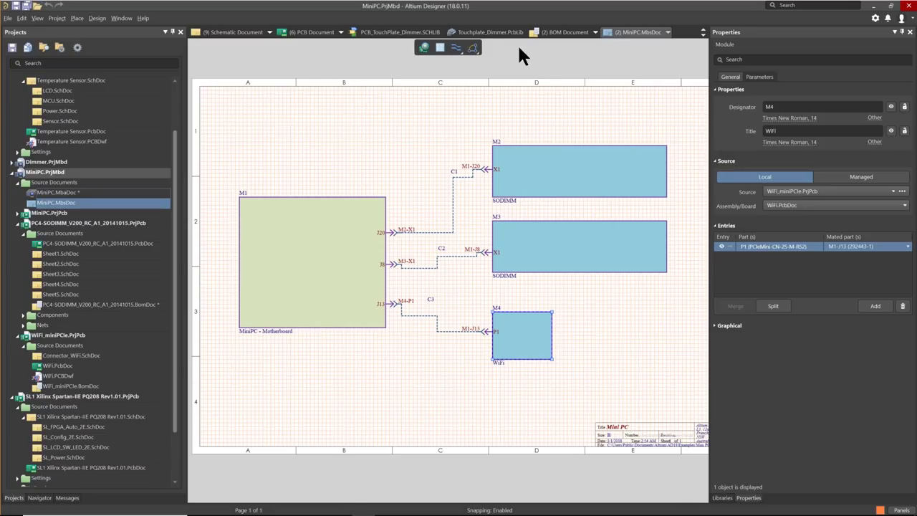
Step: Open the MiniPC.MbaDoc multi-board assembly and bring the entire 3D assembly into view
click(497, 34)
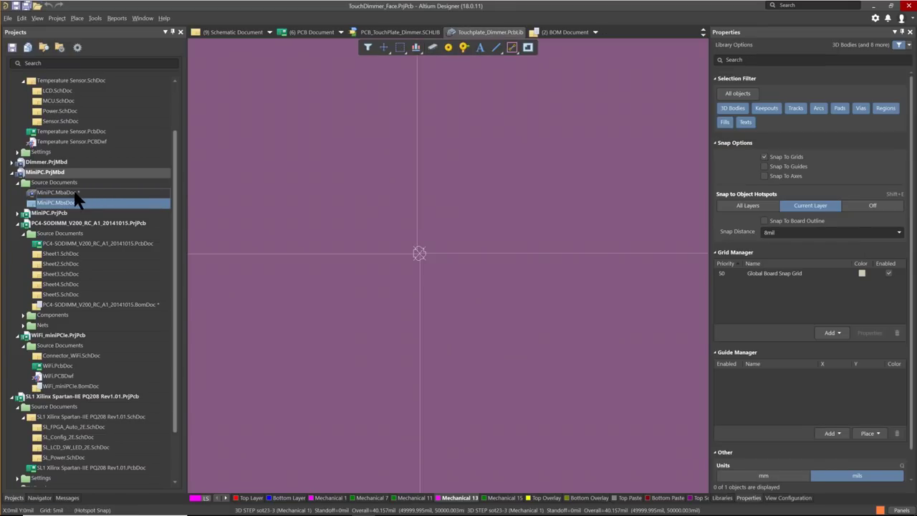
double_click(71, 192)
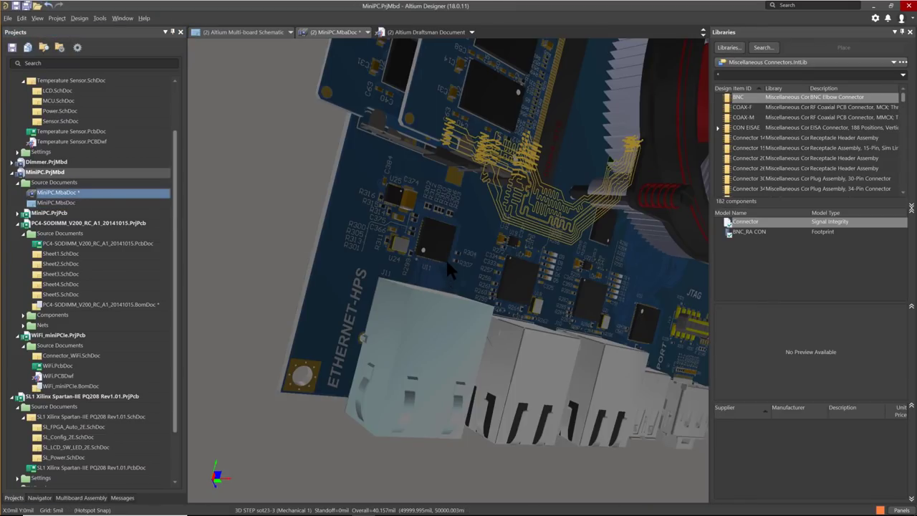
ctrl+scroll(366, 218, up, 3)
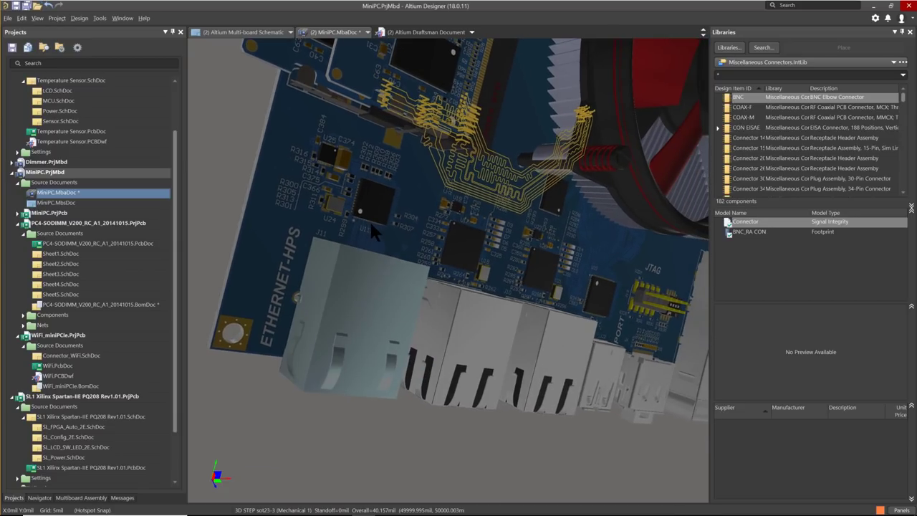
ctrl+scroll(362, 207, down, 5)
shift+right_drag(364, 217, 196, 380)
Step: Clear the BL0 net highlighting by selecting the M3 SODIMM board in the assembly structure and deselecting it
click(94, 497)
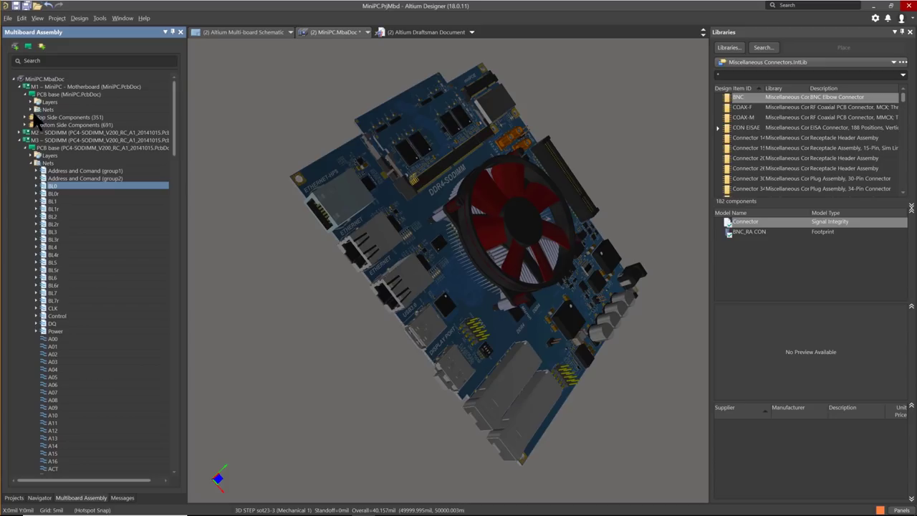
click(36, 140)
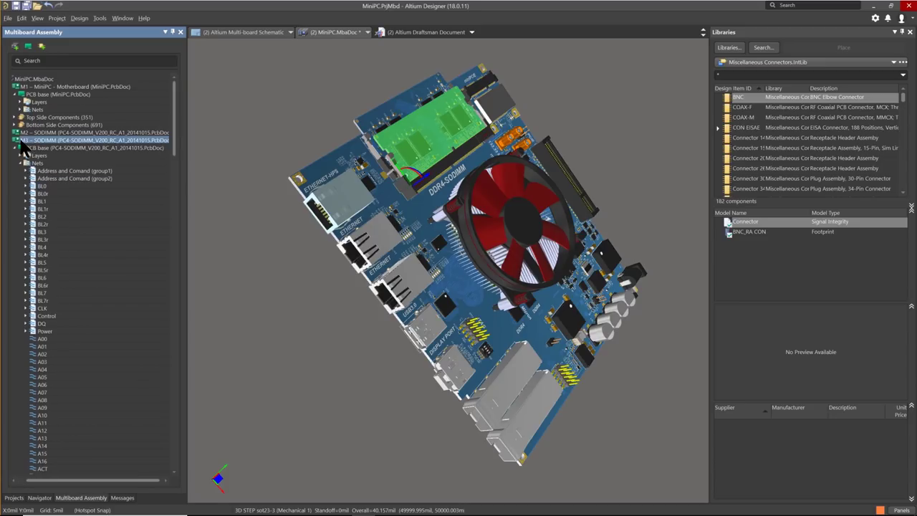
click(278, 262)
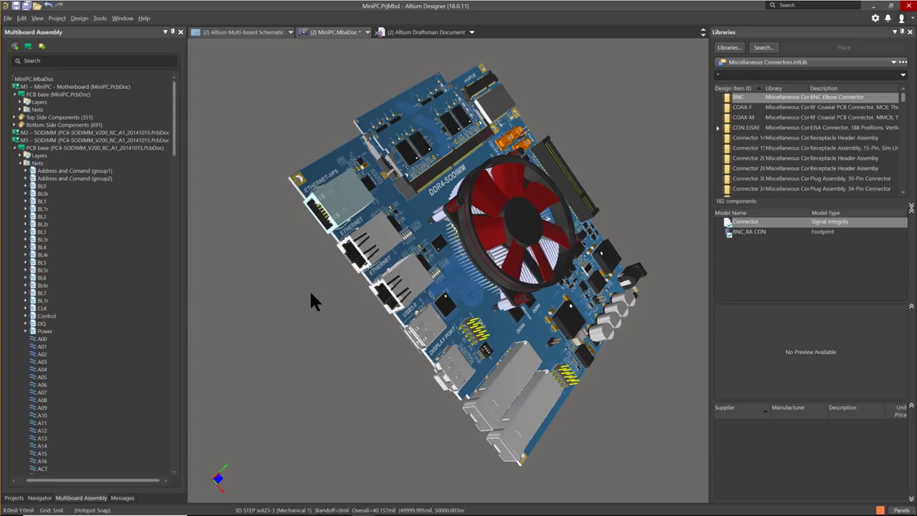
Step: Turn on the section view for the MiniPC assembly
shift+right_drag(553, 297, 540, 201)
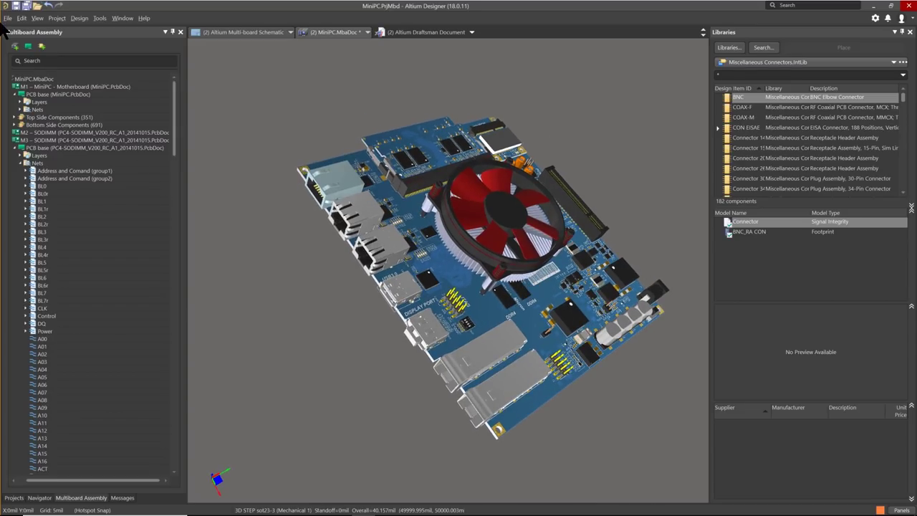
click(37, 17)
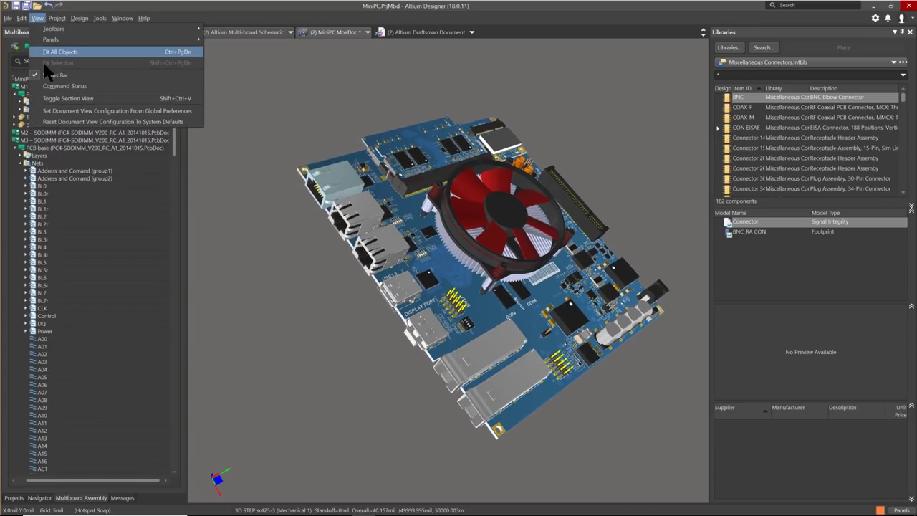
click(70, 99)
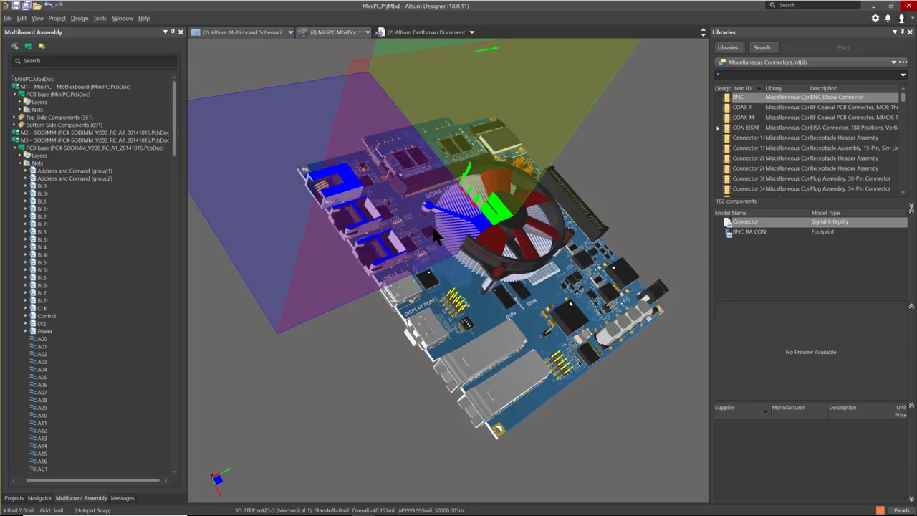
Step: Examine the sectioned assembly closely around the SODIMM sockets and the fan heatsink, and switch to the PowerPoint slide show
shift+right_drag(407, 252, 406, 221)
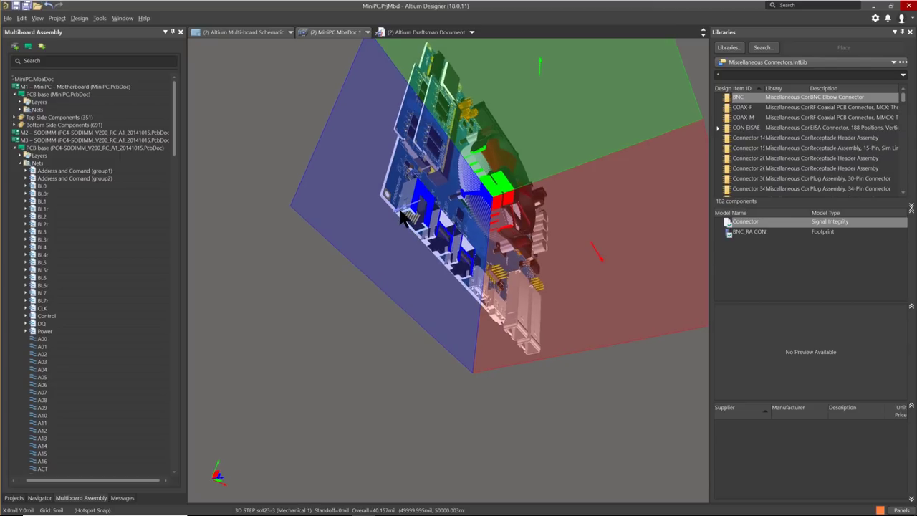
shift+right_drag(397, 219, 428, 199)
shift+right_drag(441, 153, 464, 133)
ctrl+scroll(462, 127, up, 3)
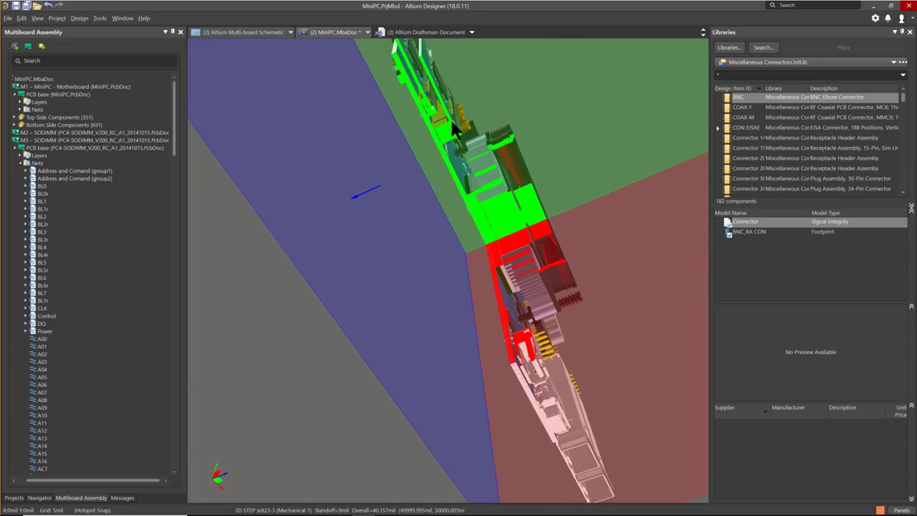
ctrl+scroll(465, 123, up, 6)
ctrl+scroll(471, 123, up, 3)
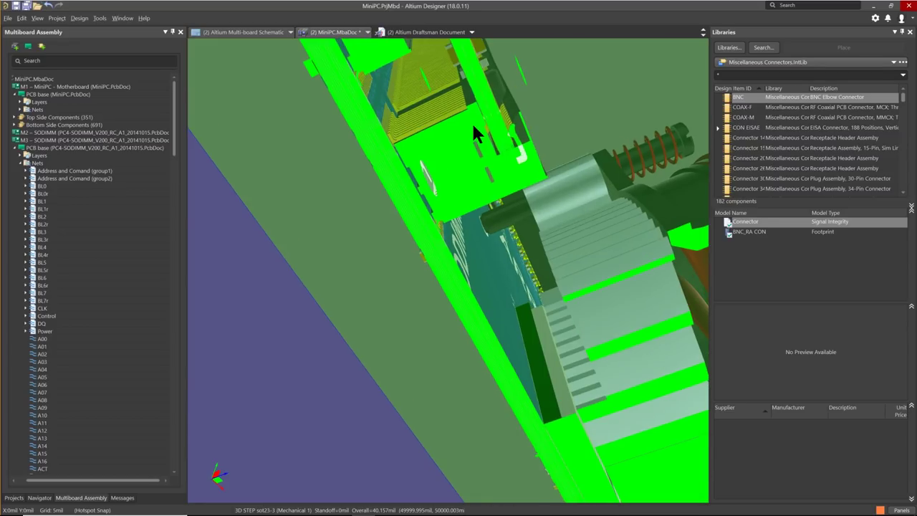
ctrl+scroll(473, 122, down, 5)
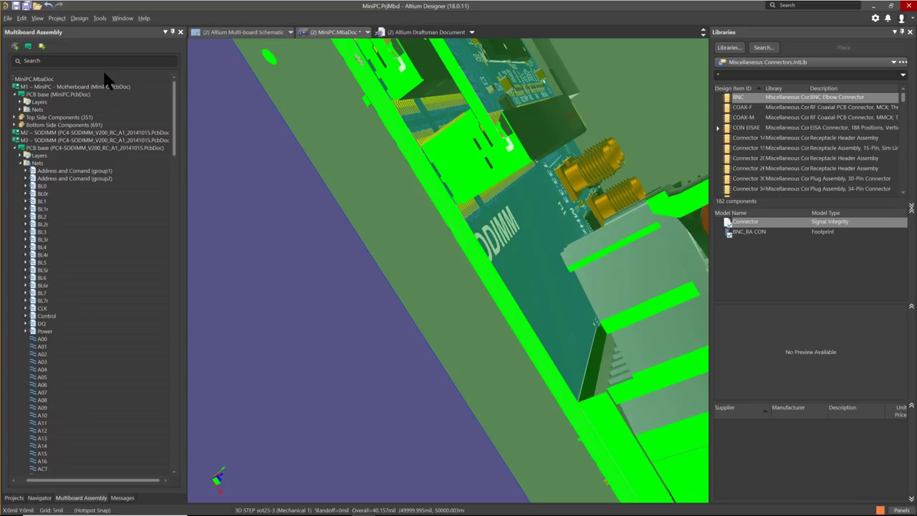
key(alt+Tab)
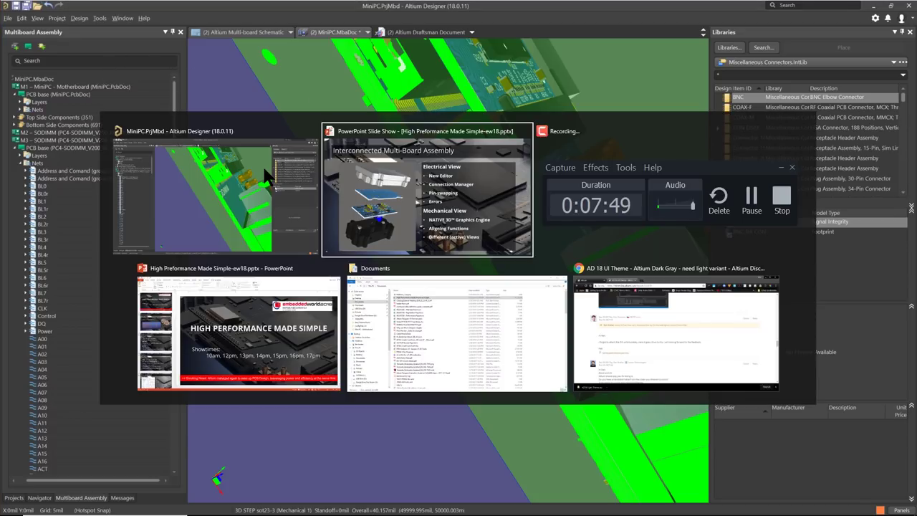